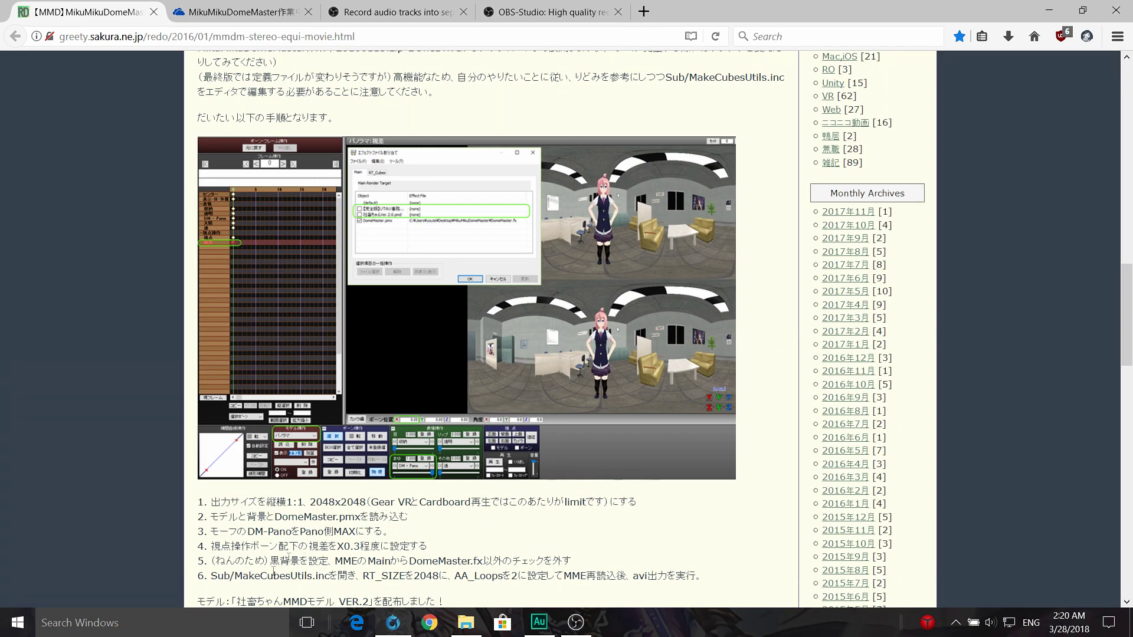
scroll(273, 574, "down", 3)
scroll(265, 566, "up", 3)
scroll(246, 541, "down", 1)
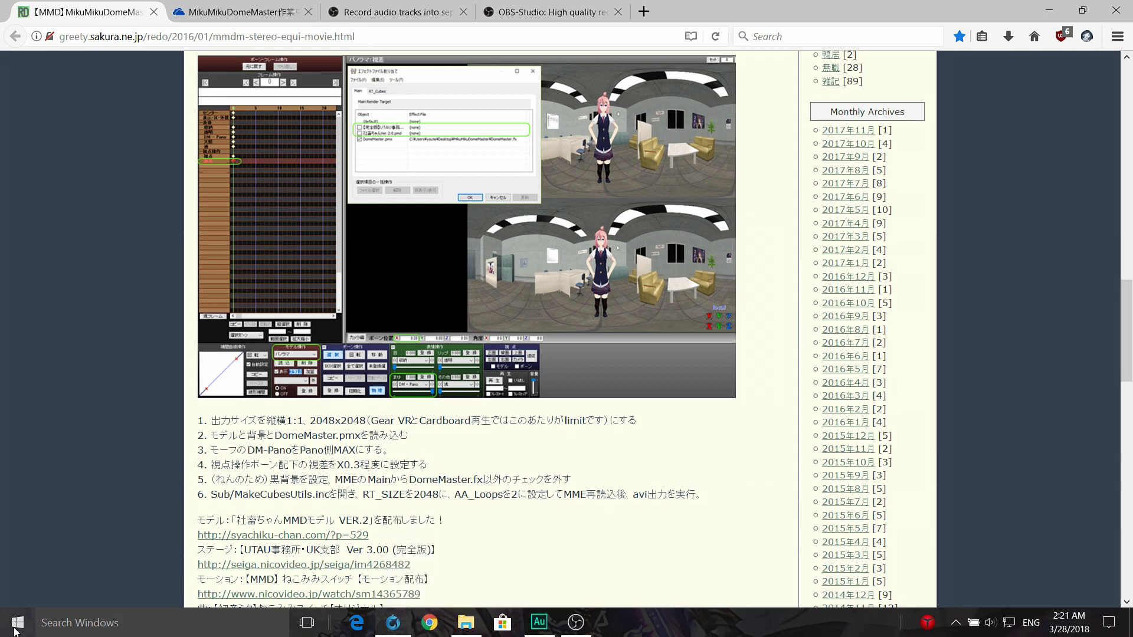
Check that Region's Administrative tab lists Japanese (Japan) for non-Unicode programs, then close Region
left_click(16, 632)
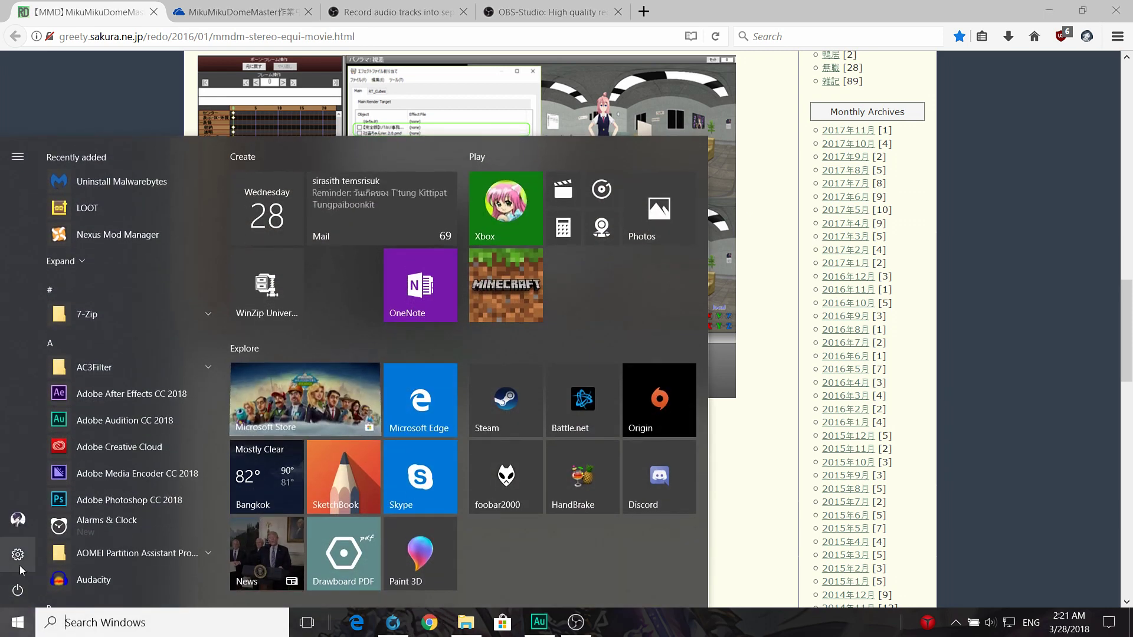
left_click(20, 566)
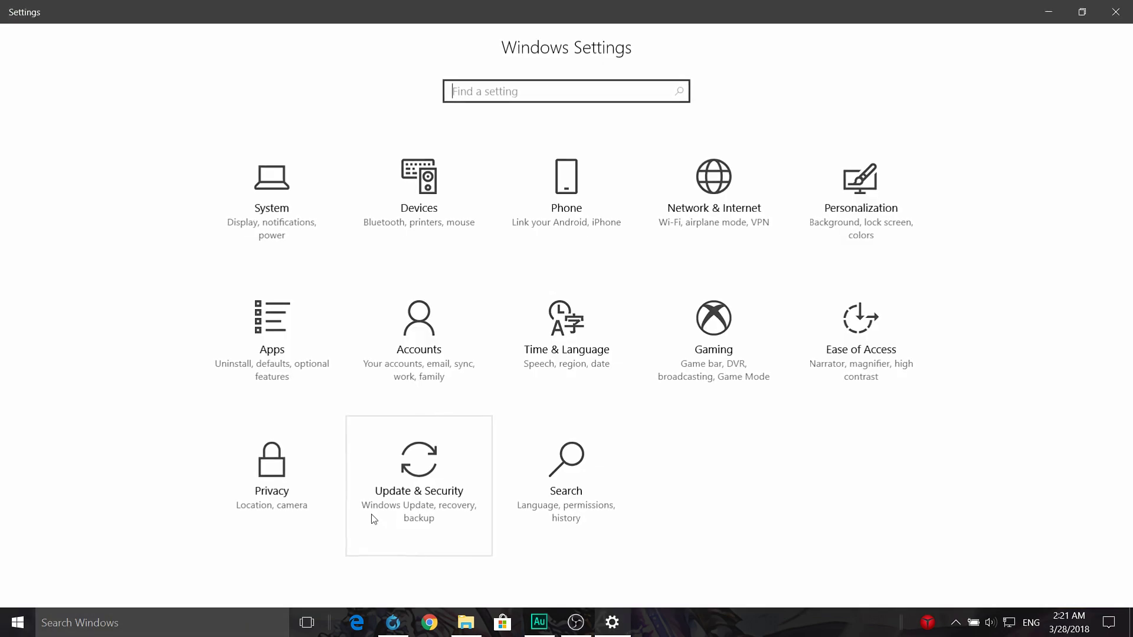
left_click(581, 349)
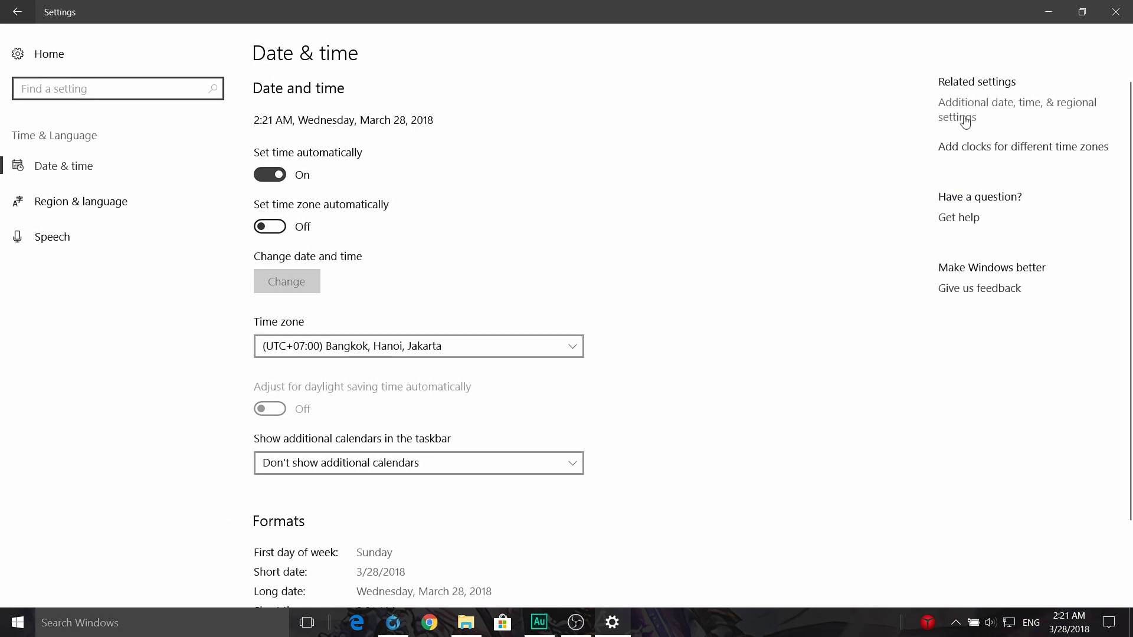
left_click(965, 121)
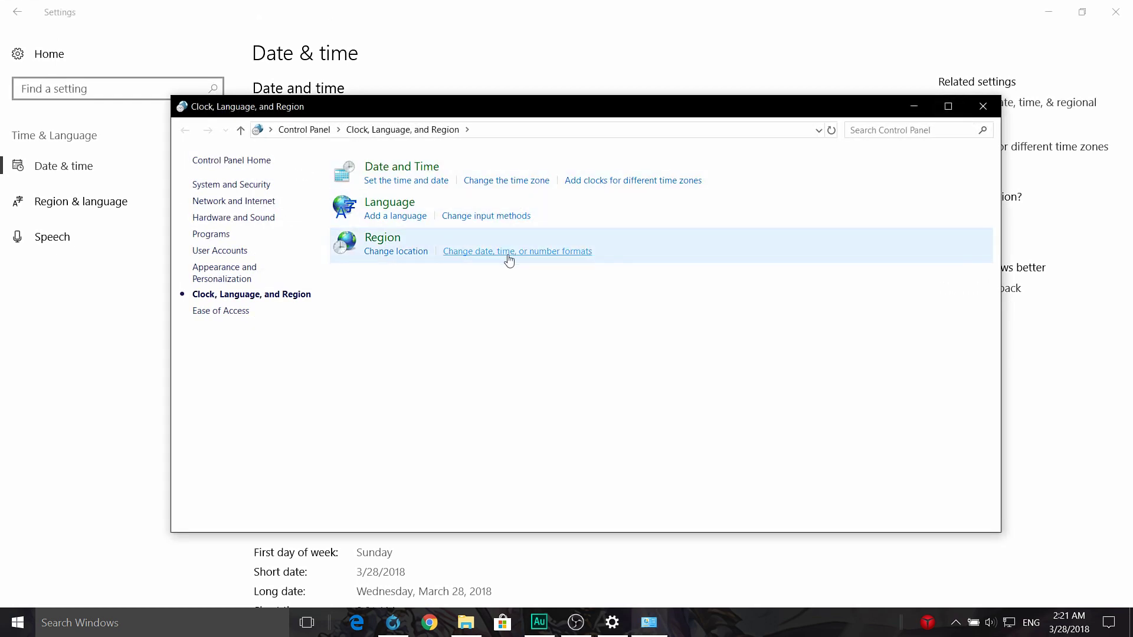
left_click(510, 254)
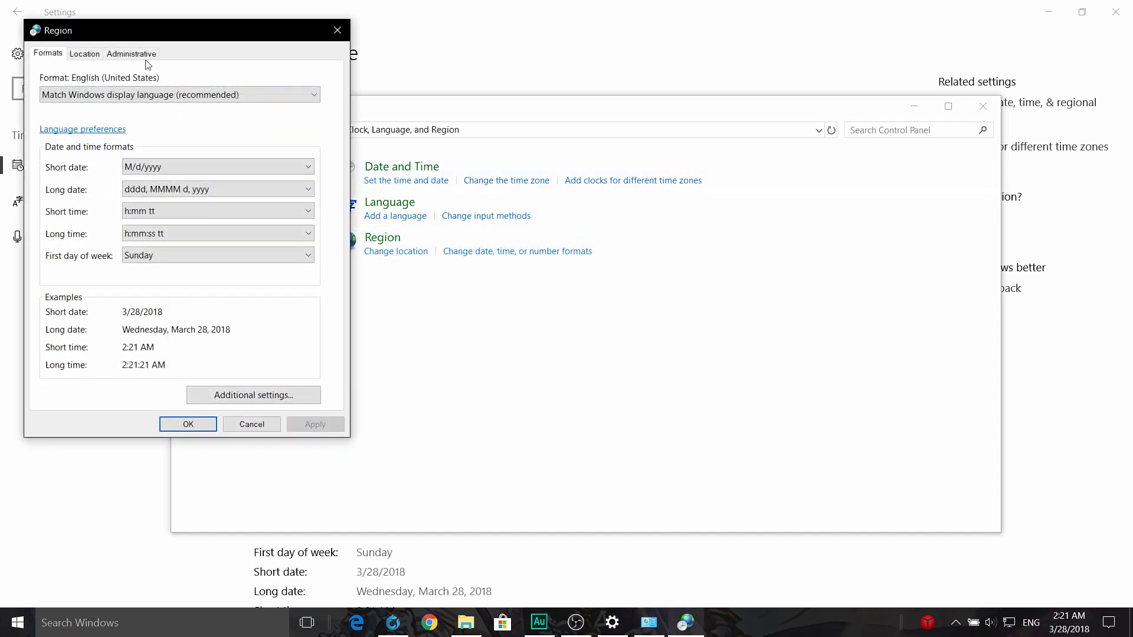
left_click(147, 57)
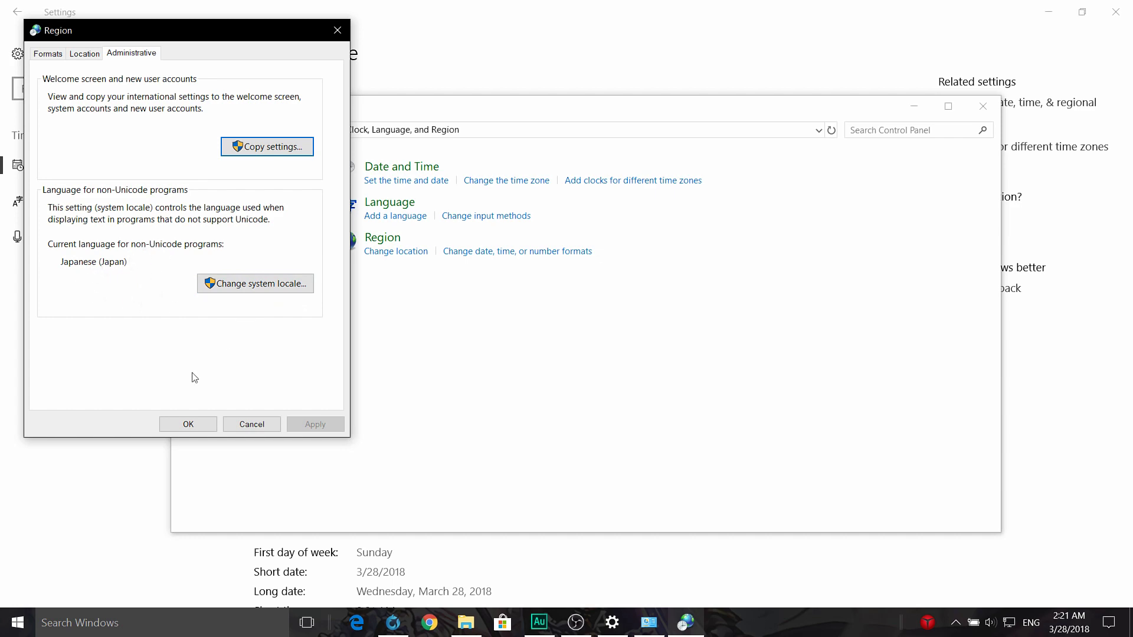
left_click(195, 423)
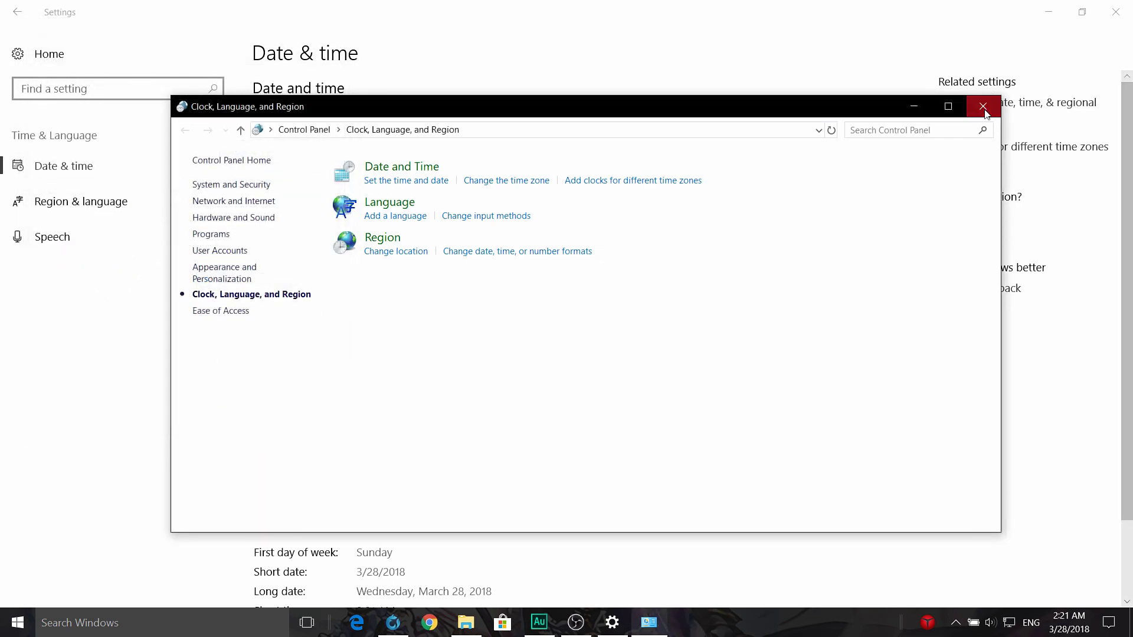
left_click(983, 106)
Open the shared MMD関係 OneDrive folder link in a new browser tab
left_click(1117, 13)
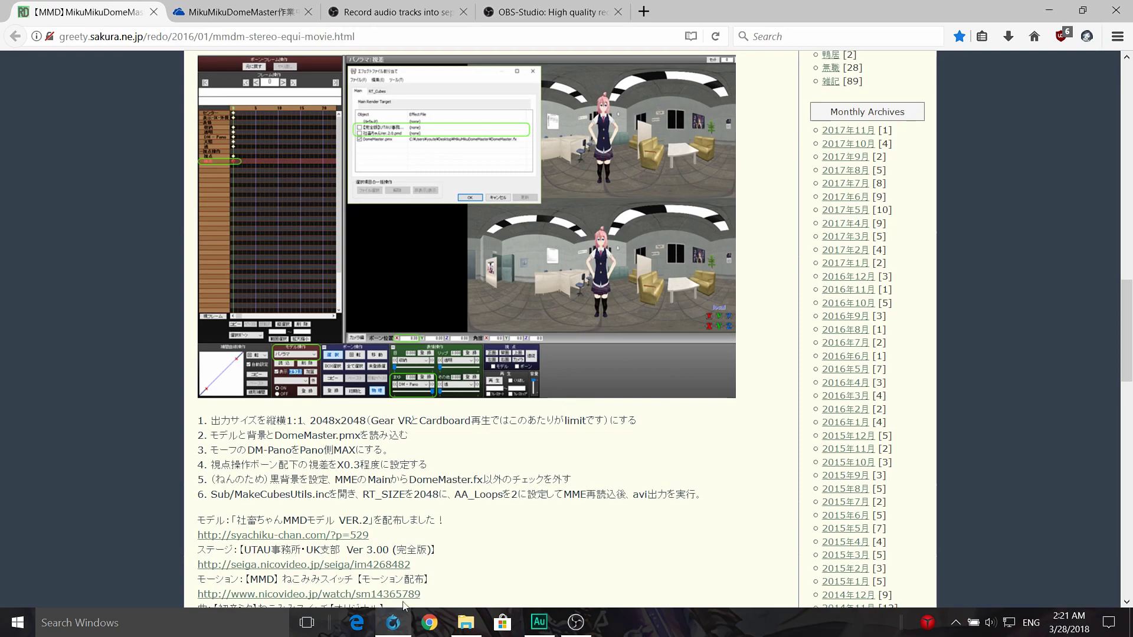
scroll(418, 554, "down", 3)
scroll(417, 555, "up", 3)
scroll(381, 425, "up", 3)
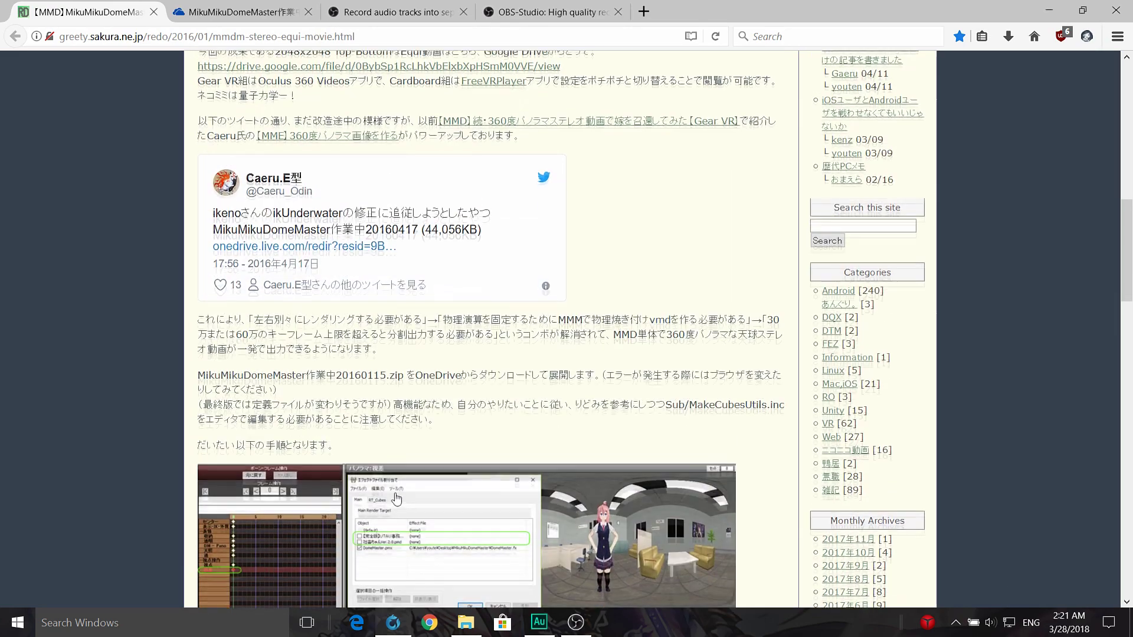
scroll(346, 310, "up", 1)
right_click(348, 326)
left_click(379, 337)
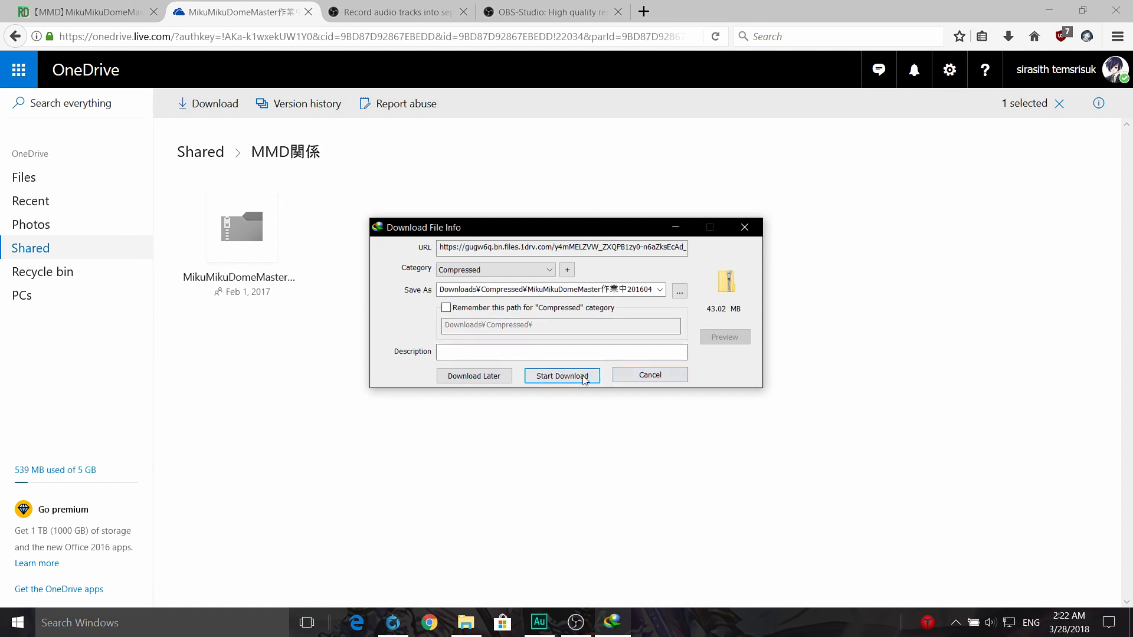
Cancel the MikuMikuDomeMaster archive download and bring up File Explorer's Videos folder
left_click(650, 374)
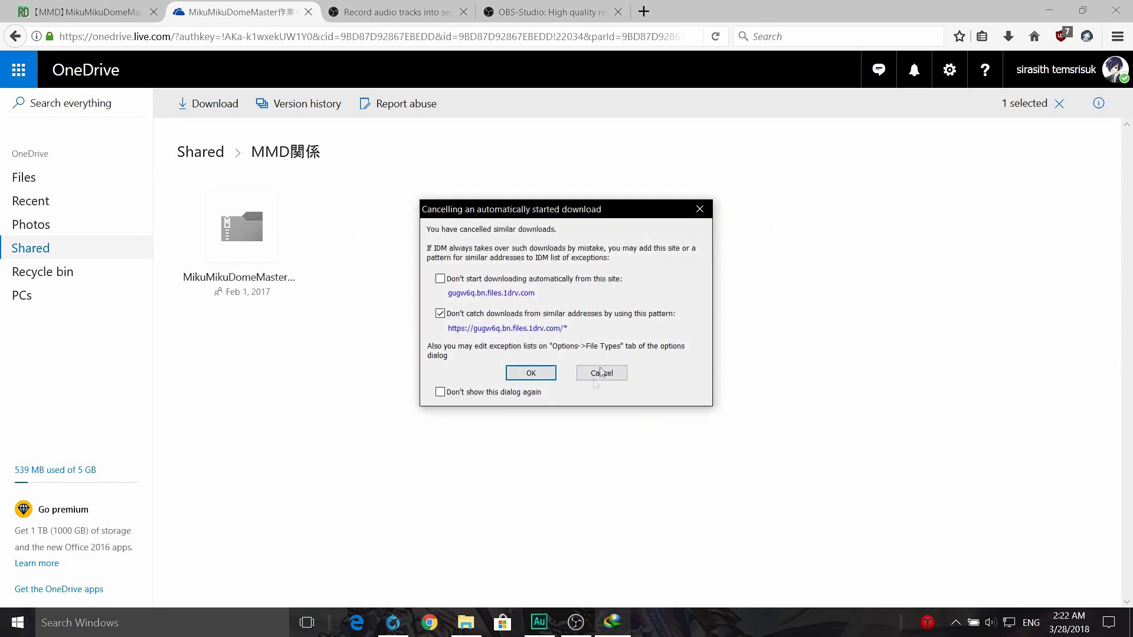
left_click(600, 375)
left_click(466, 622)
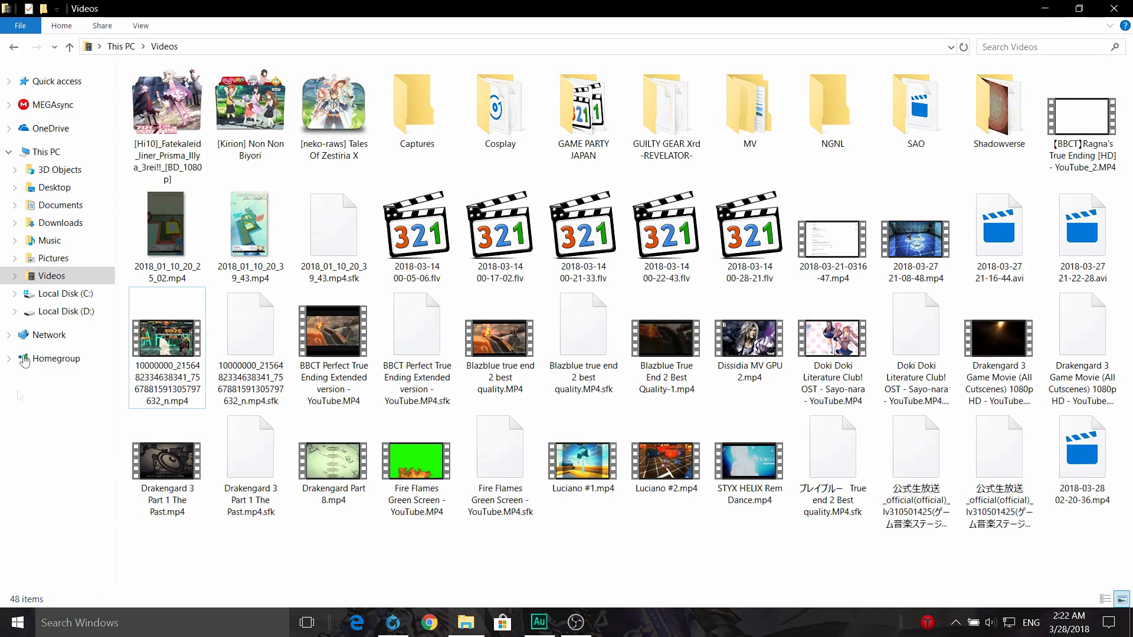
Find MikuMikuDomeMaster in D:\MikuMikuDanceE_v926x64\UserFile\Effects, then select MikuMikuDance.exe
left_click(64, 311)
double_click(189, 126)
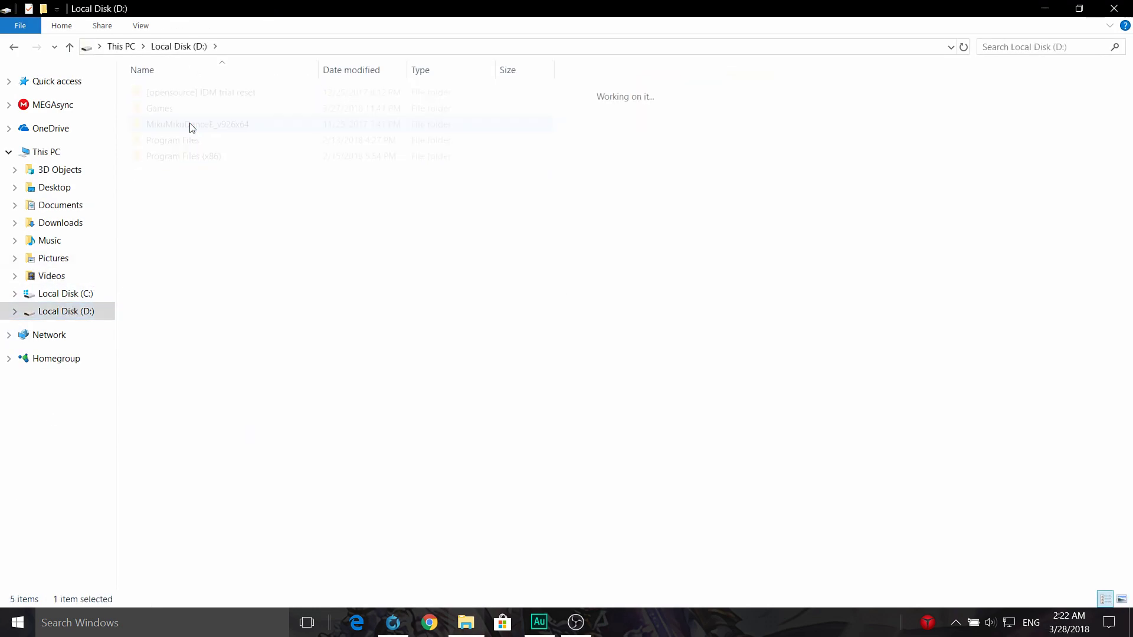
double_click(193, 98)
left_click(186, 111)
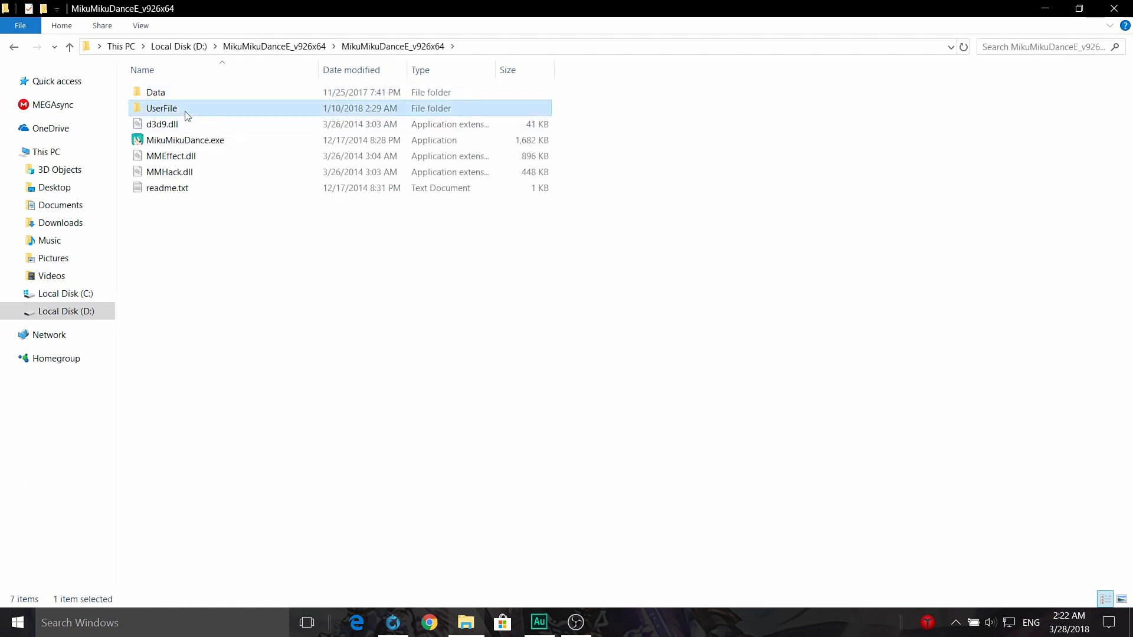
double_click(185, 114)
double_click(182, 142)
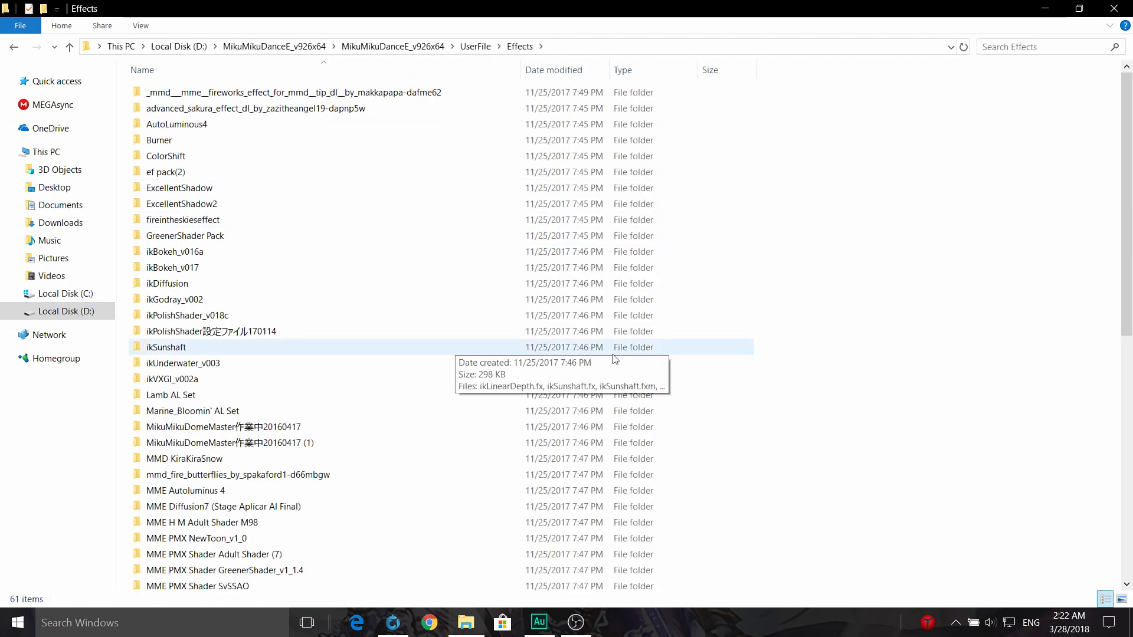
scroll(613, 359, "down", 2)
mouse_move(808, 352)
left_mouse_down()
mouse_move(522, 354)
mouse_move(520, 341)
left_mouse_up()
left_click(392, 47)
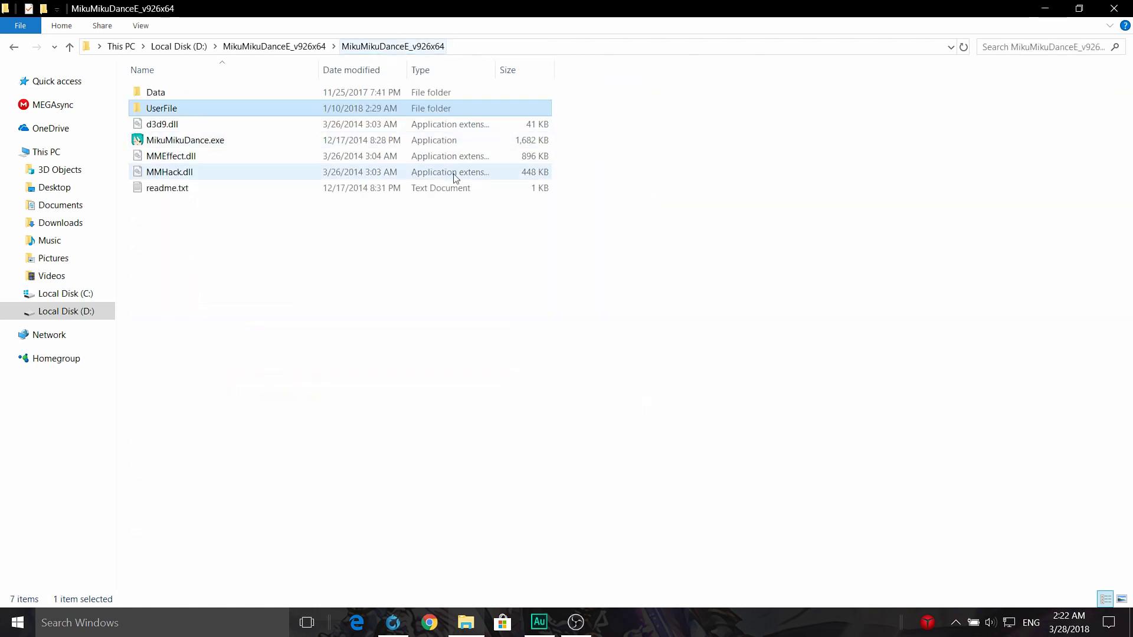
left_click(190, 144)
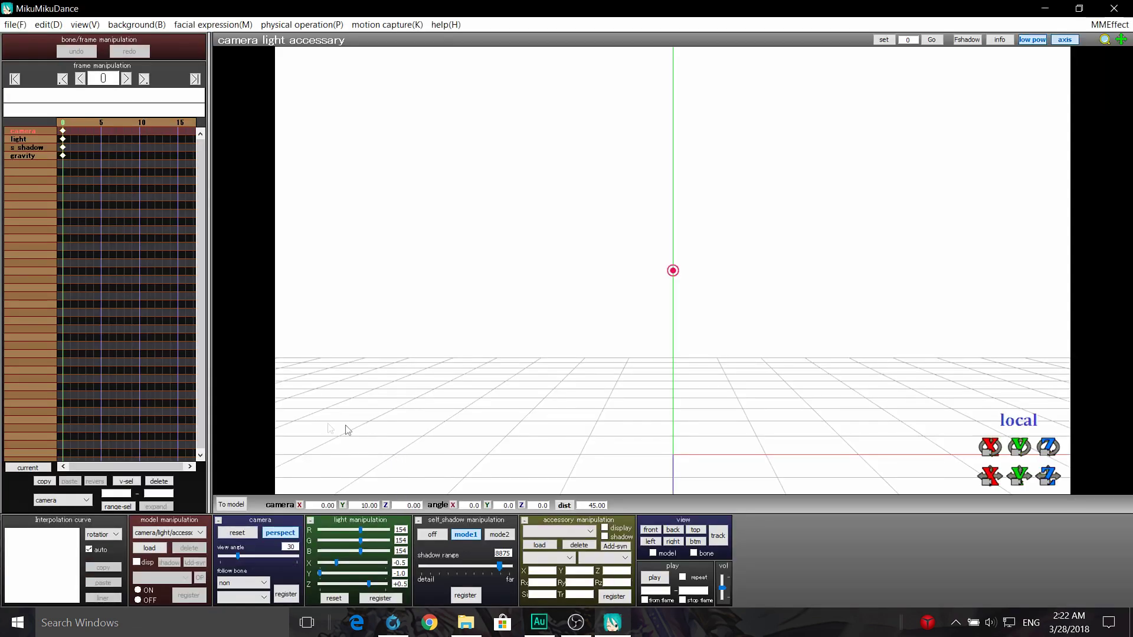
Load the Akita Neru Nurse model from UserFile > Model into the scene
left_click(153, 549)
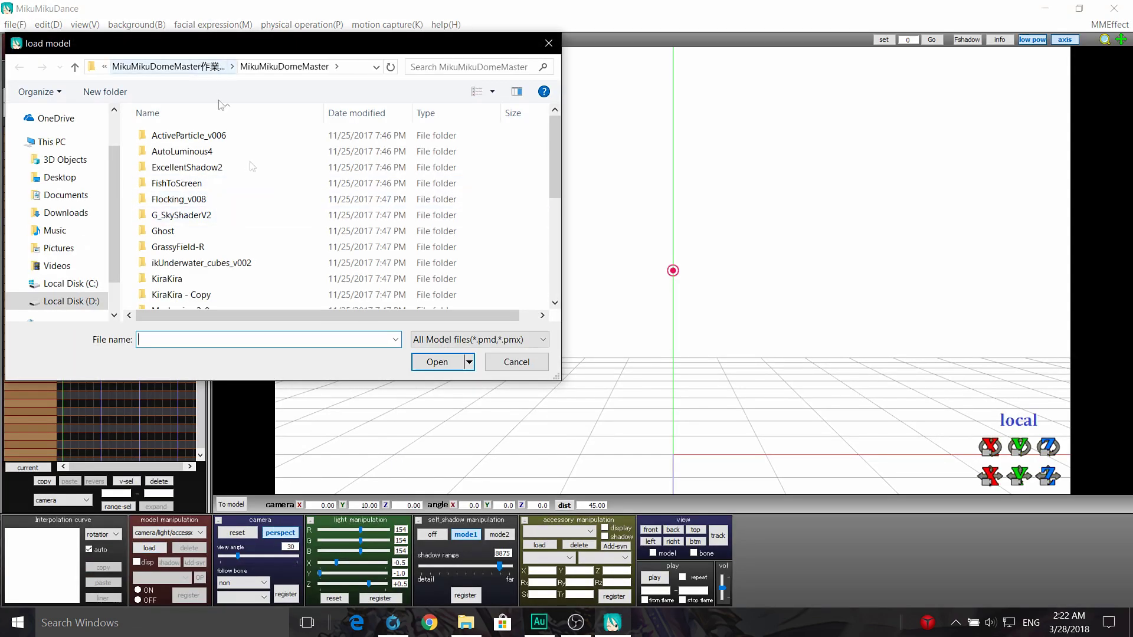
left_click(127, 68)
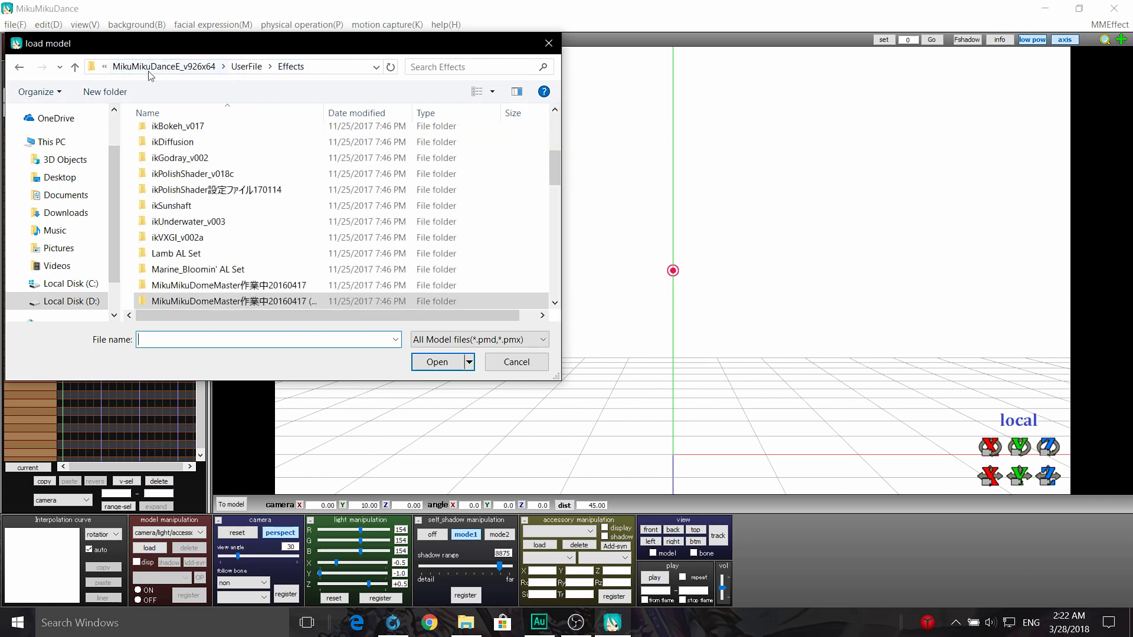
left_click(243, 68)
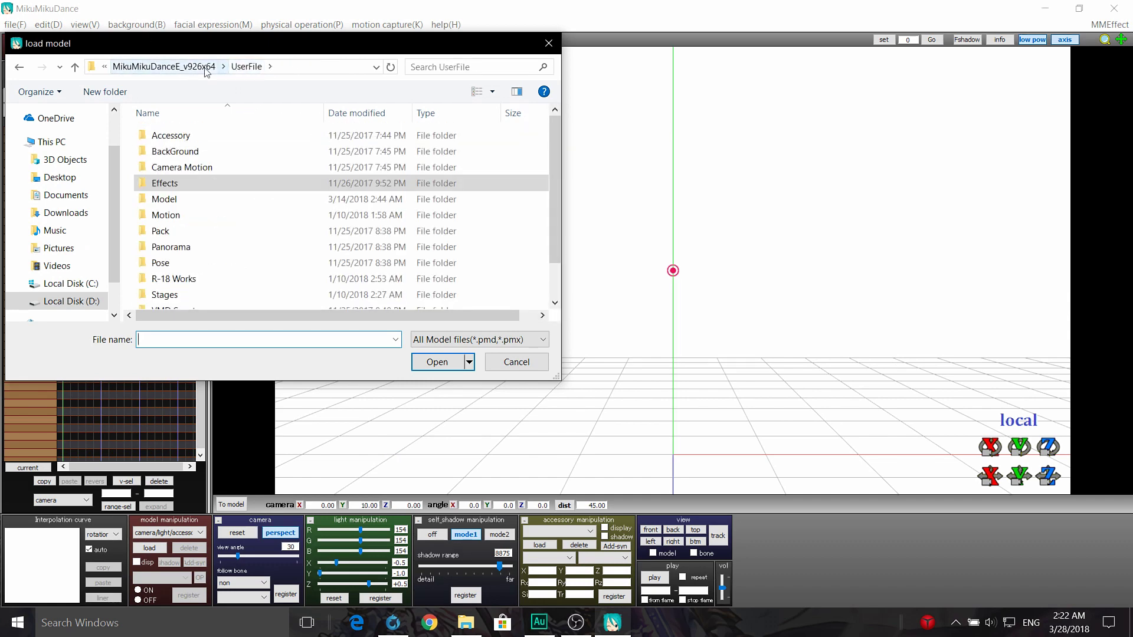
left_click(205, 70)
double_click(196, 156)
double_click(195, 156)
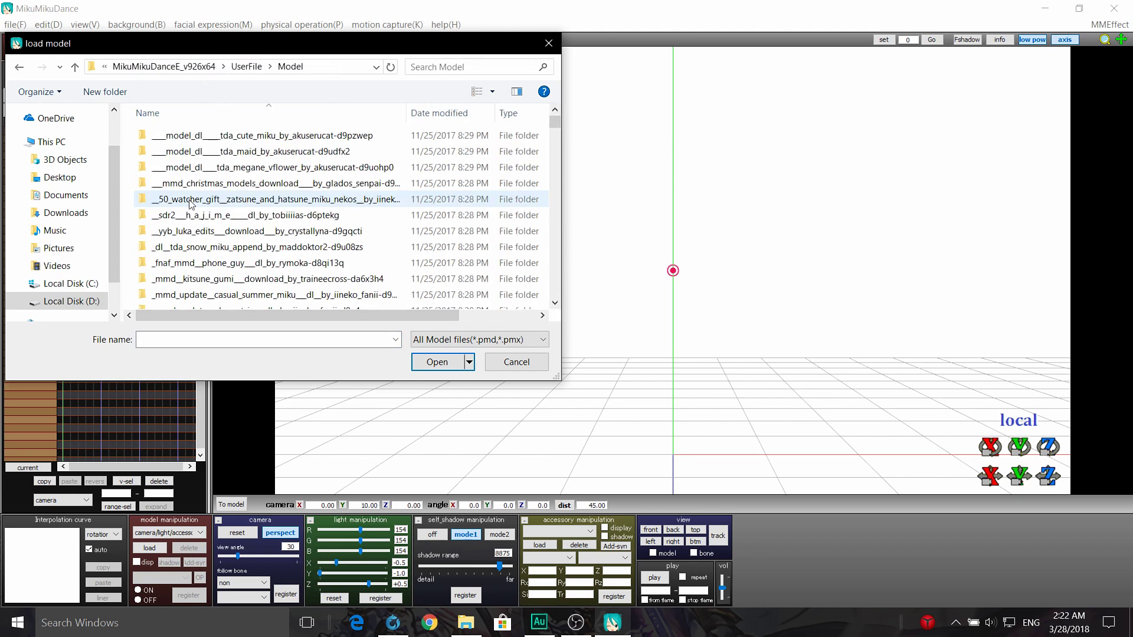
double_click(215, 169)
left_click(638, 419)
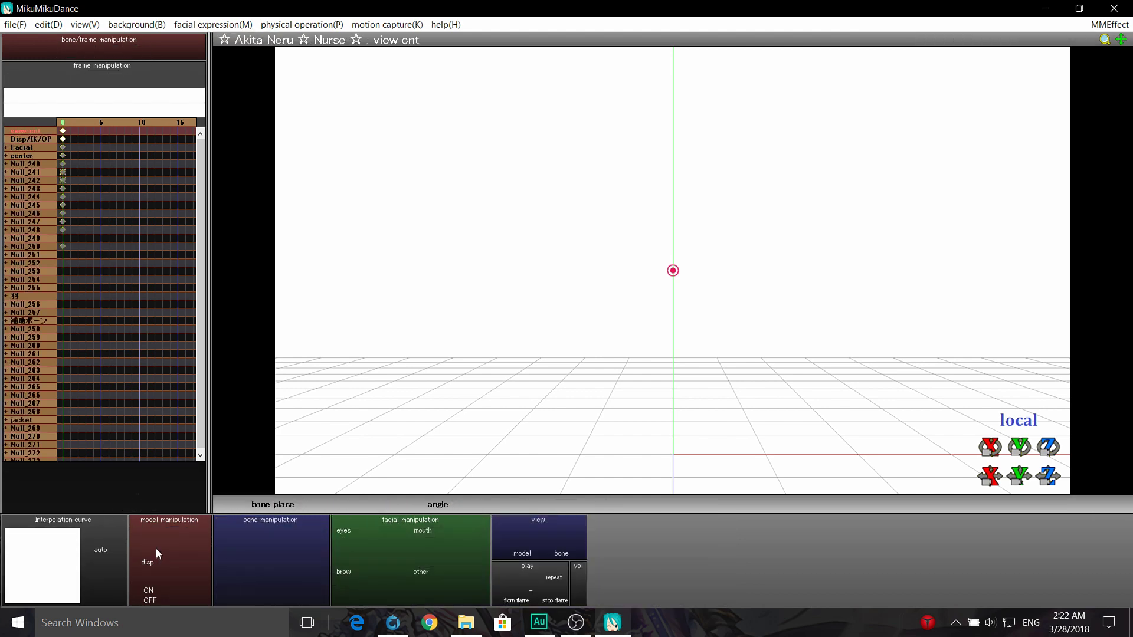
Add a stage from the Stages folder plus the lightcubeステージ stage model
left_click(156, 548)
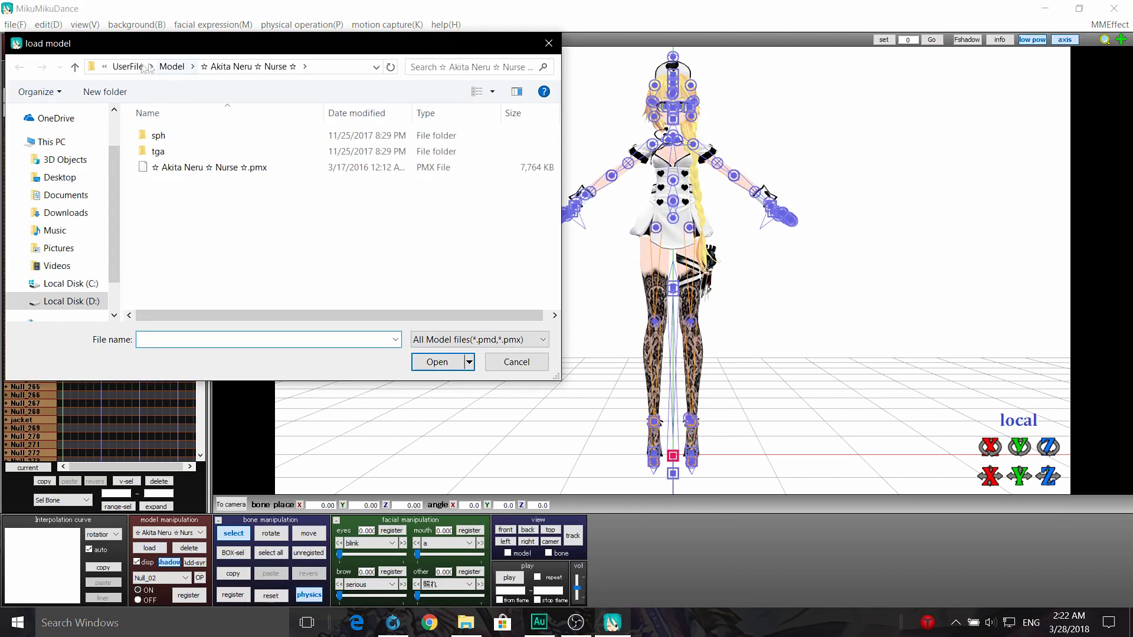
scroll(212, 227, "down", 1)
double_click(217, 253)
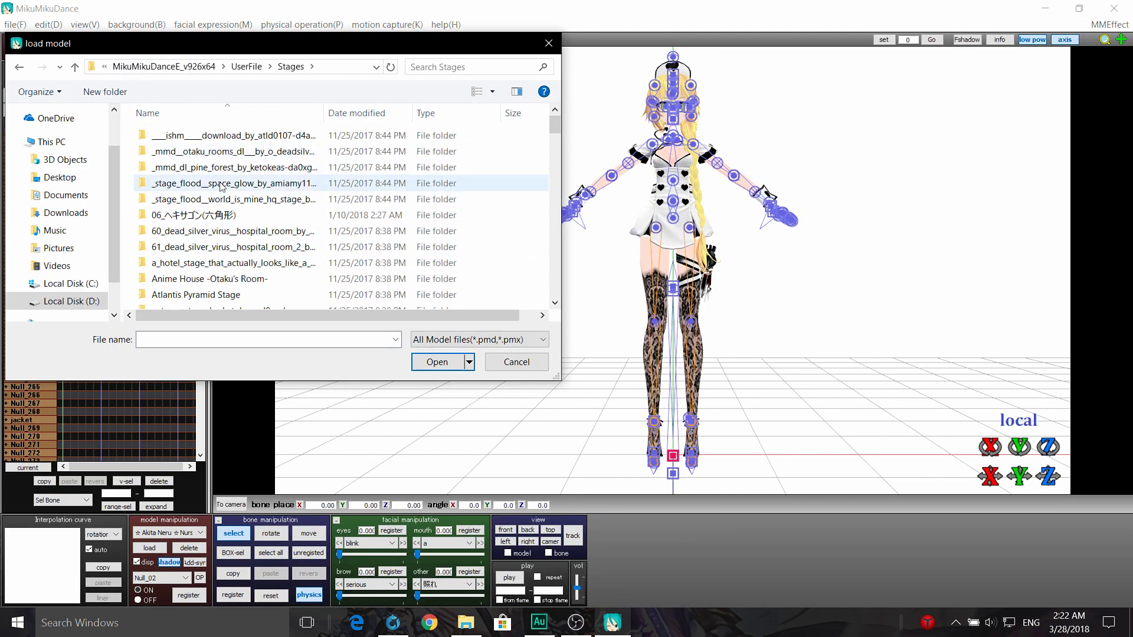
scroll(233, 226, "down", 3)
double_click(229, 191)
double_click(228, 134)
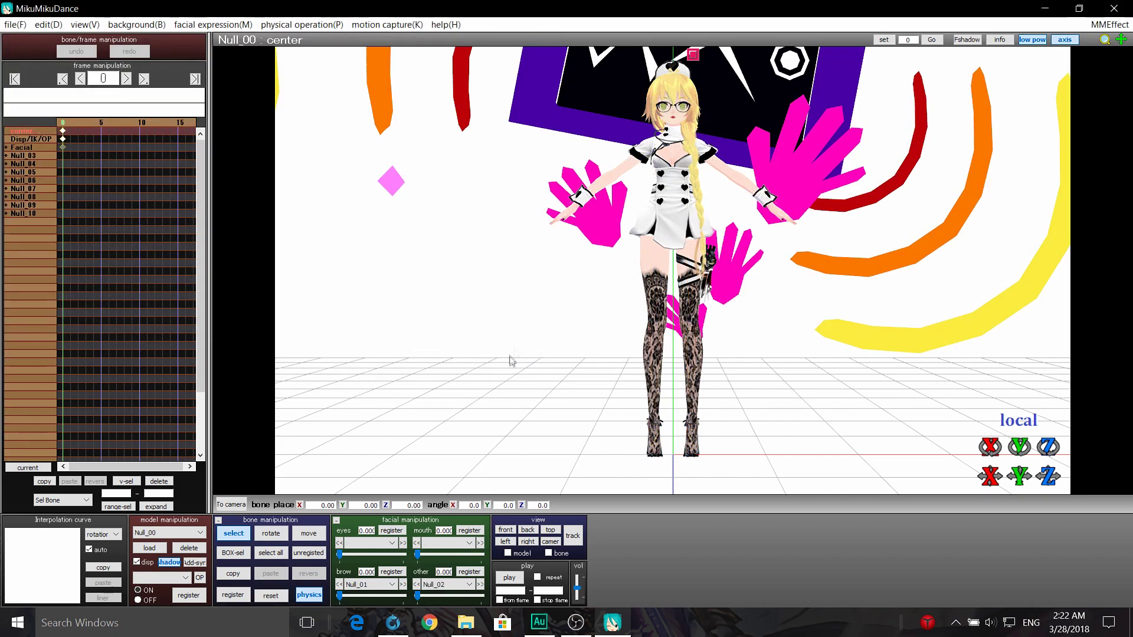
left_click(150, 548)
double_click(228, 187)
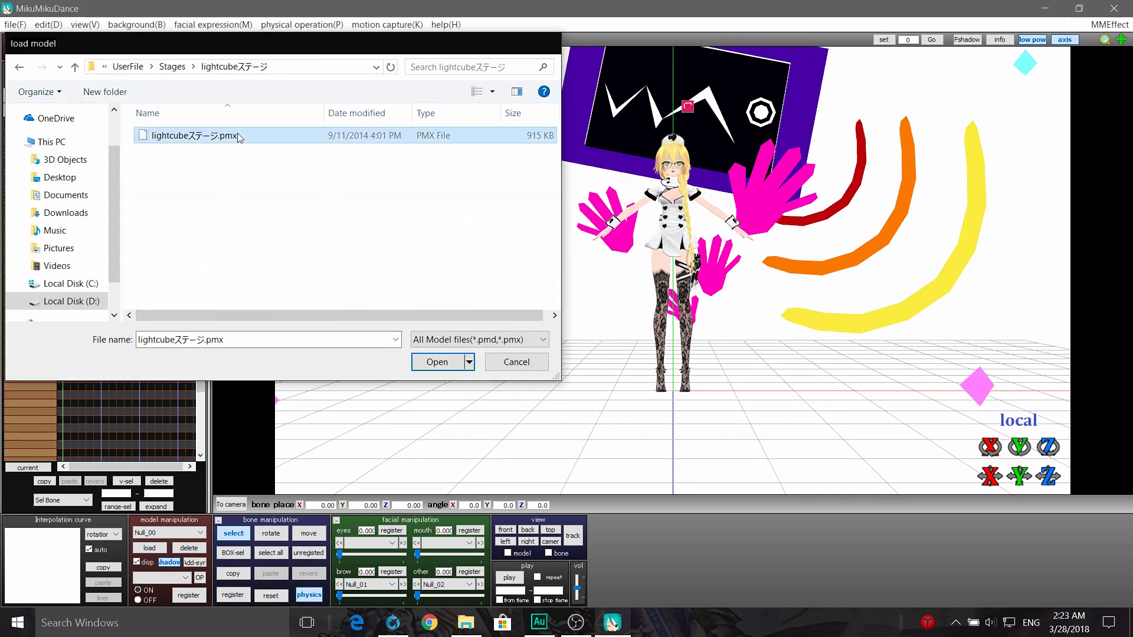
double_click(232, 137)
Apply the Satisfaction dance motion to Akita Neru and reframe the view behind her
left_click(175, 533)
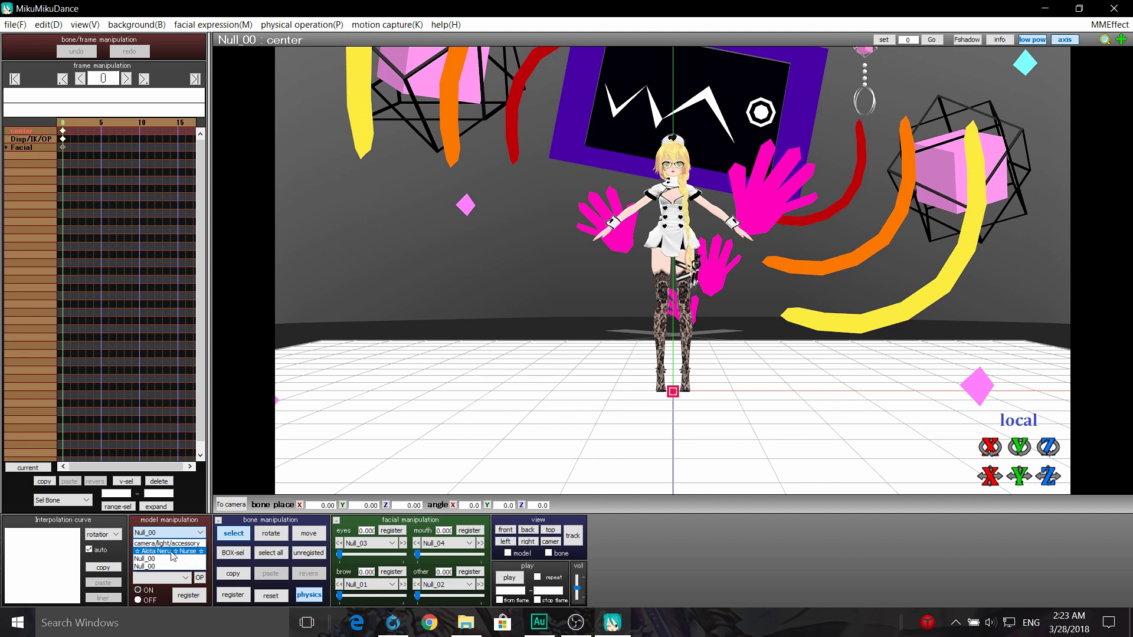
left_click(168, 553)
left_click(15, 24)
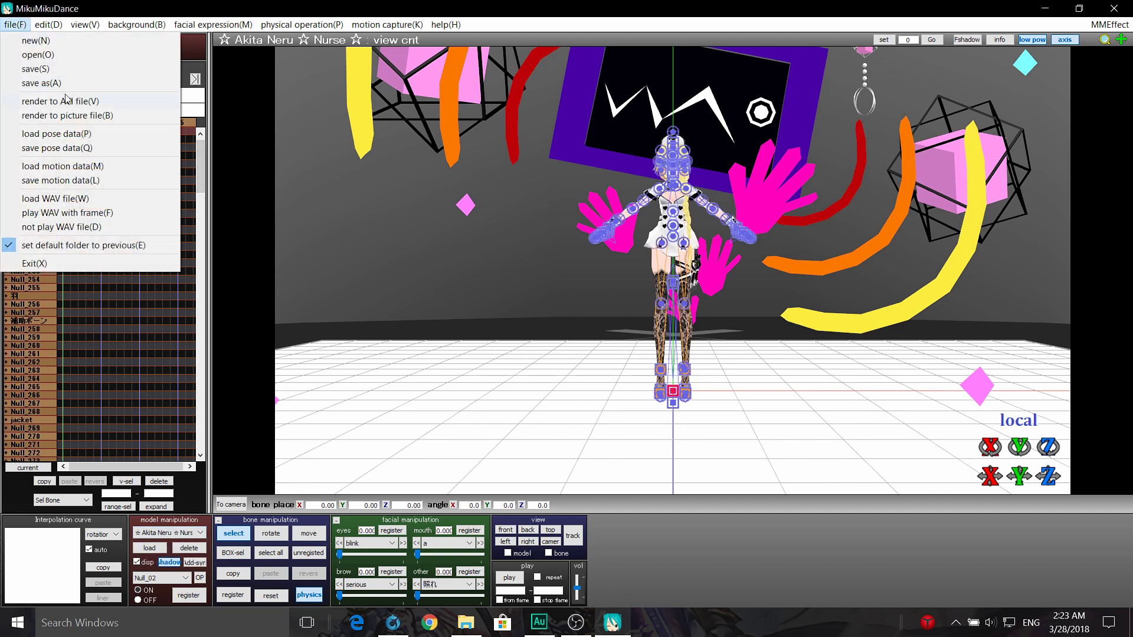
left_click(62, 166)
left_click(230, 157)
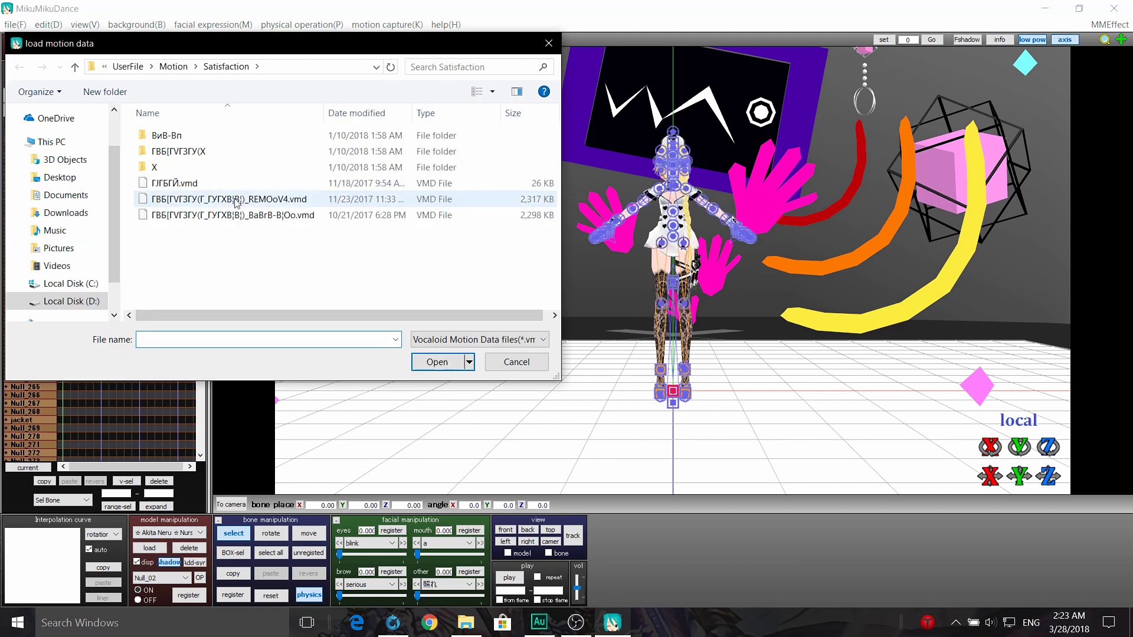
left_click(446, 359)
left_click(586, 368)
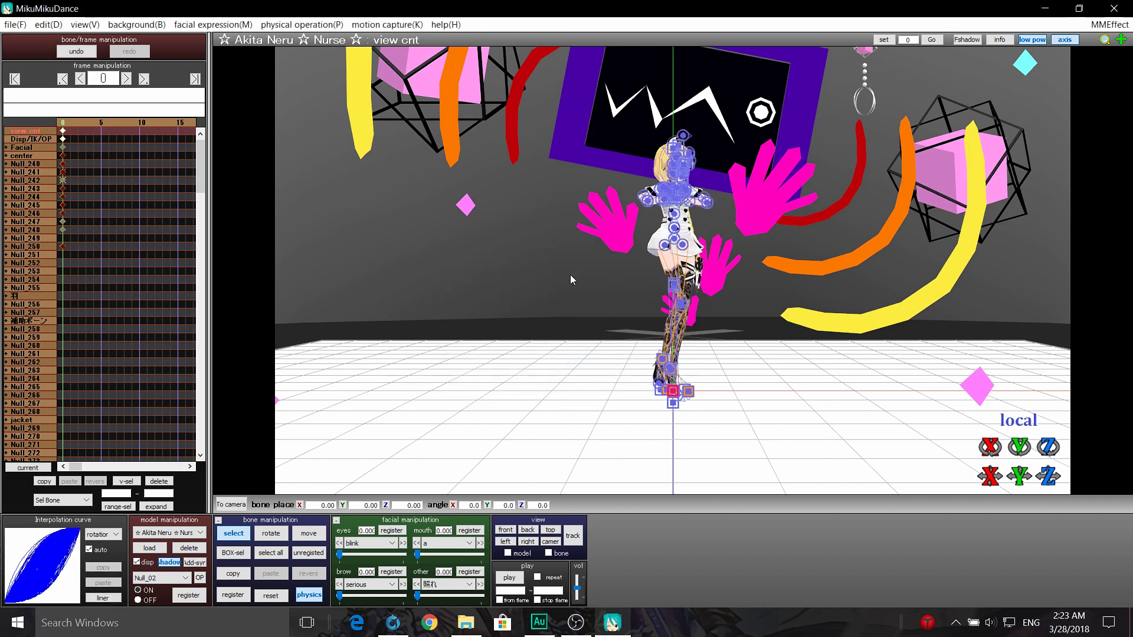
right_click_drag(570, 275, 569, 289)
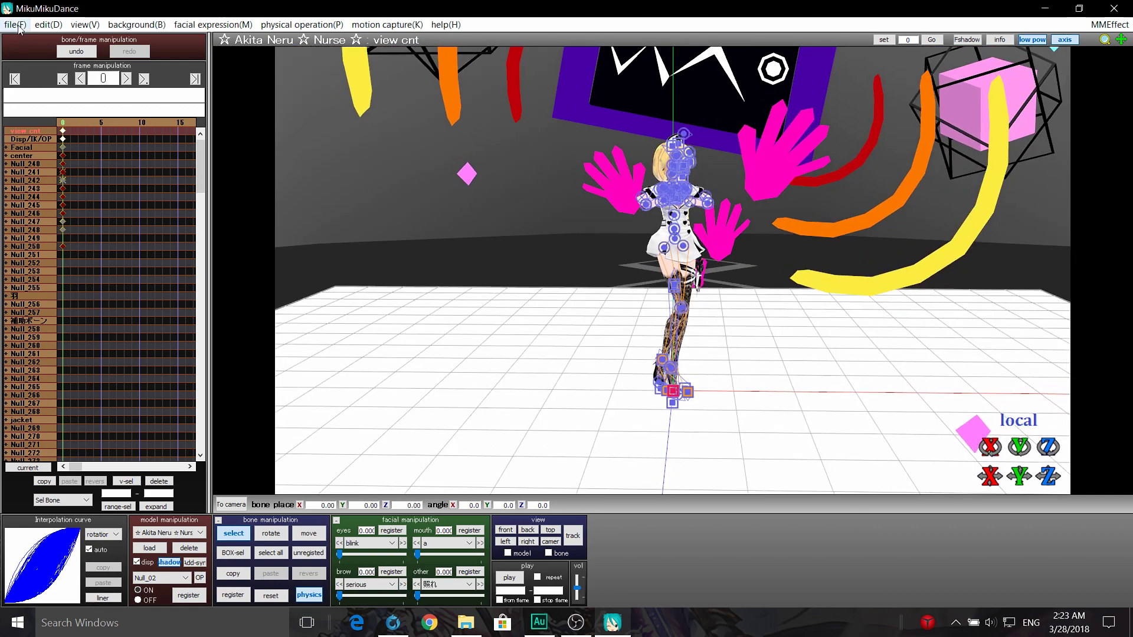
Load DomeMaster.pmx from UserFile > Effects > MikuMikuDomeMaster and dismiss its info notice
left_click(17, 27)
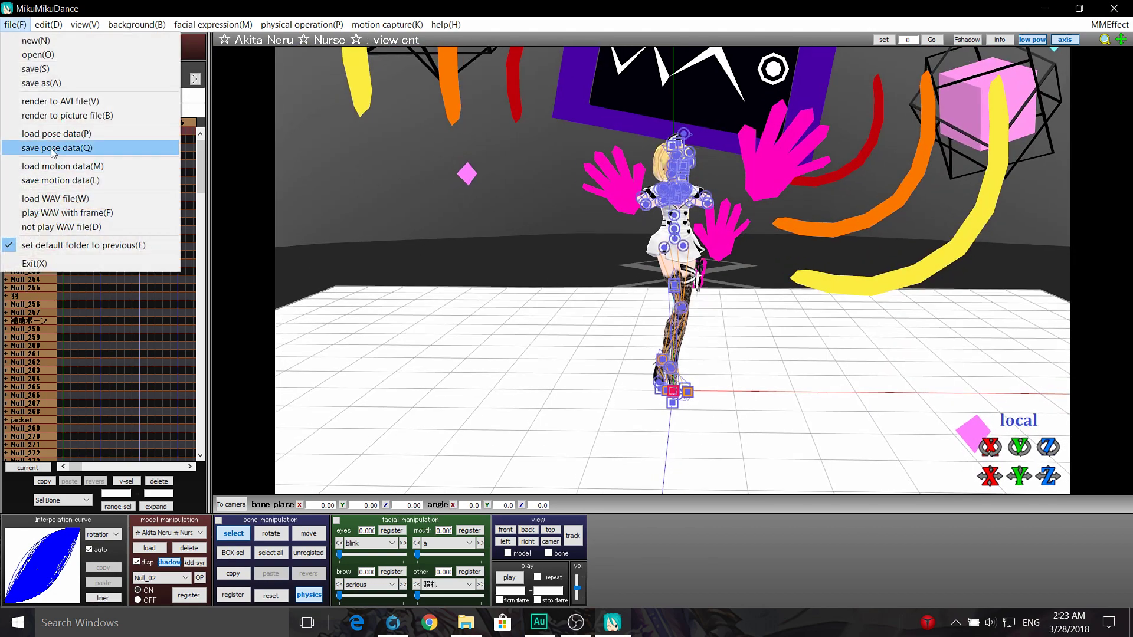
left_click(68, 212)
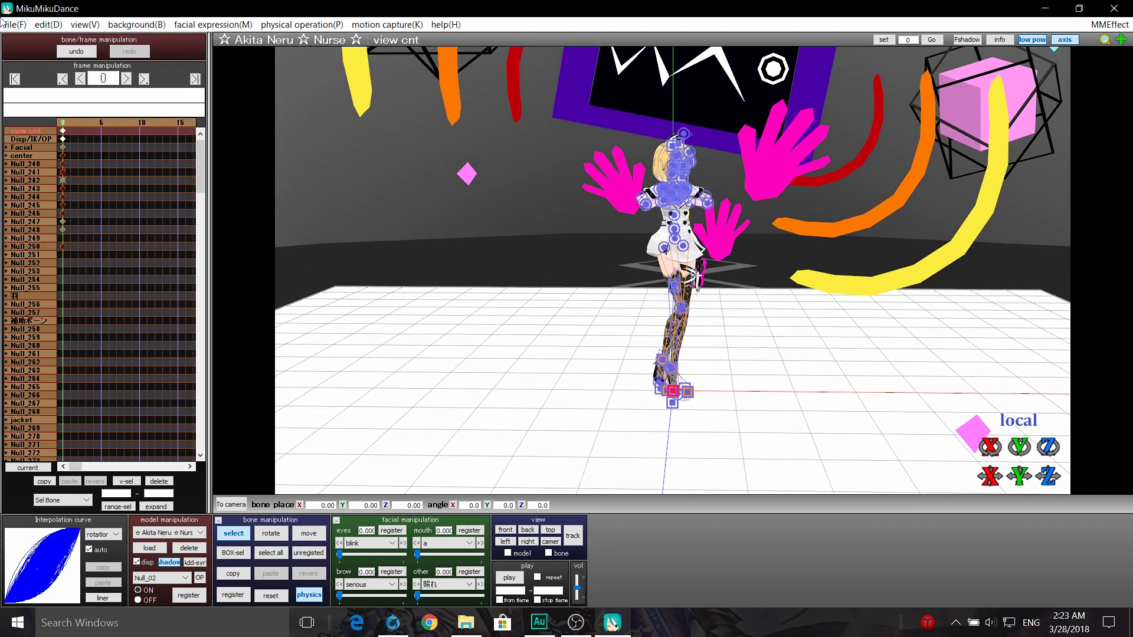
left_click(149, 550)
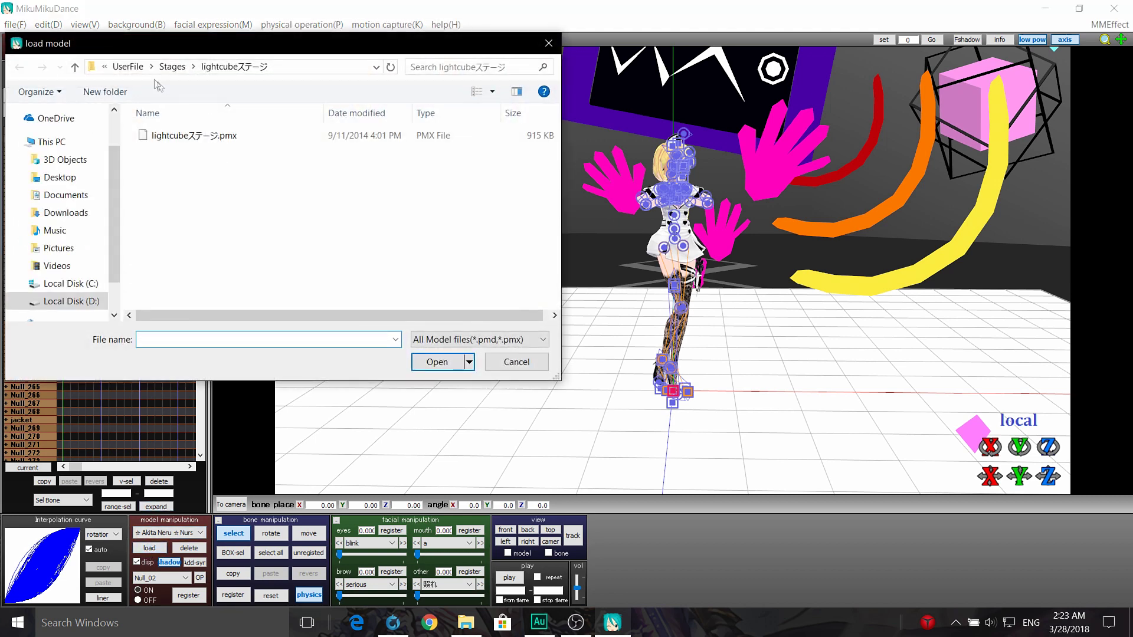
left_click(129, 67)
double_click(190, 184)
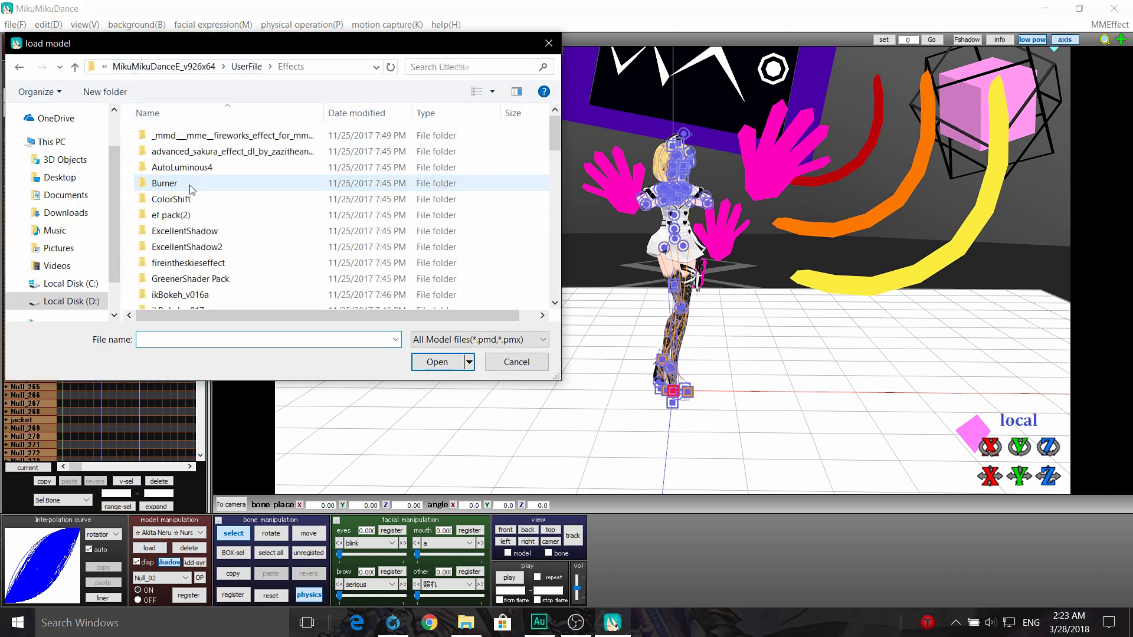
scroll(192, 180, "down", 1)
scroll(194, 180, "down", 3)
scroll(213, 190, "down", 3)
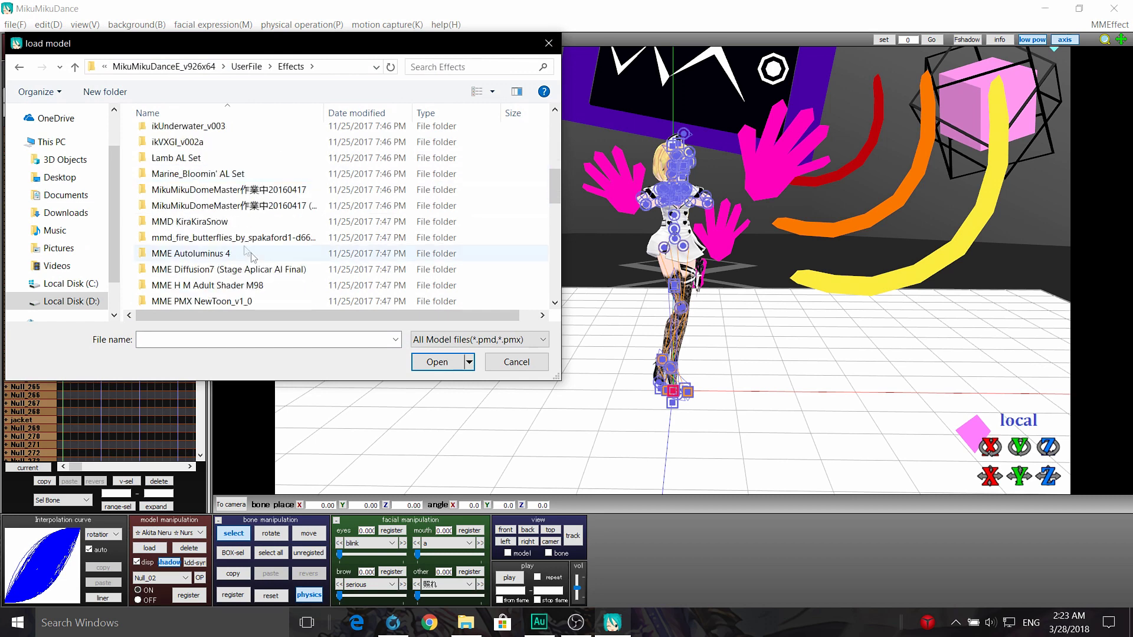
double_click(266, 207)
double_click(235, 137)
scroll(266, 233, "down", 5)
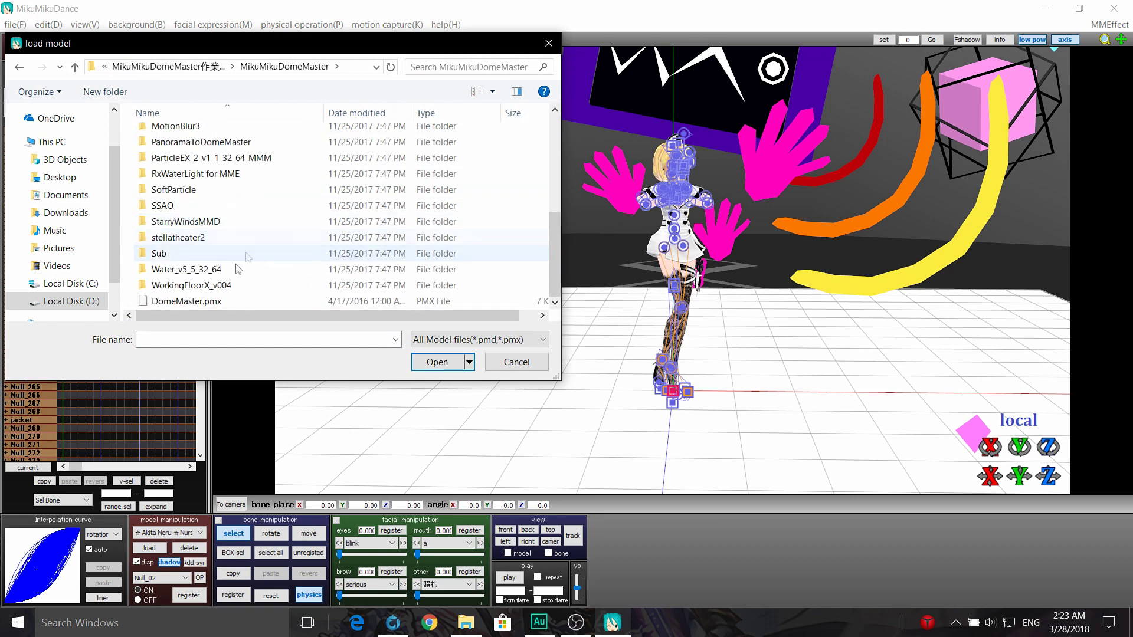
left_click(190, 302)
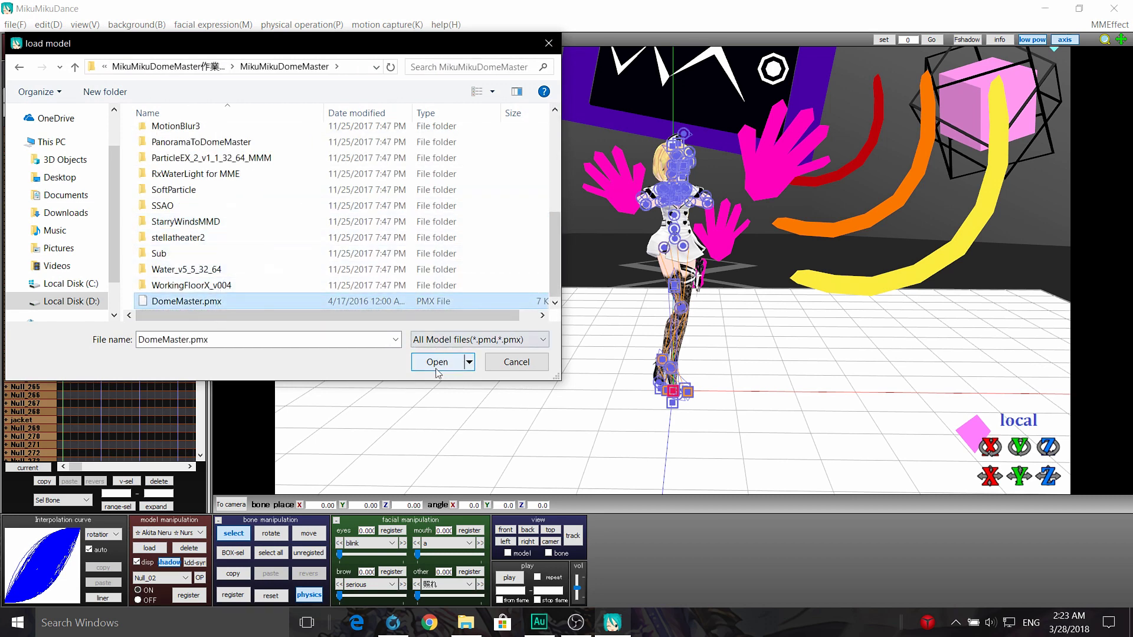
left_click(436, 362)
left_click(548, 357)
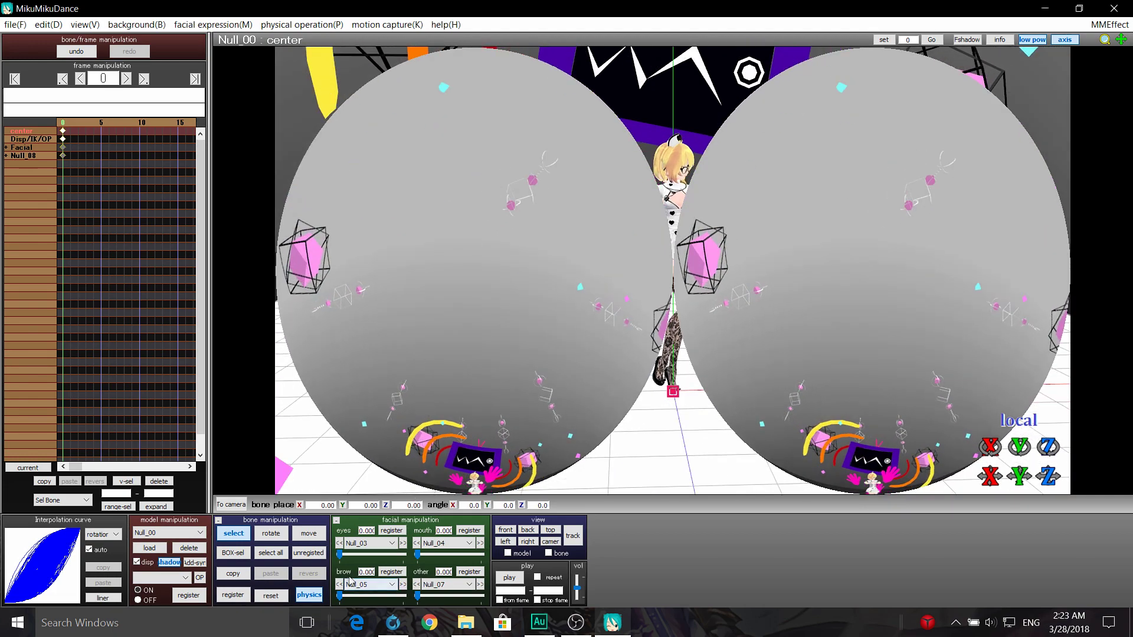
Set the DomeMaster Null_05 morph to 1.000 for stacked panoramas, then swing the camera
left_click_drag(341, 599, 511, 461)
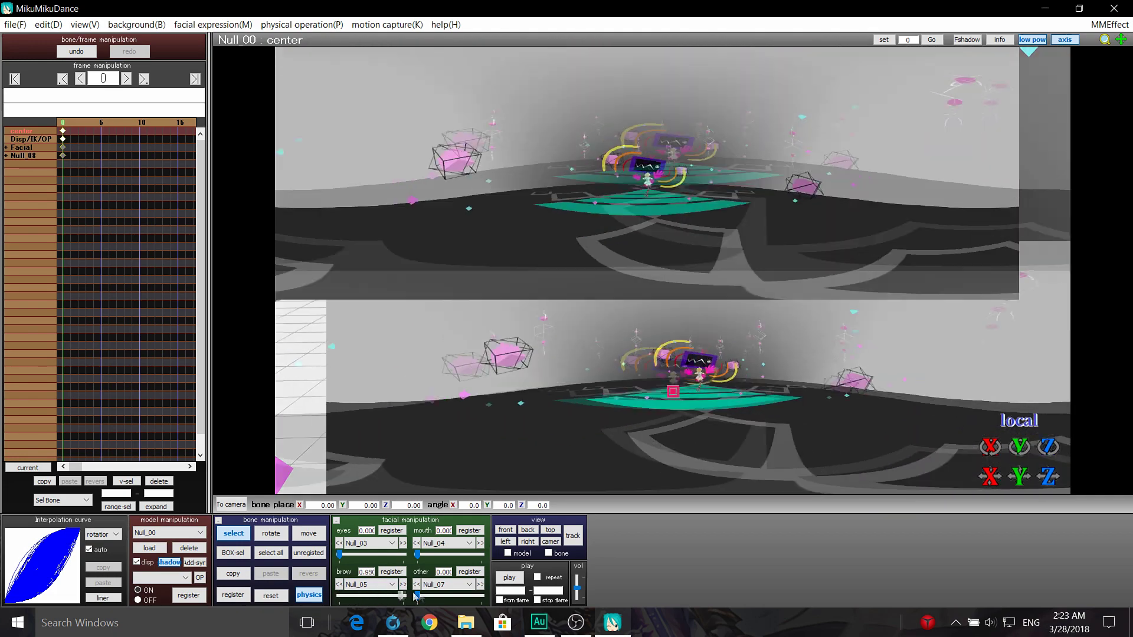
scroll(603, 303, "up", 3)
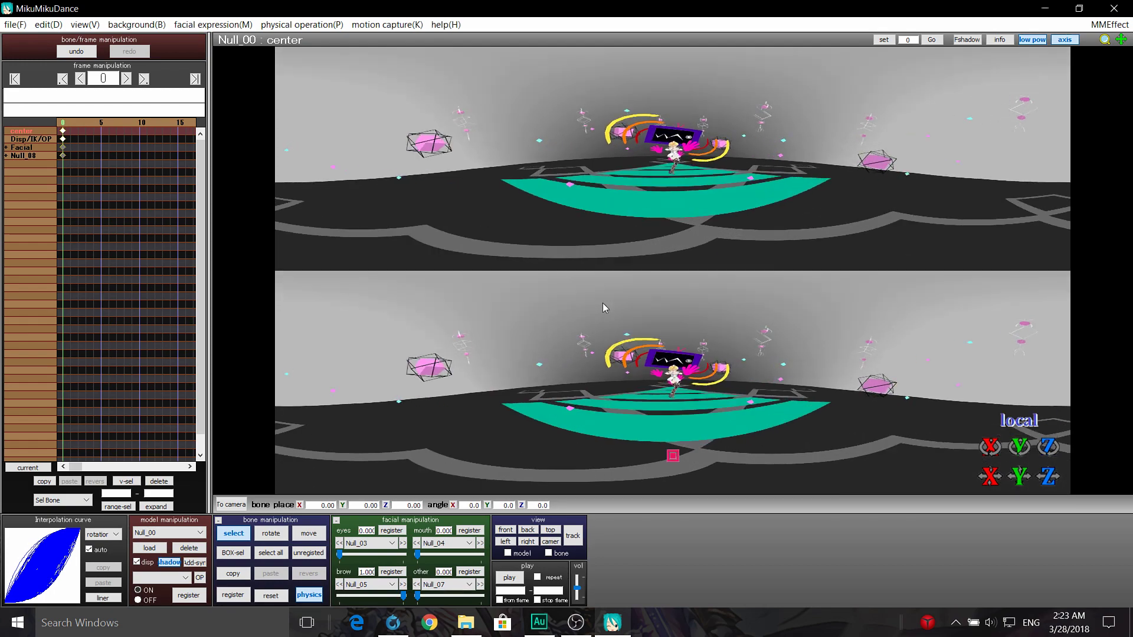
scroll(603, 303, "up", 3)
scroll(599, 308, "up", 3)
scroll(599, 308, "up", 2)
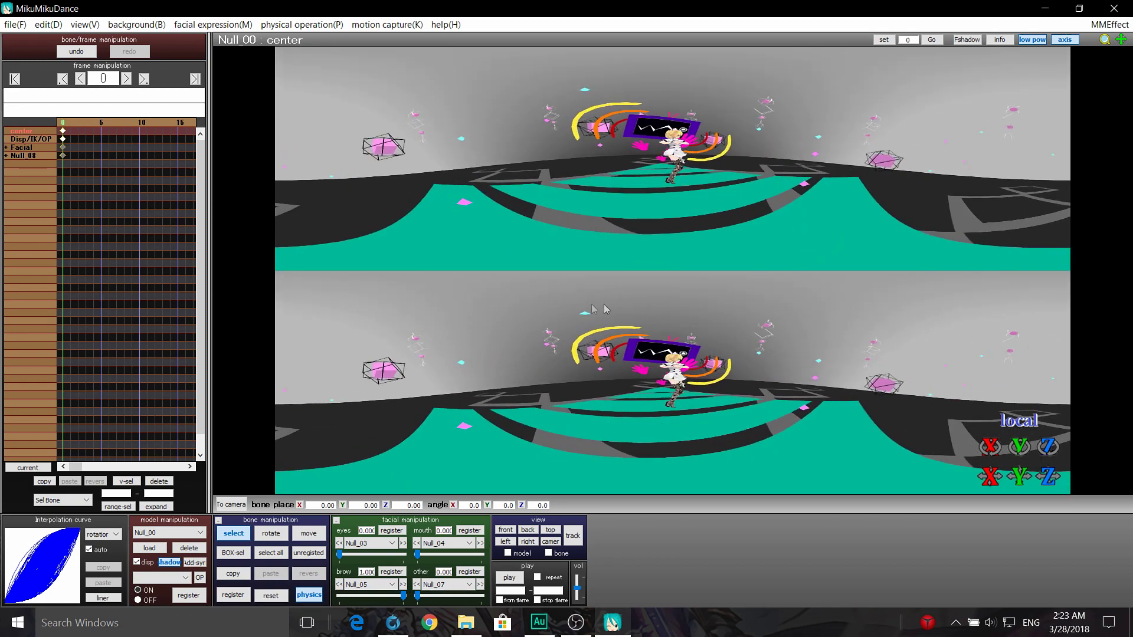
scroll(594, 319, "up", 2)
scroll(586, 330, "up", 3)
mouse_move(586, 330)
right_mouse_down()
mouse_move(607, 304)
mouse_move(416, 444)
right_mouse_up()
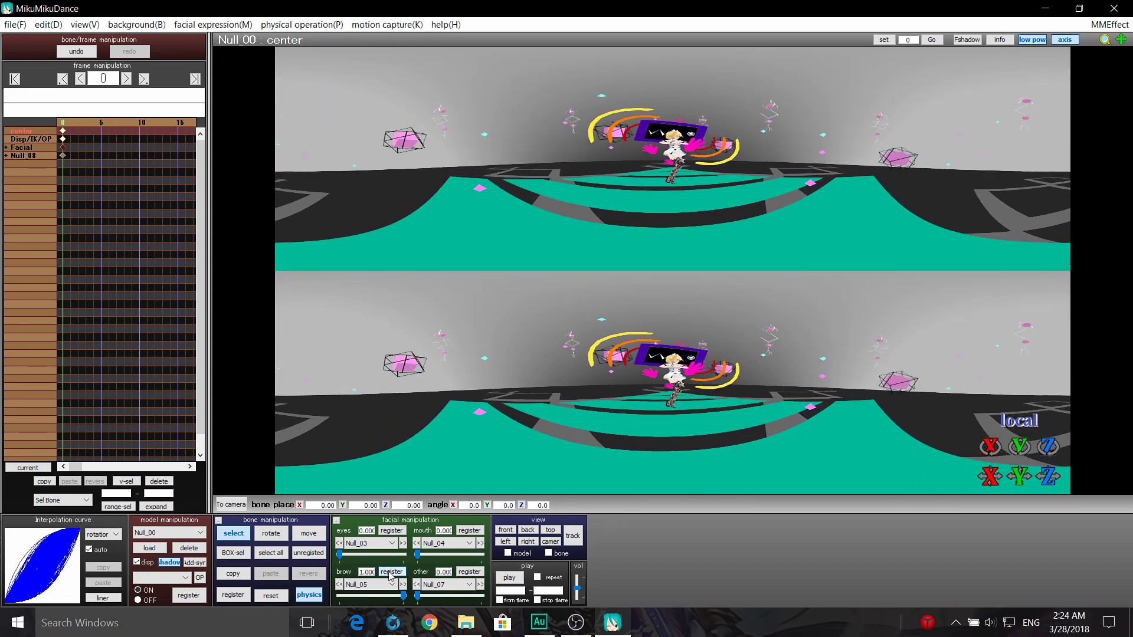
Set the output screen size to 3840 × 2160
mouse_move(471, 310)
right_mouse_down()
mouse_move(479, 293)
mouse_move(486, 302)
right_mouse_up()
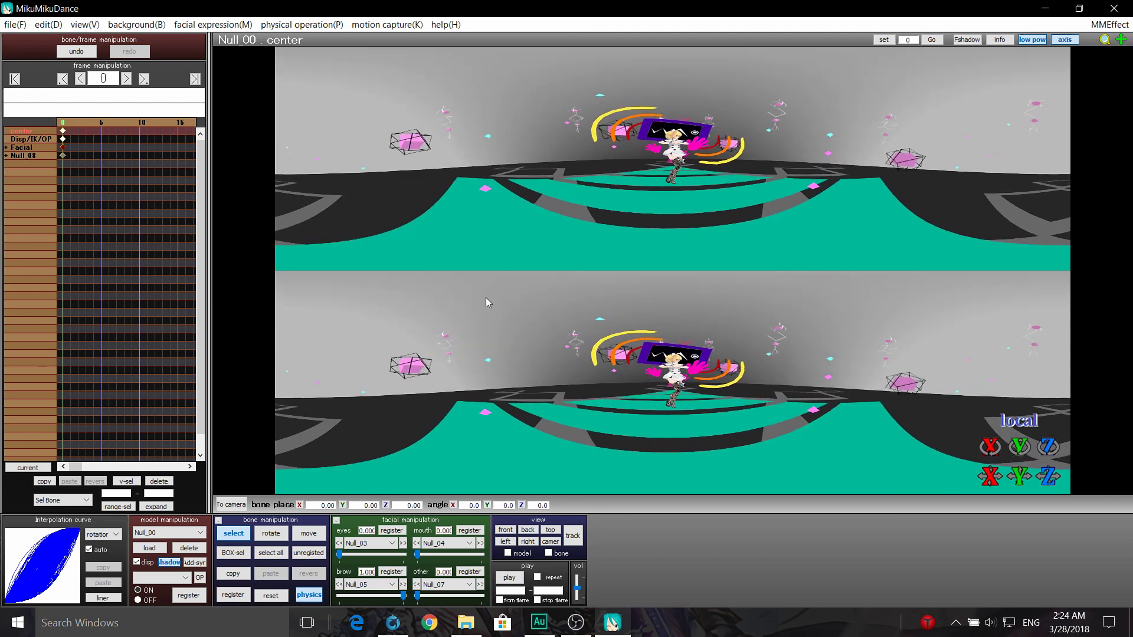
left_click(135, 24)
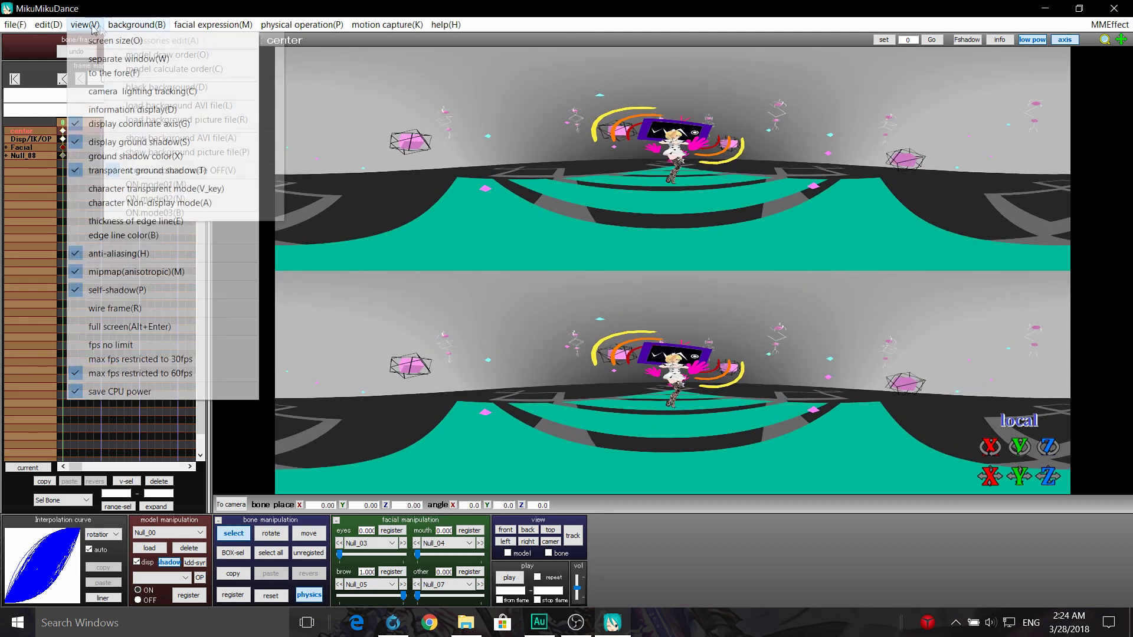
left_click(99, 40)
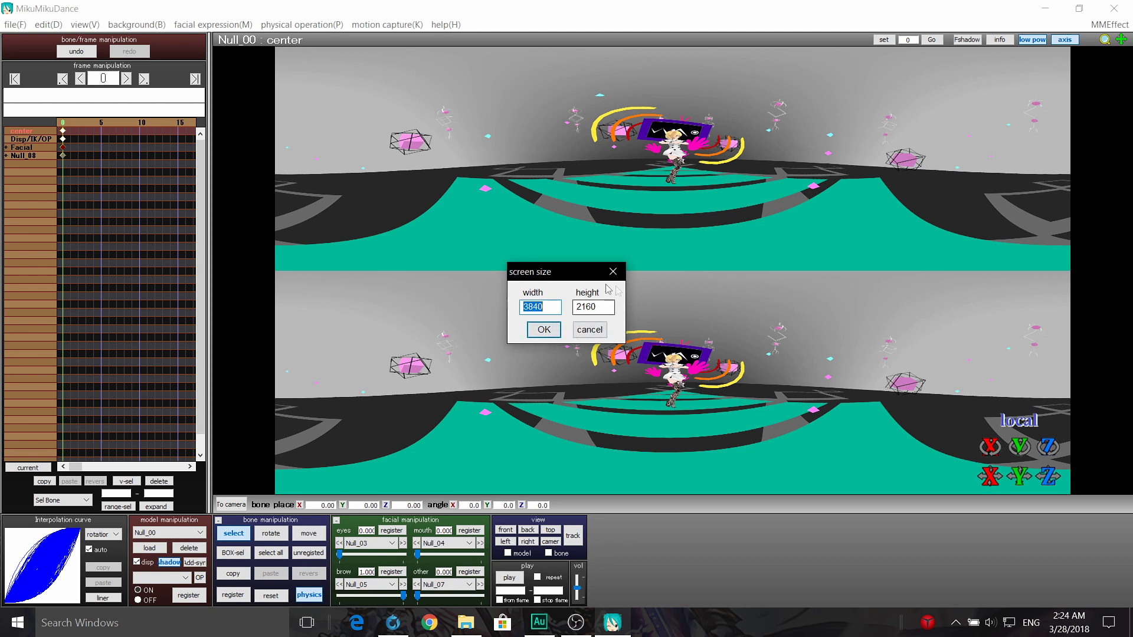
left_click(544, 330)
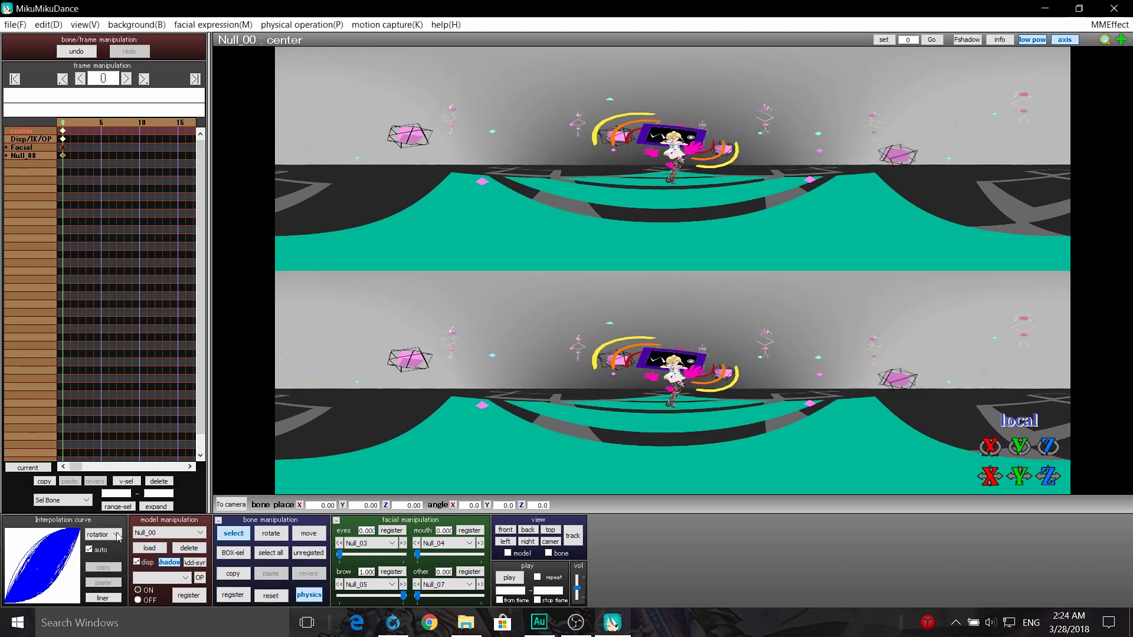
Select the Null_00 model, expand the Null_08 bone group and pick Null_01
left_click(154, 536)
left_click(146, 574)
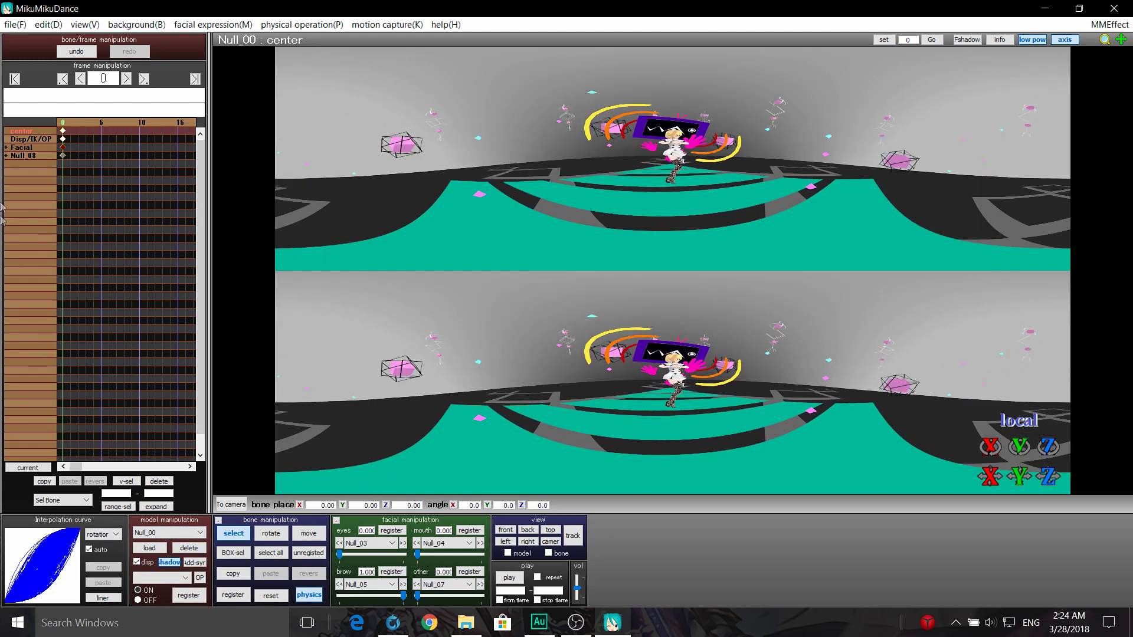
left_click(26, 159)
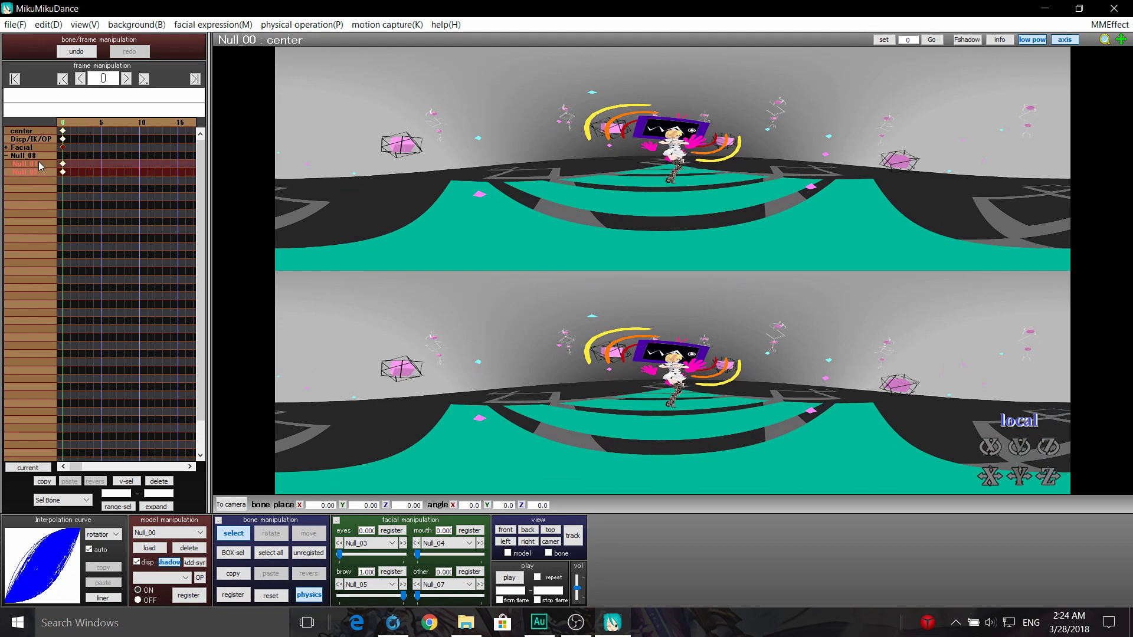
left_click(39, 166)
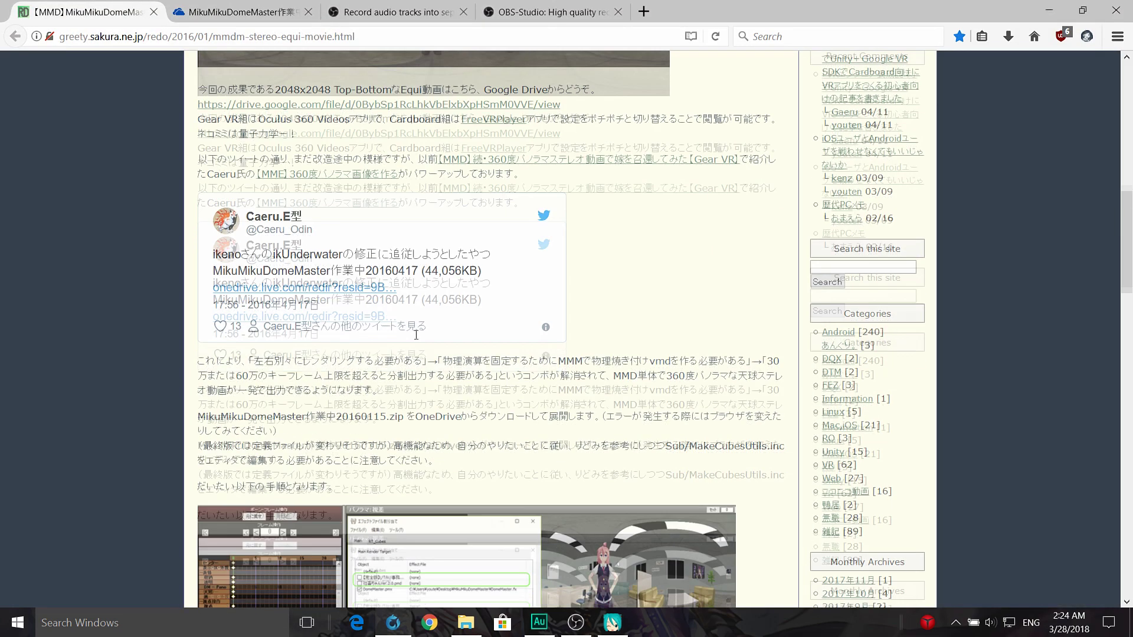
scroll(415, 335, "down", 10)
scroll(416, 354, "down", 3)
scroll(413, 381, "up", 3)
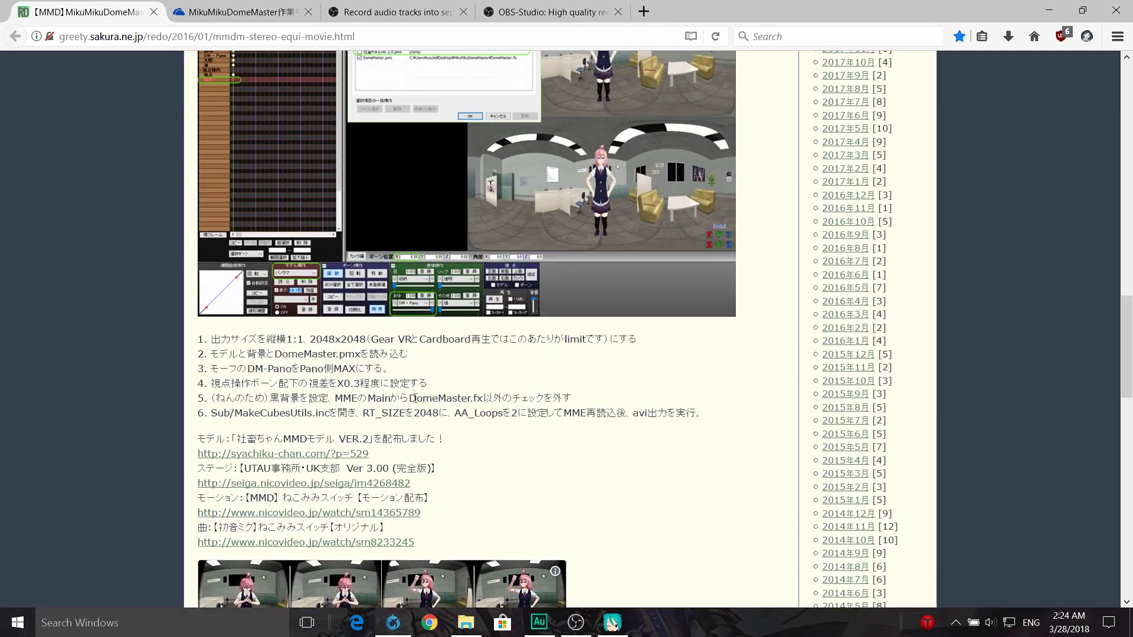
scroll(412, 398, "up", 2)
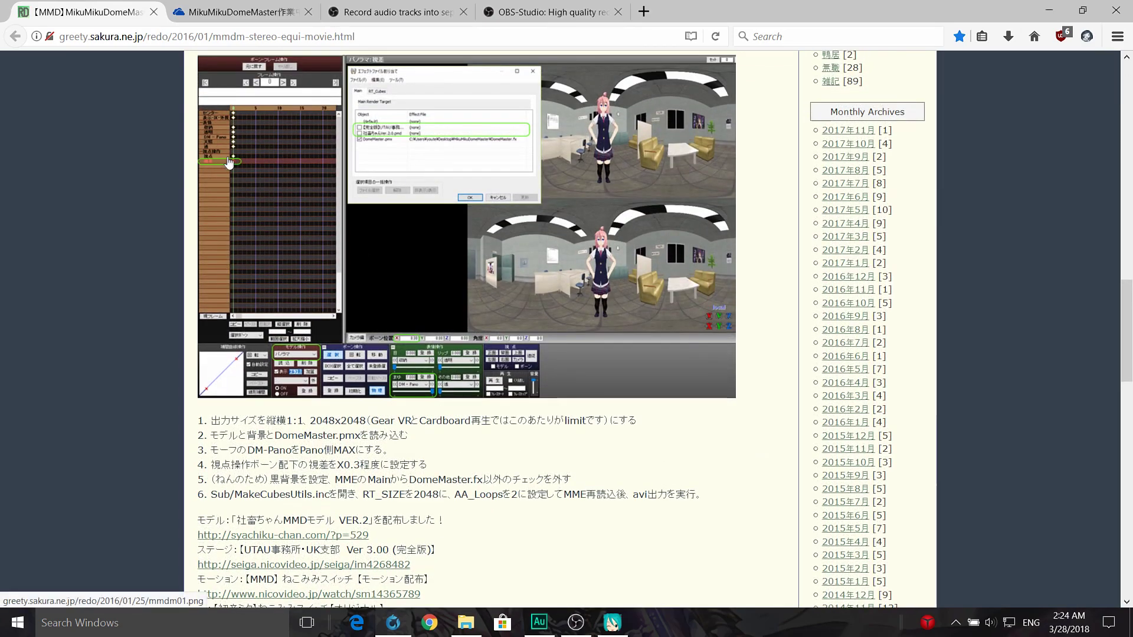
scroll(389, 386, "down", 4)
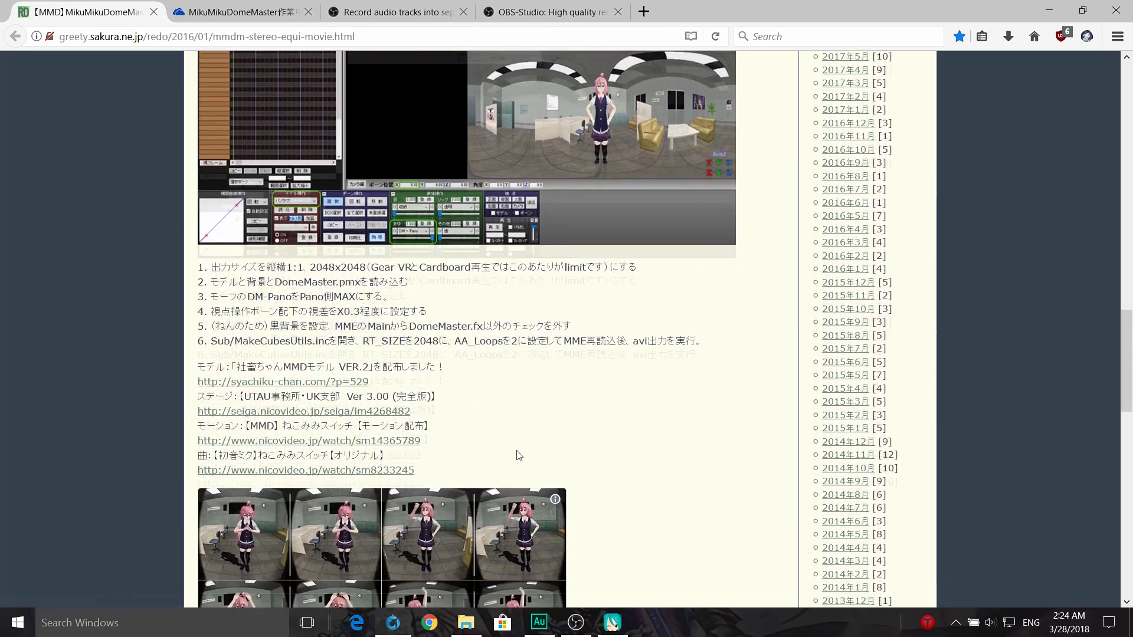
scroll(383, 360, "down", 2)
Select the DomeMaster's Null_02 bone and enter 0.30 in its X position field
left_click(612, 622)
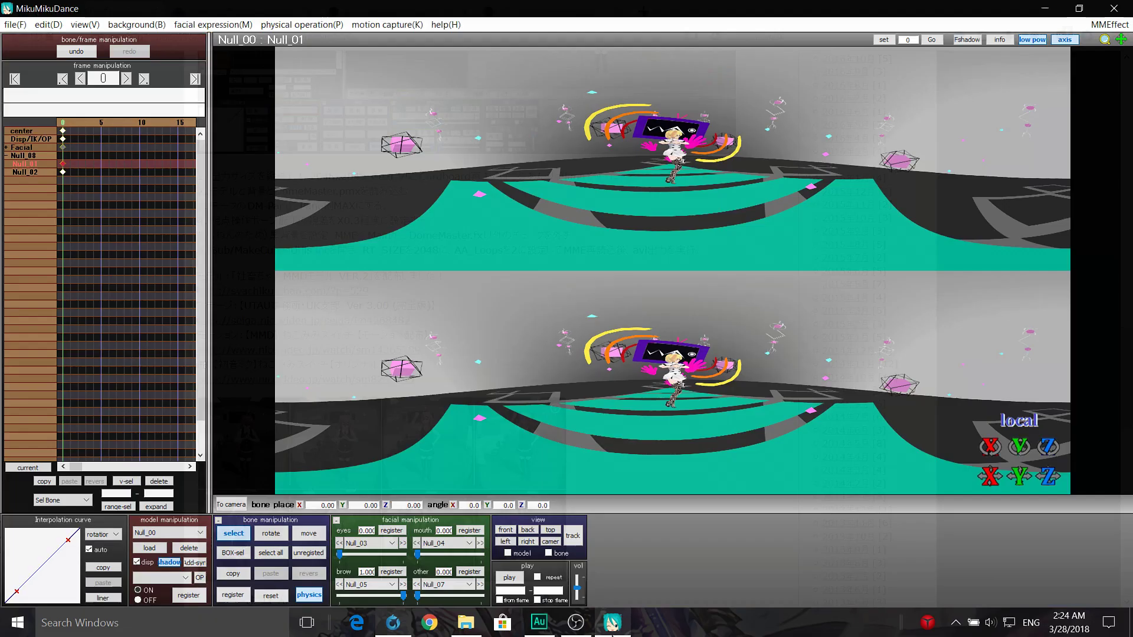
left_click(33, 175)
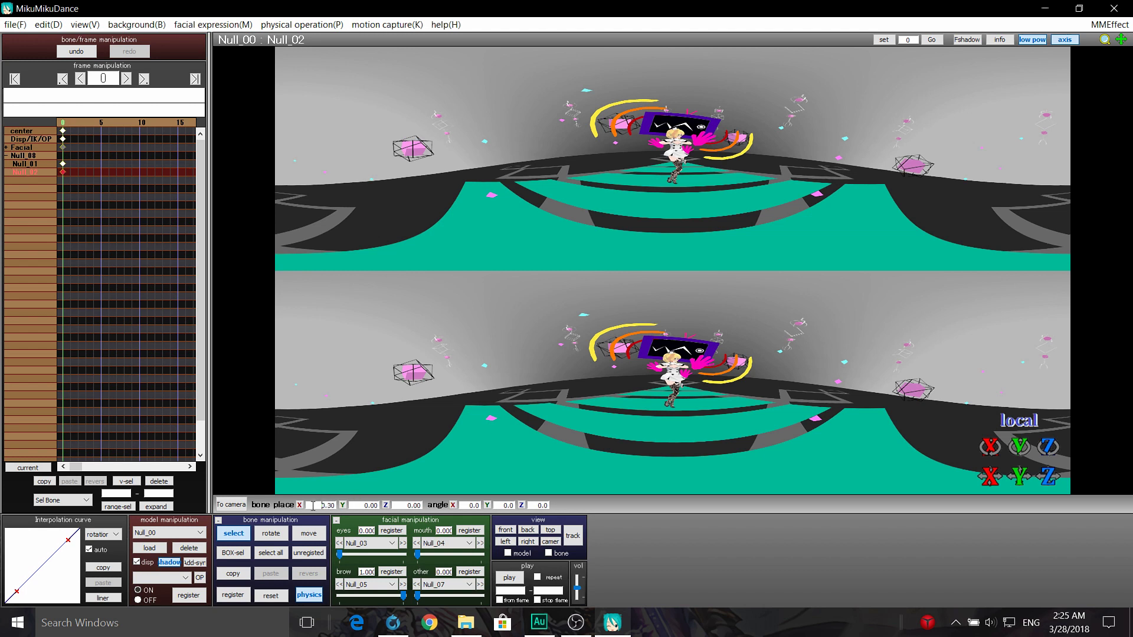
double_click(314, 505)
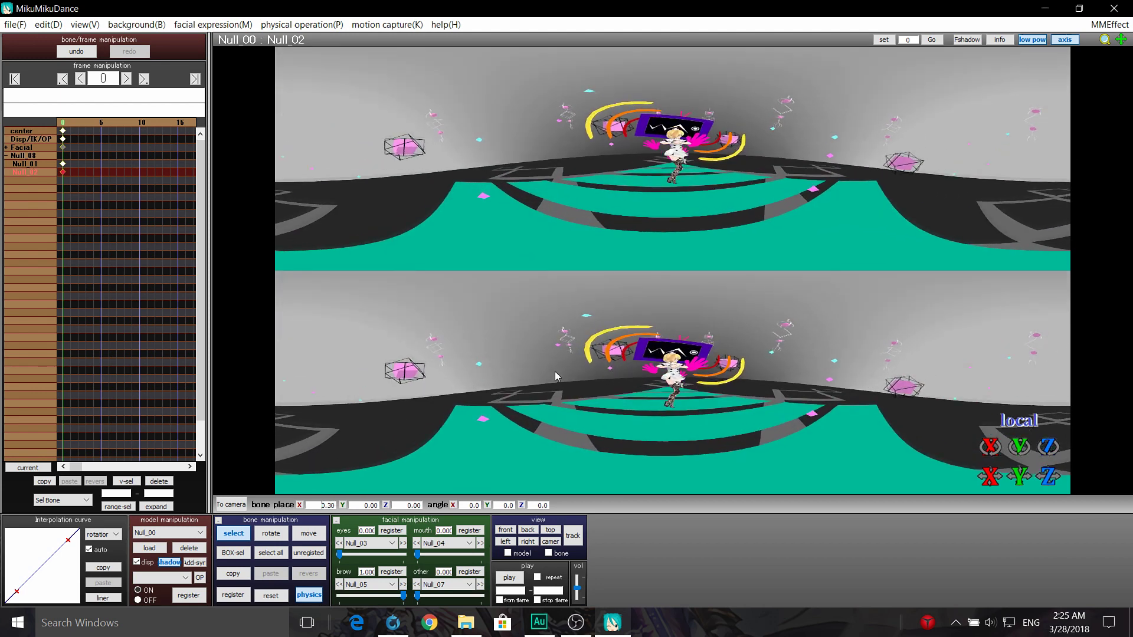
In camera/light/accessory mode, drag the view angle to 90 and register it
left_click(188, 534)
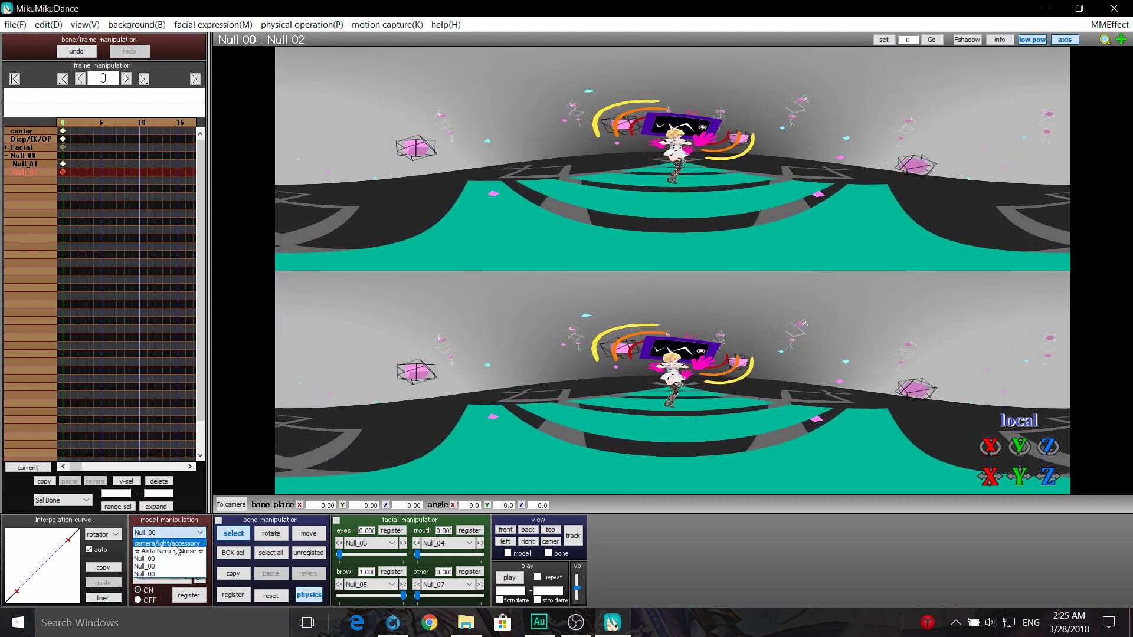
left_click(177, 544)
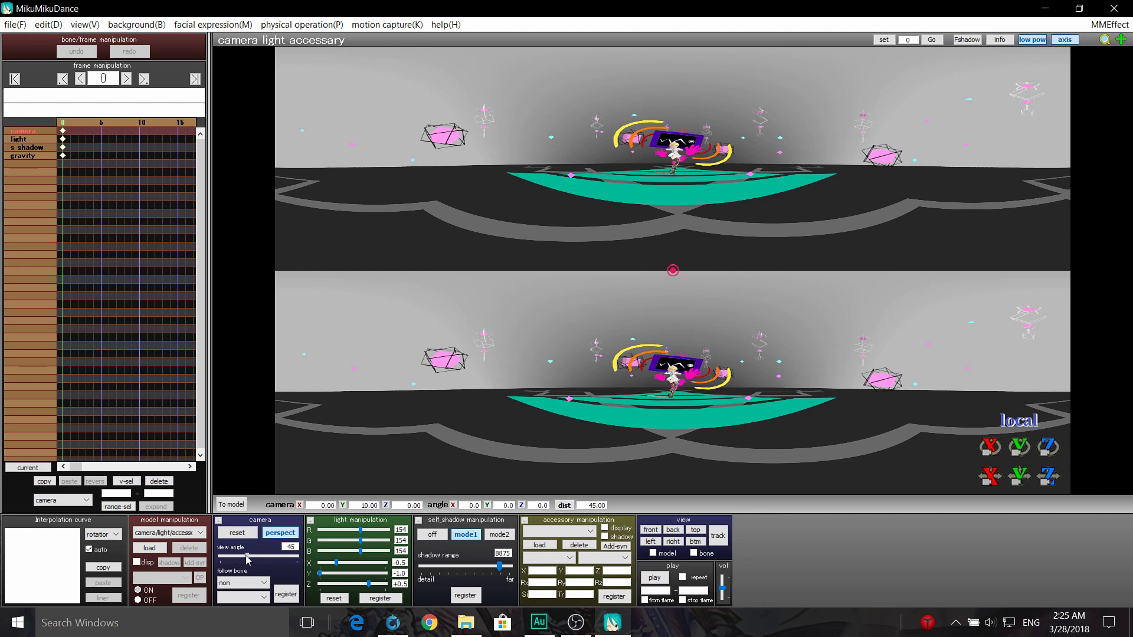
left_click_drag(248, 563, 263, 566)
left_click(286, 593)
left_click(168, 533)
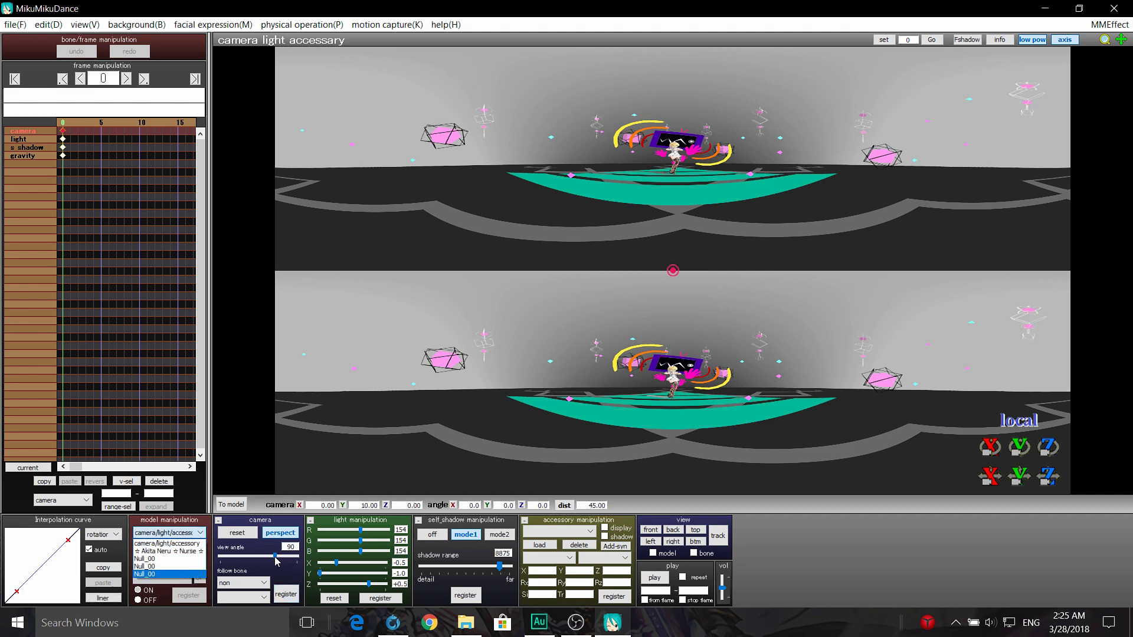
Reselect Null_00, orbit around the stage, then switch to camera/light/accessory editing
left_click(201, 574)
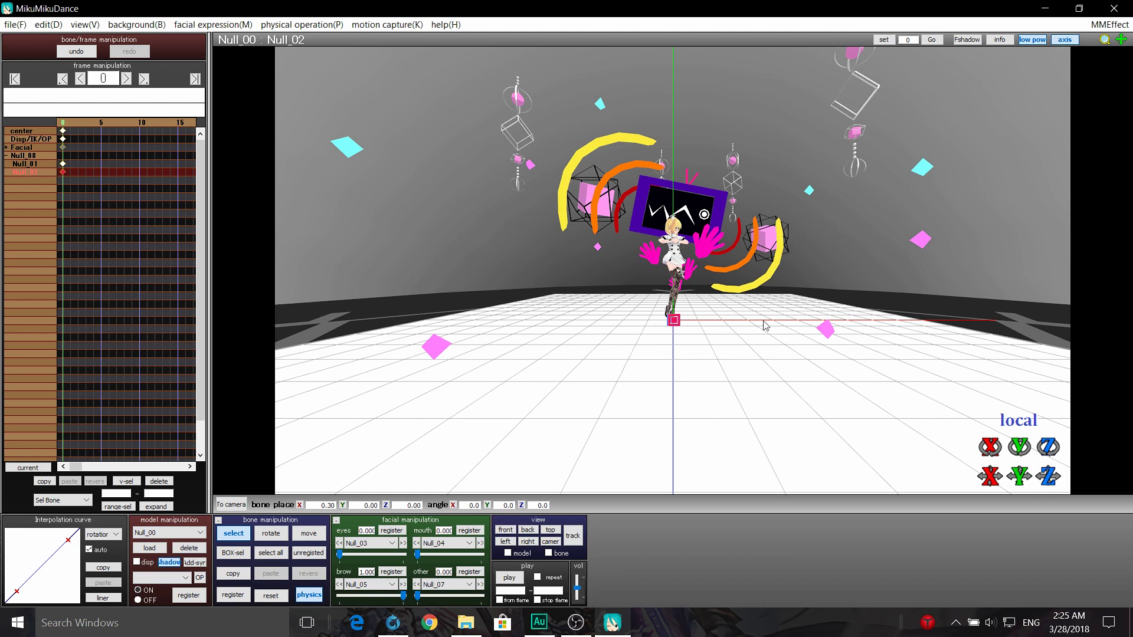
right_click_drag(757, 336, 758, 342)
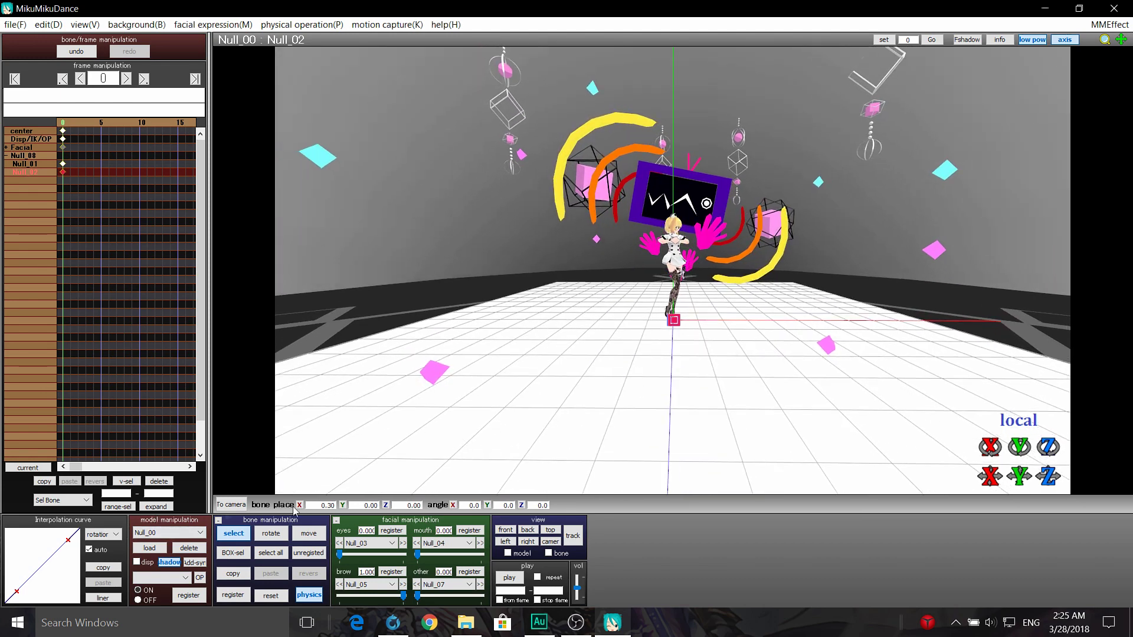
mouse_move(668, 377)
right_mouse_down()
mouse_move(679, 380)
mouse_move(633, 401)
right_mouse_up()
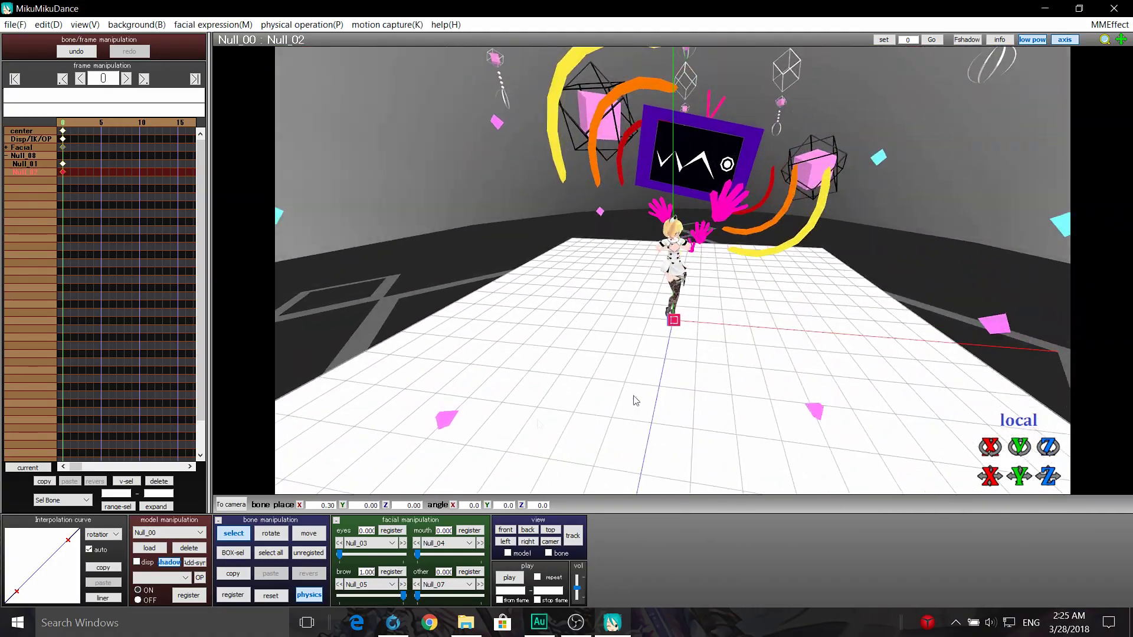
key("Up")
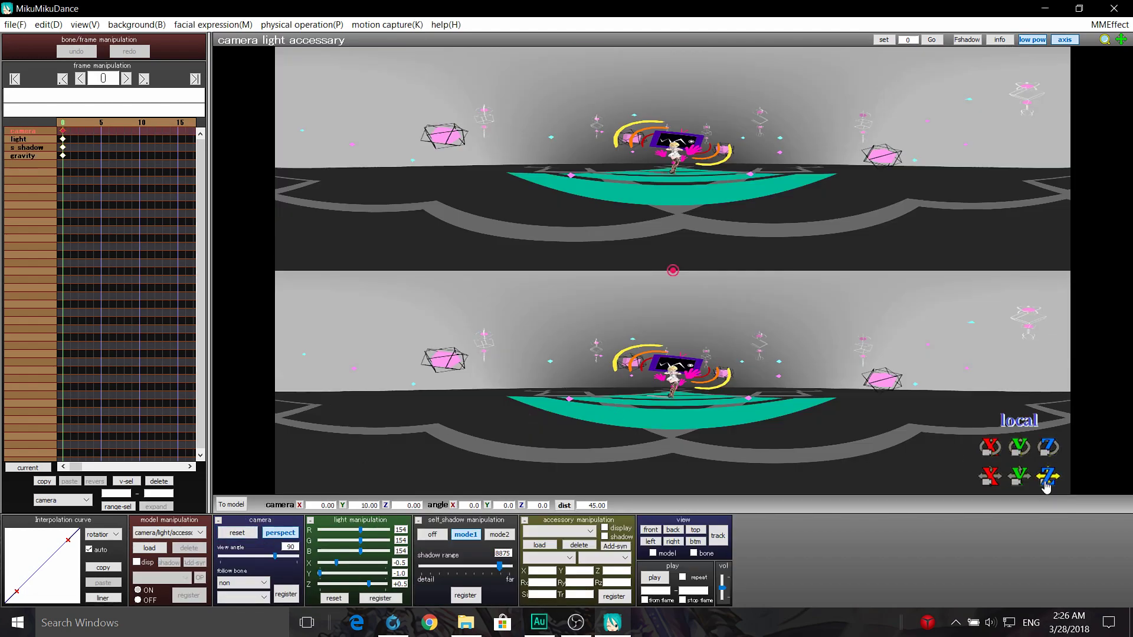
Move the camera to Y 16.45, Z 23.35, adjust the view angle, then preview and stop playback
left_click_drag(1049, 478, 243, 585)
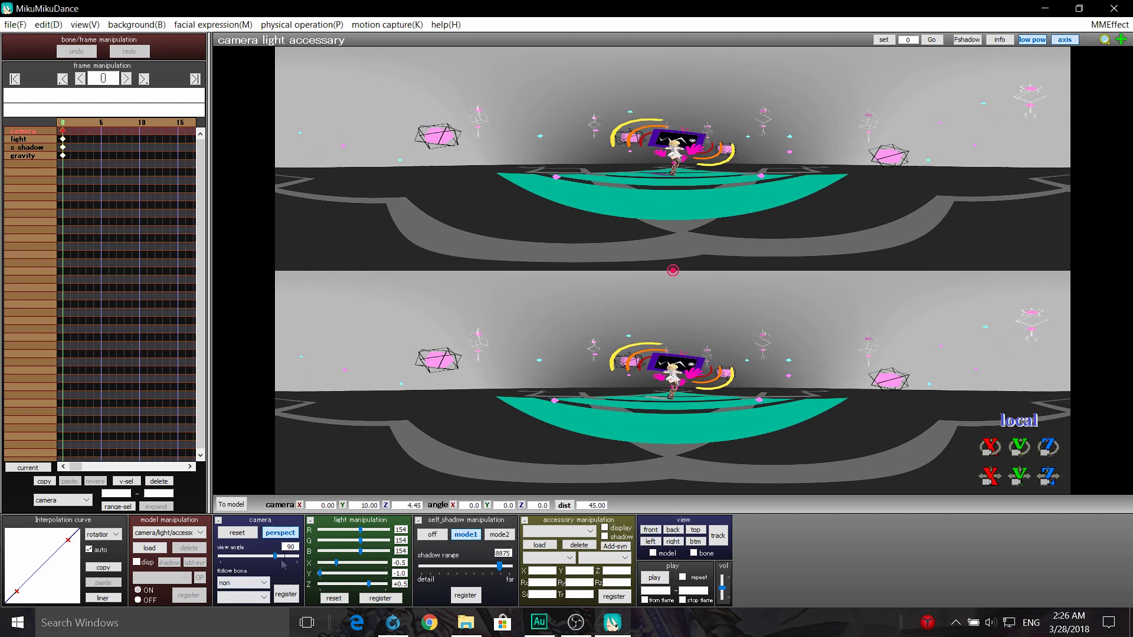
left_click_drag(281, 560, 275, 562)
left_click_drag(1048, 478, 1019, 476)
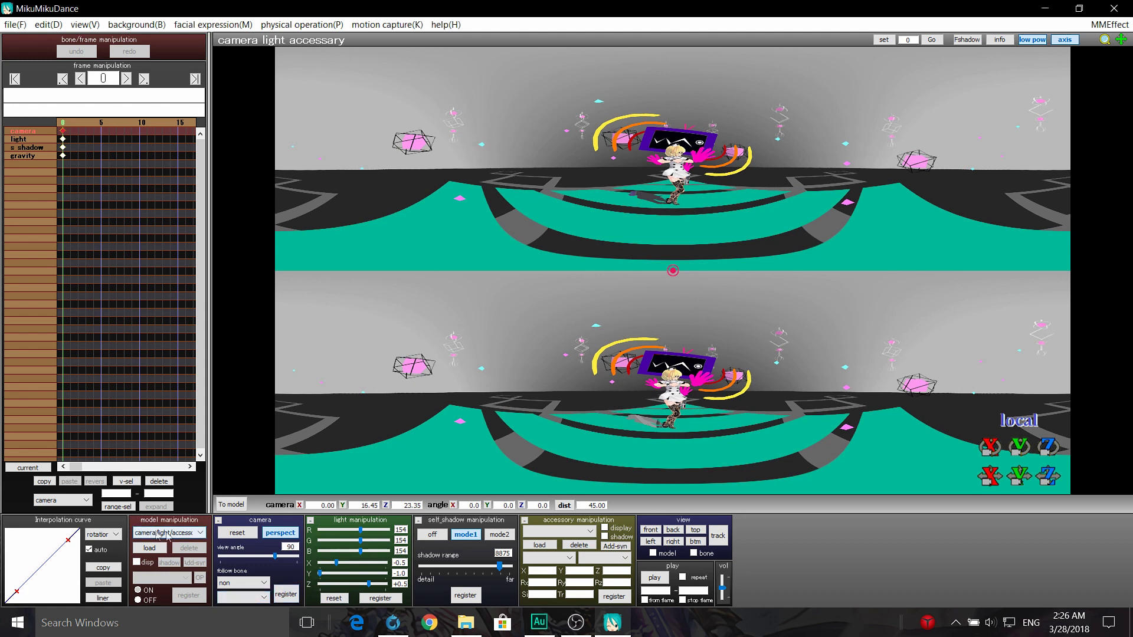
left_click(654, 577)
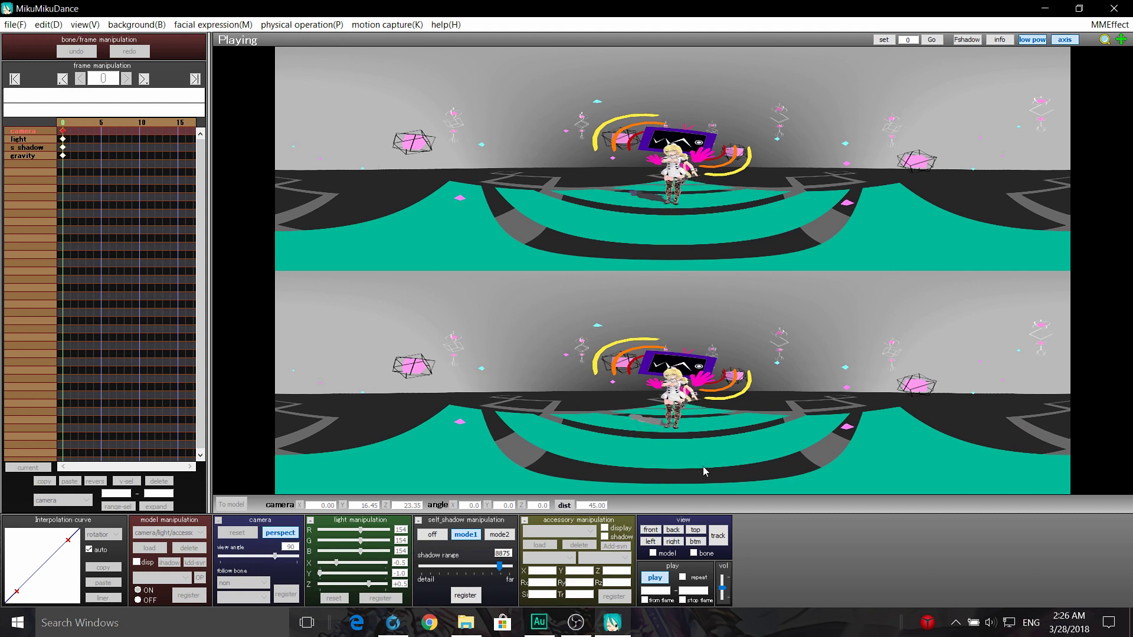
left_click(654, 578)
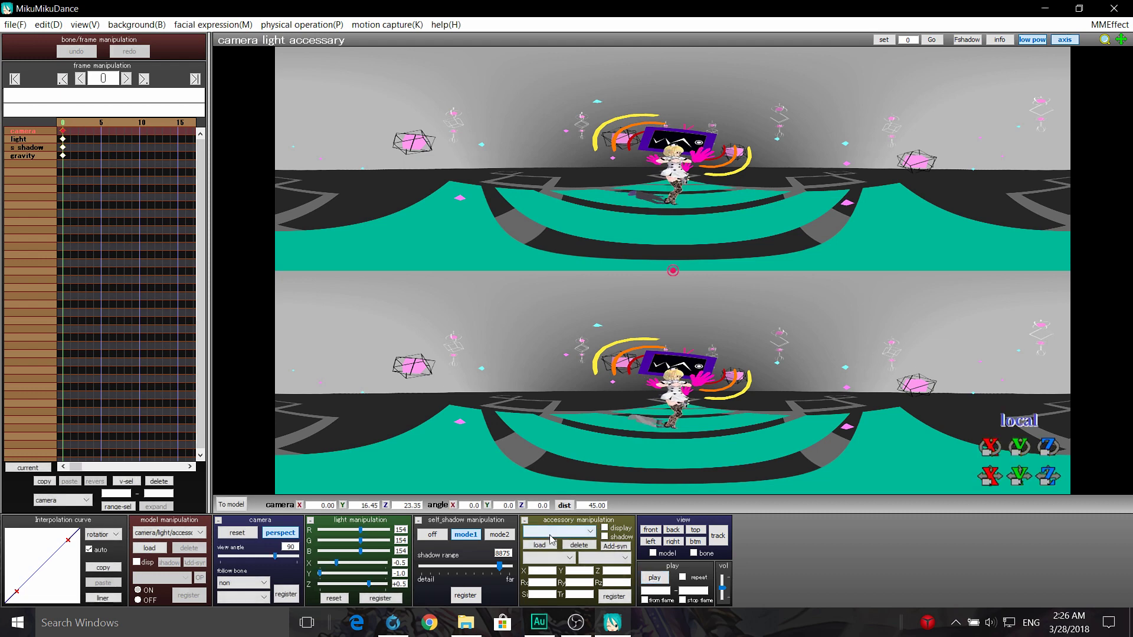
Load AutoLuminous-Cubes.x as an accessory from Effects > MikuMikuDomeMaster > AutoLuminous4
left_click(542, 545)
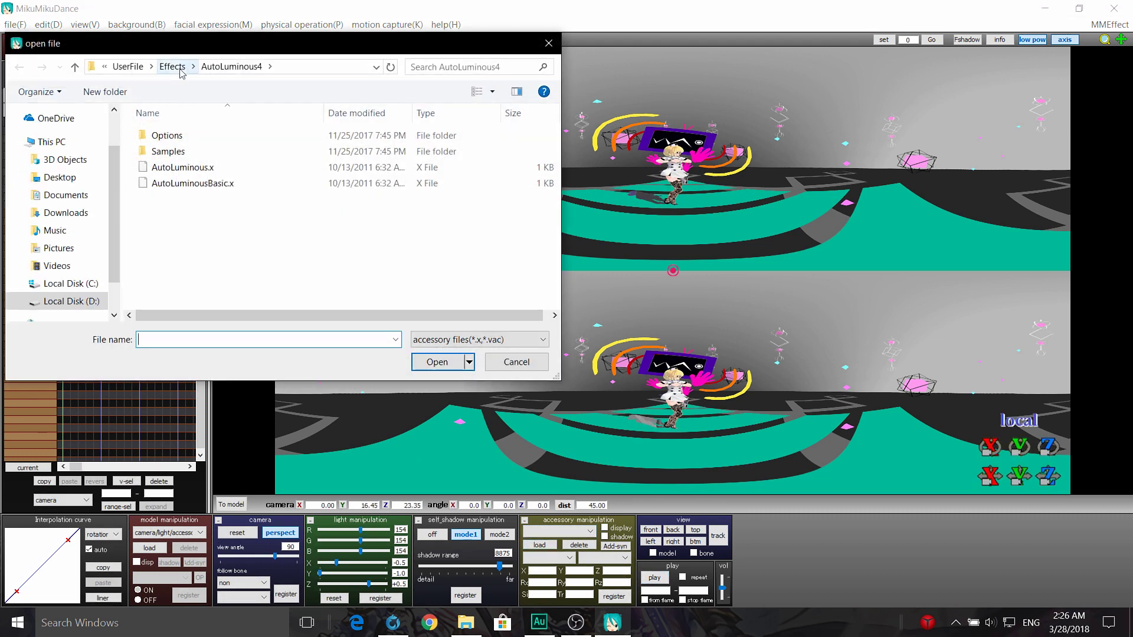
left_click(172, 66)
scroll(279, 190, "down", 2)
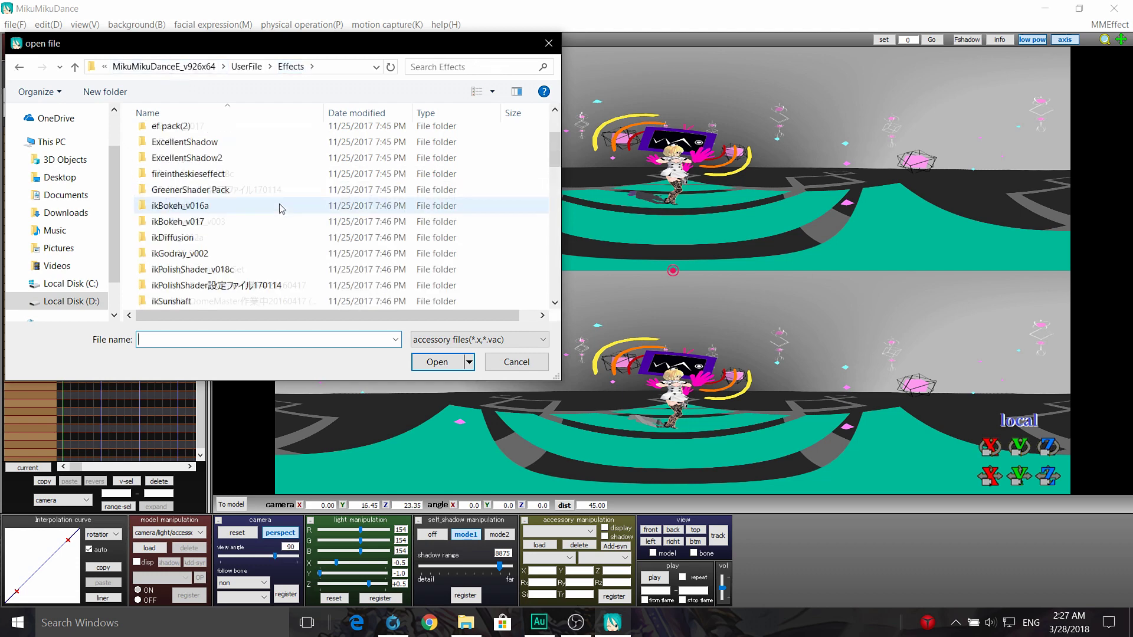
scroll(280, 208, "up", 2)
scroll(280, 208, "down", 2)
scroll(303, 245, "down", 3)
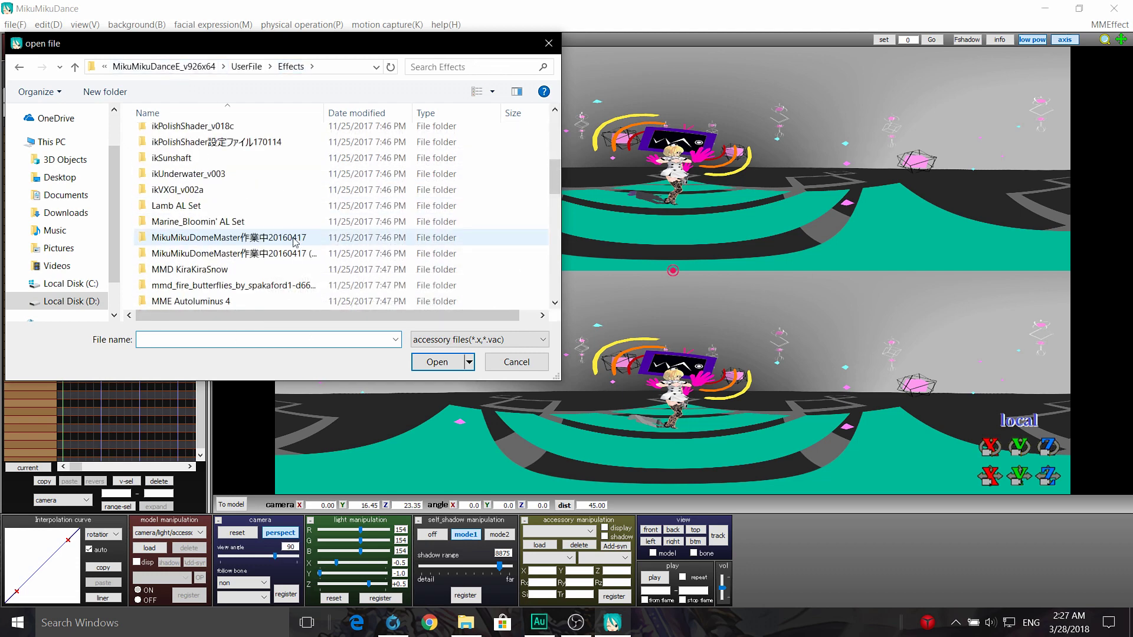
scroll(295, 242, "up", 2)
scroll(294, 241, "down", 3)
double_click(275, 206)
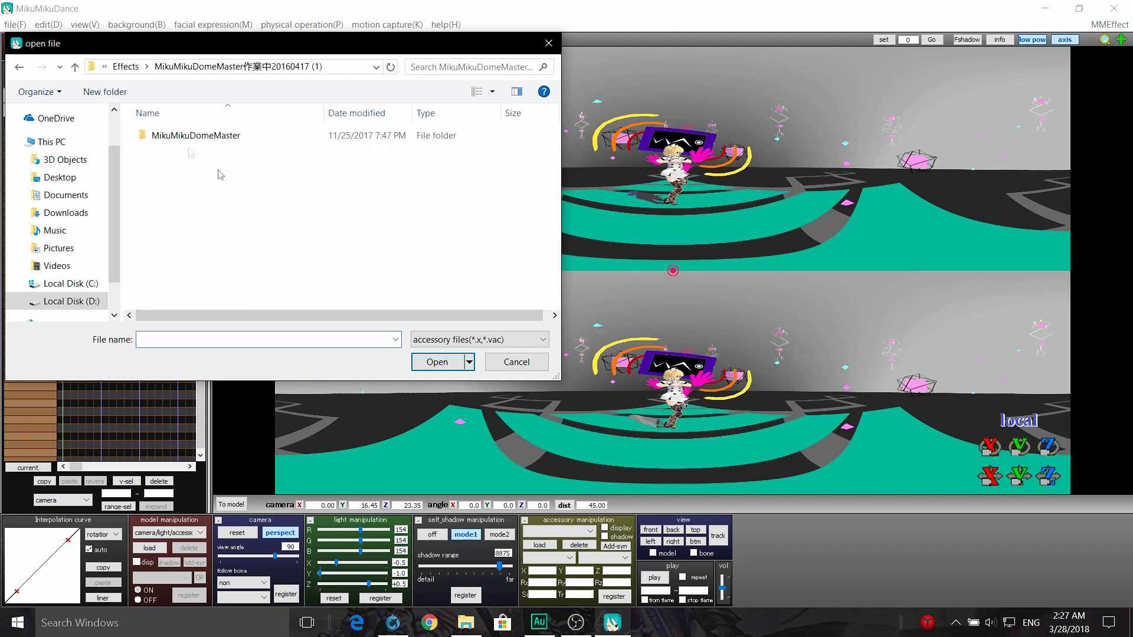
double_click(188, 137)
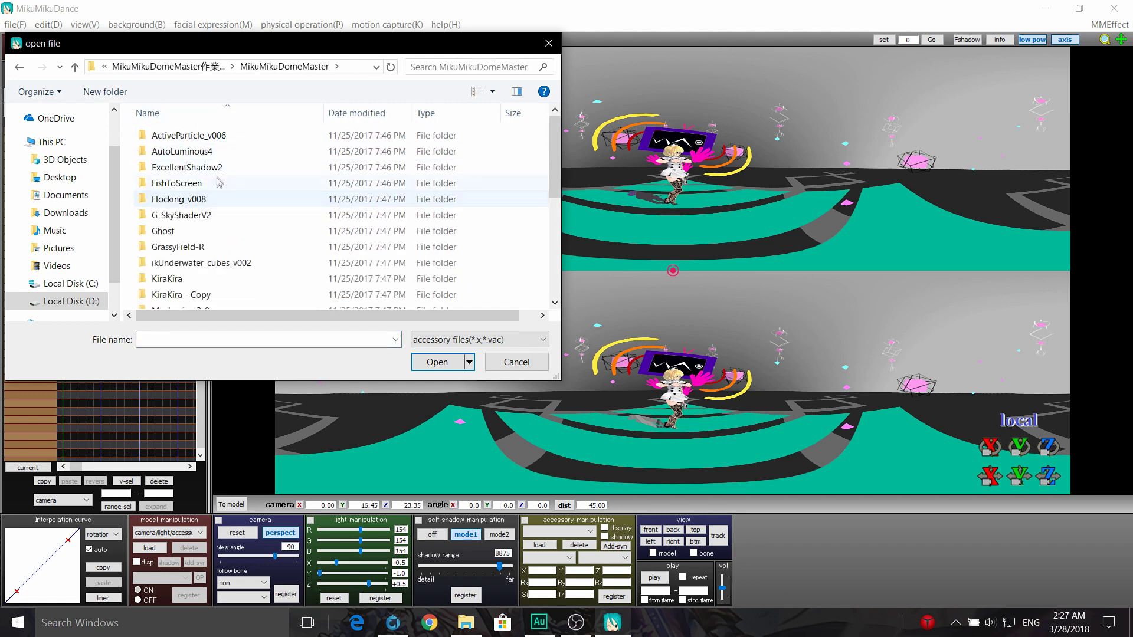
scroll(220, 228, "down", 2)
scroll(257, 240, "down", 1)
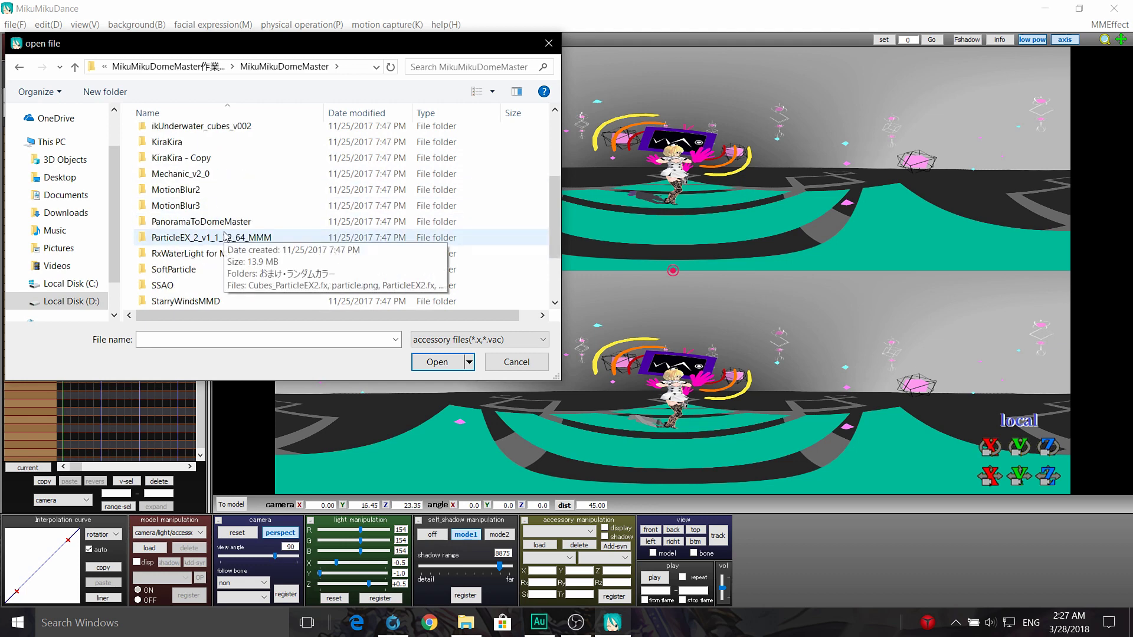
scroll(275, 254, "down", 2)
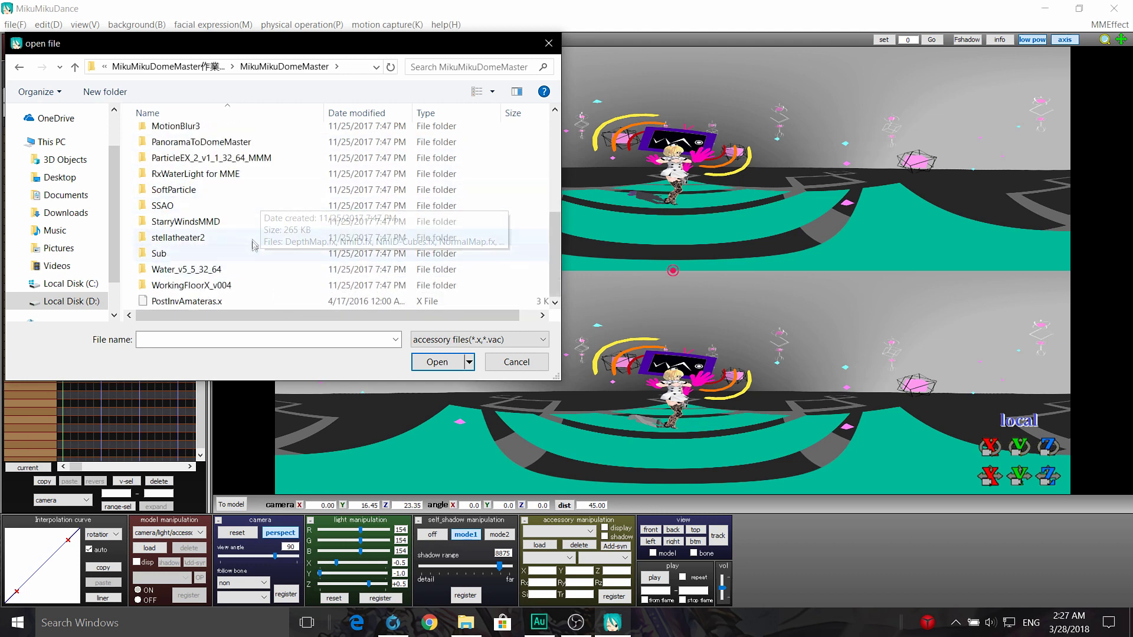
scroll(240, 259, "up", 5)
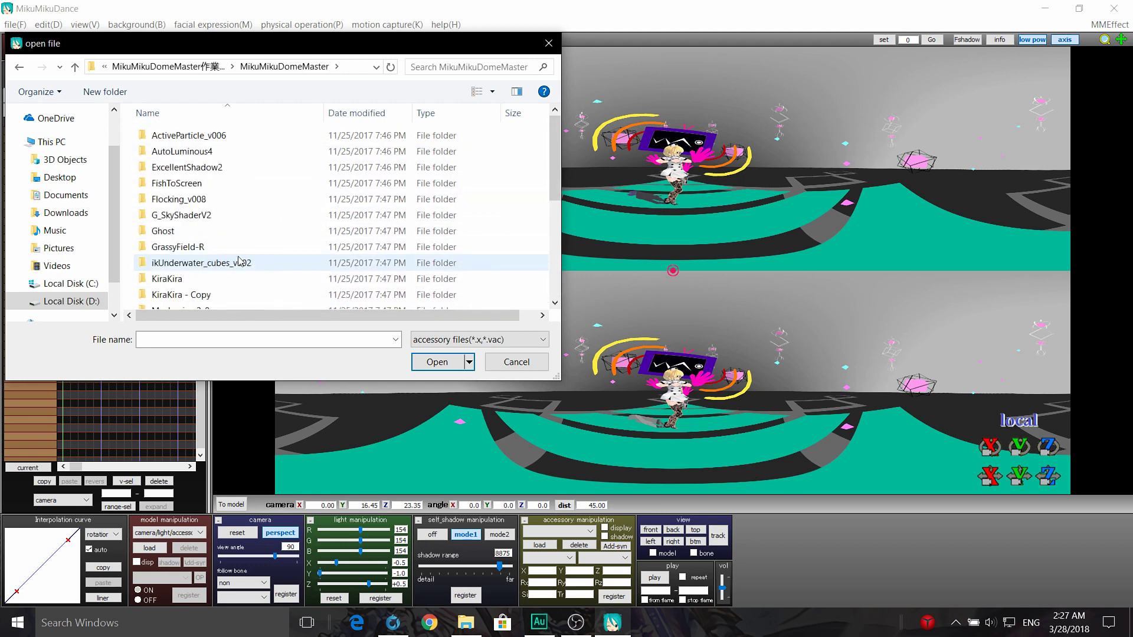
double_click(221, 151)
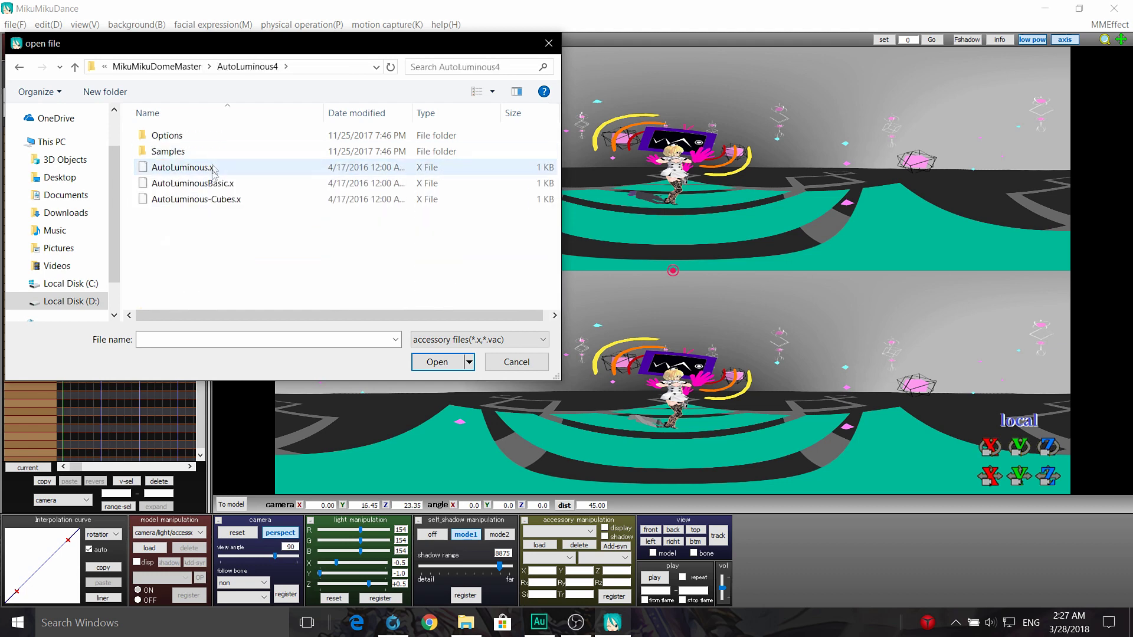
double_click(222, 203)
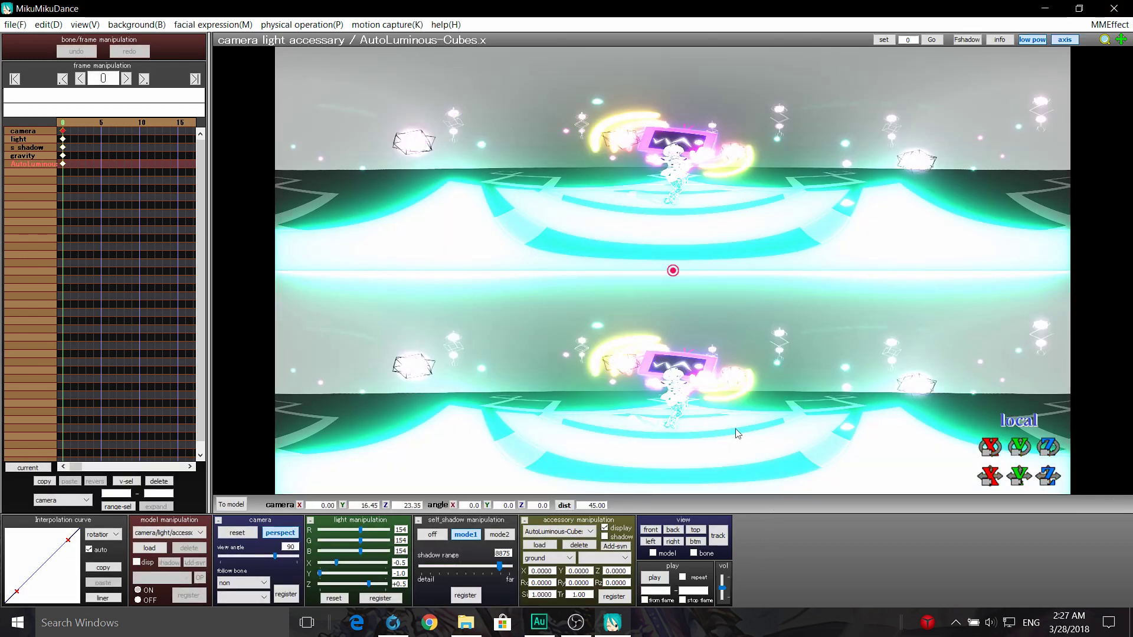
Set the AutoLuminous-Cubes transparency (Tr) and scale (Si) to 0.5 and check the dimmer glow
right_click_drag(750, 462, 740, 437)
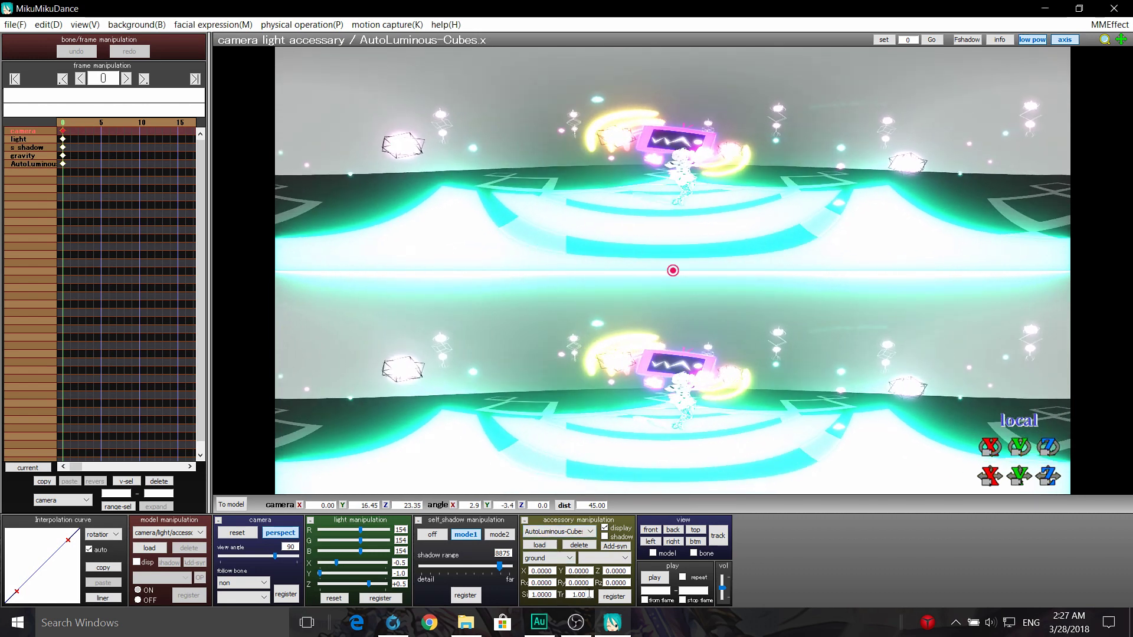
type("0.5")
key("Return")
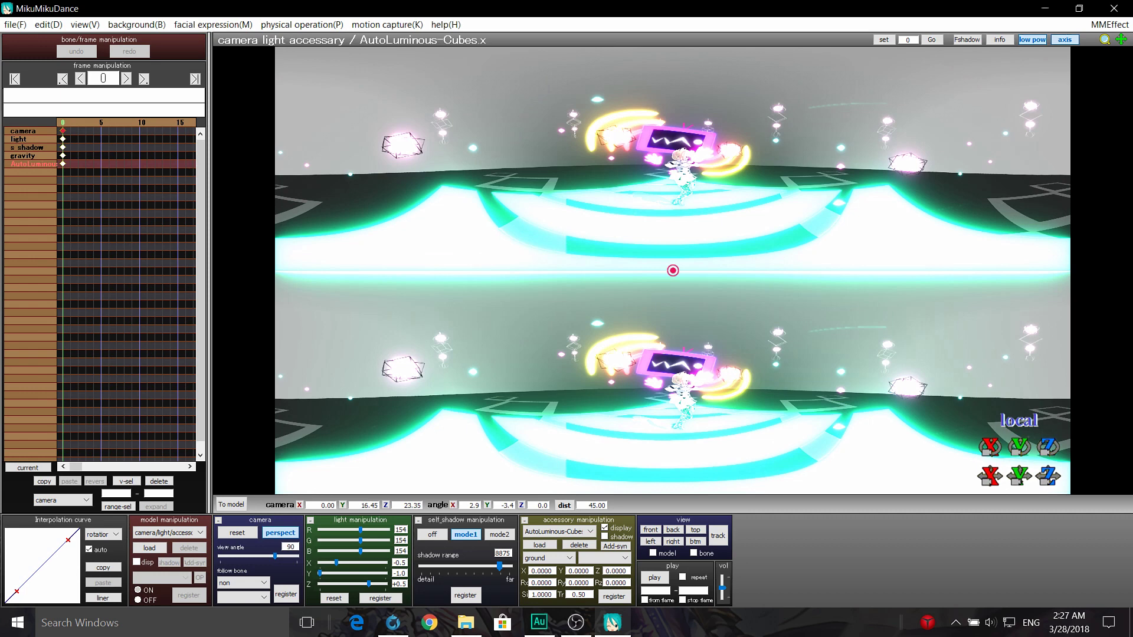
type("0.5")
key("Return")
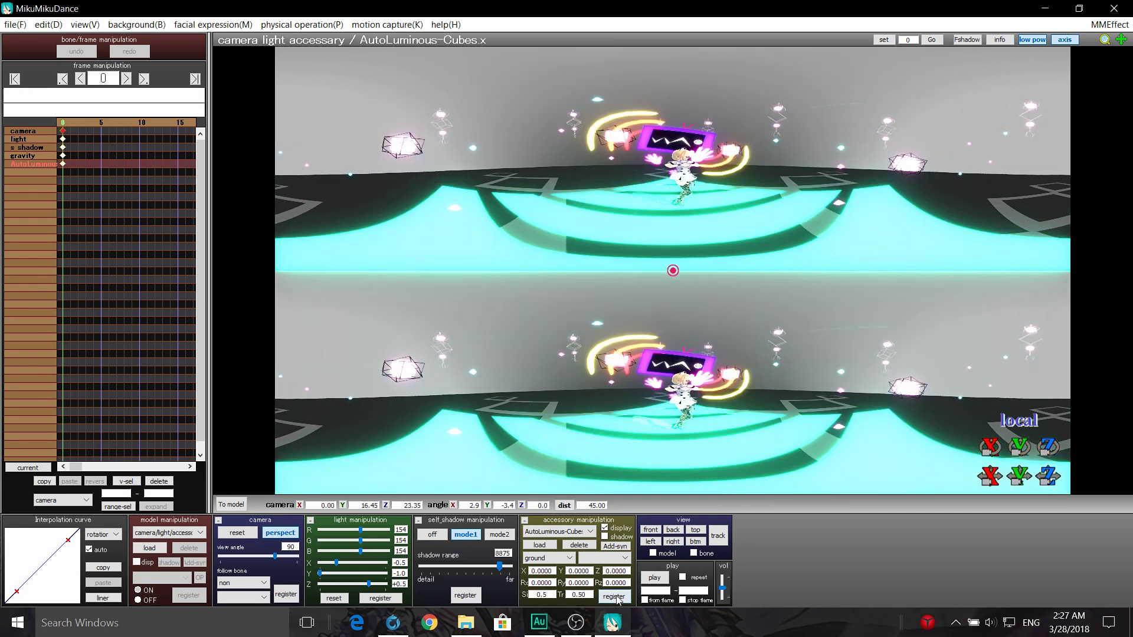
right_click_drag(496, 425, 452, 449)
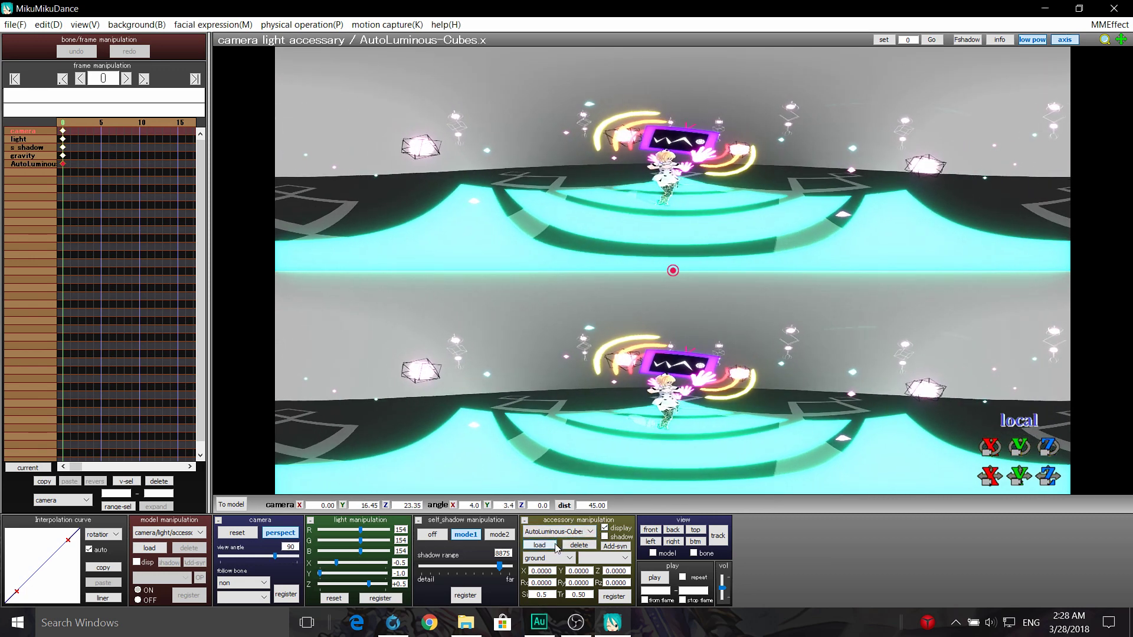
Load AutoLuminous.x as a second accessory, then reselect AutoLuminous-Cubes.x
left_click(556, 546)
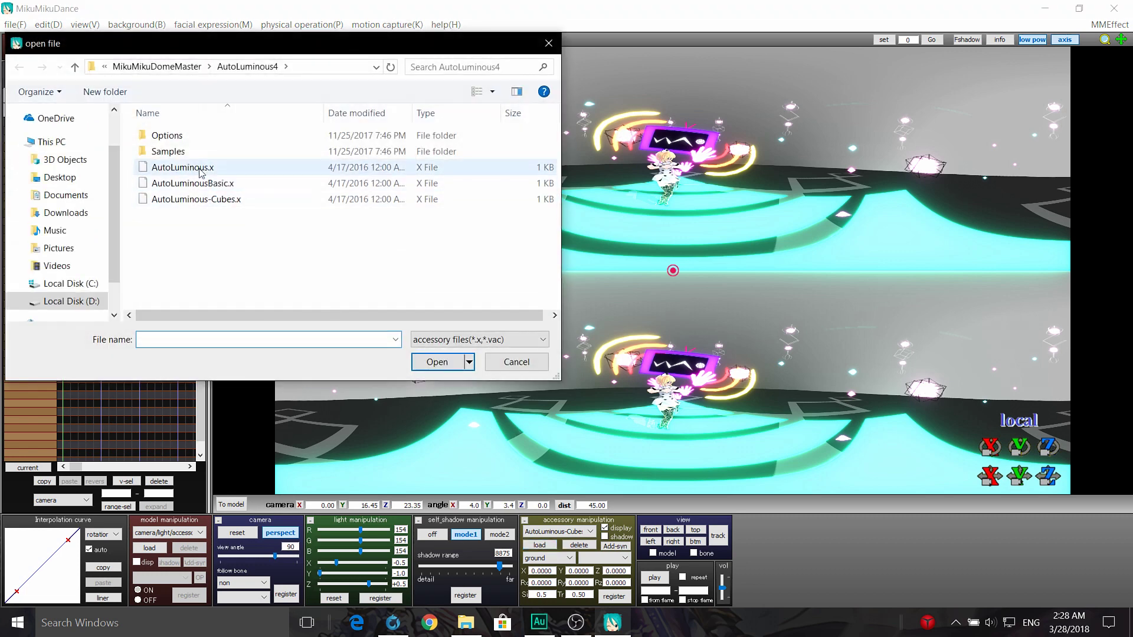
left_click(202, 170)
left_click(453, 372)
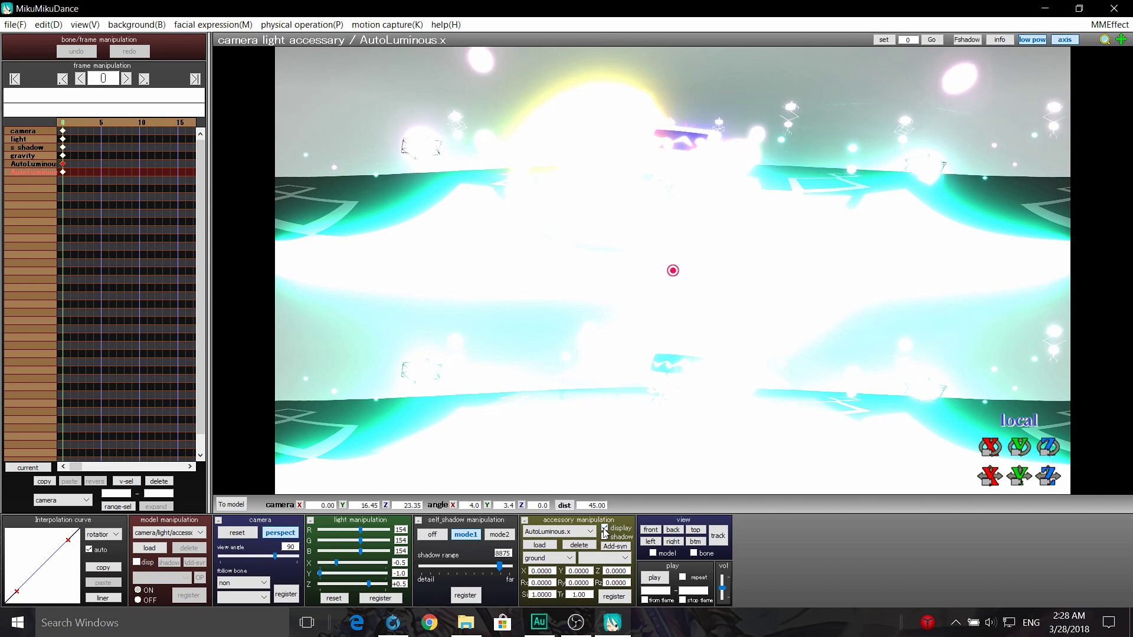
left_click(590, 533)
left_click(567, 542)
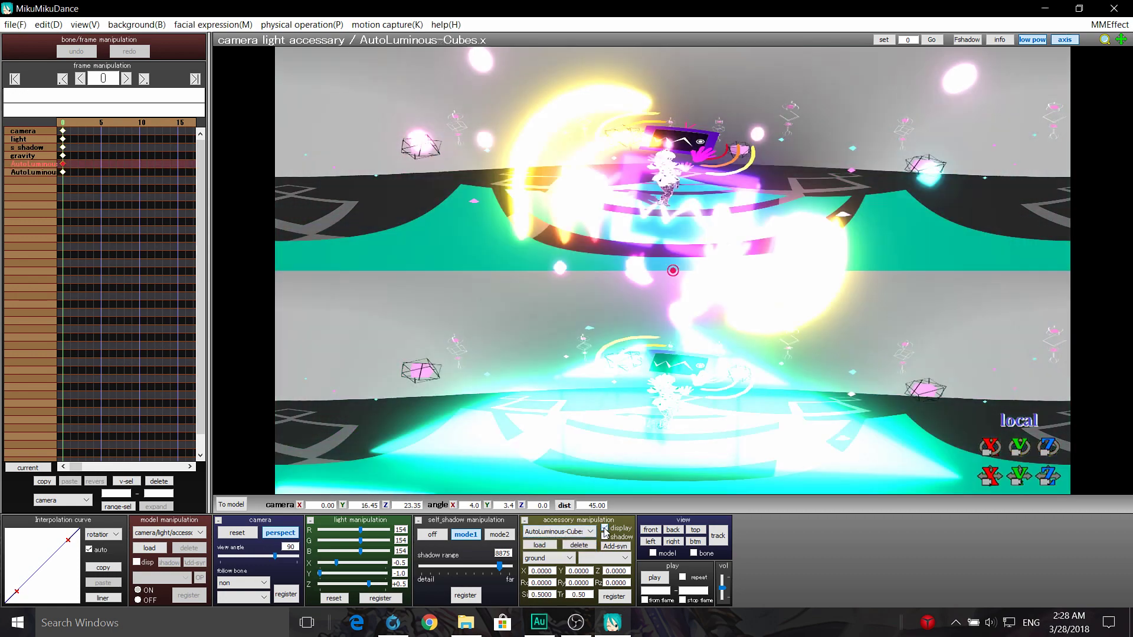
Orbit the 360 view to inspect the glow, keeping AutoLuminous-Cubes.x selected
mouse_move(622, 367)
right_mouse_down()
mouse_move(598, 359)
mouse_move(636, 361)
right_mouse_up()
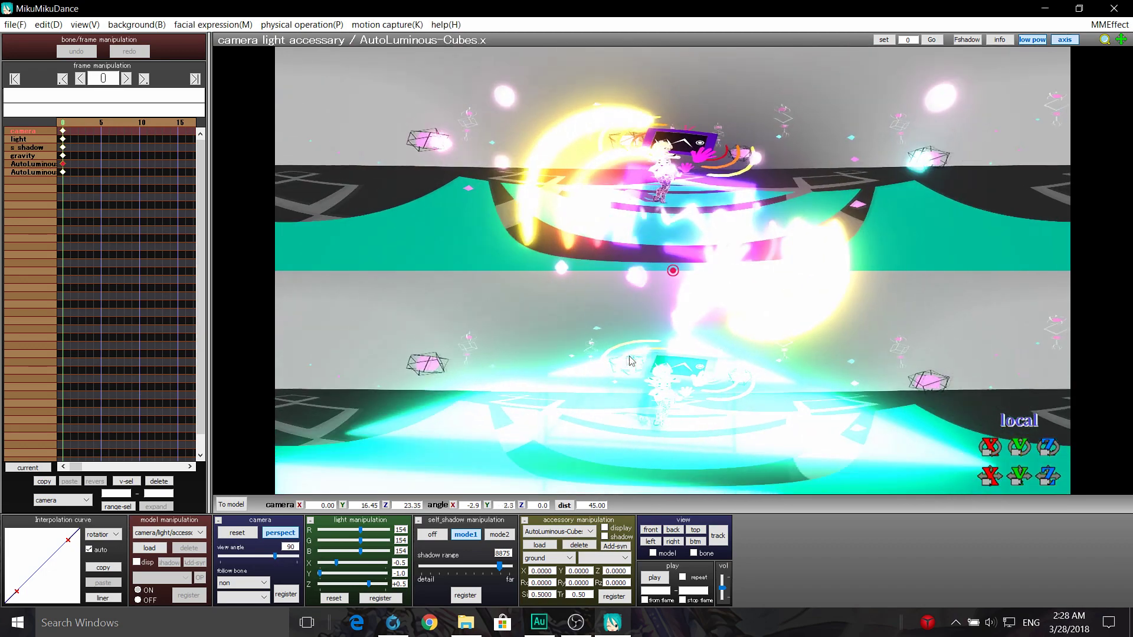
right_click_drag(636, 361, 620, 347)
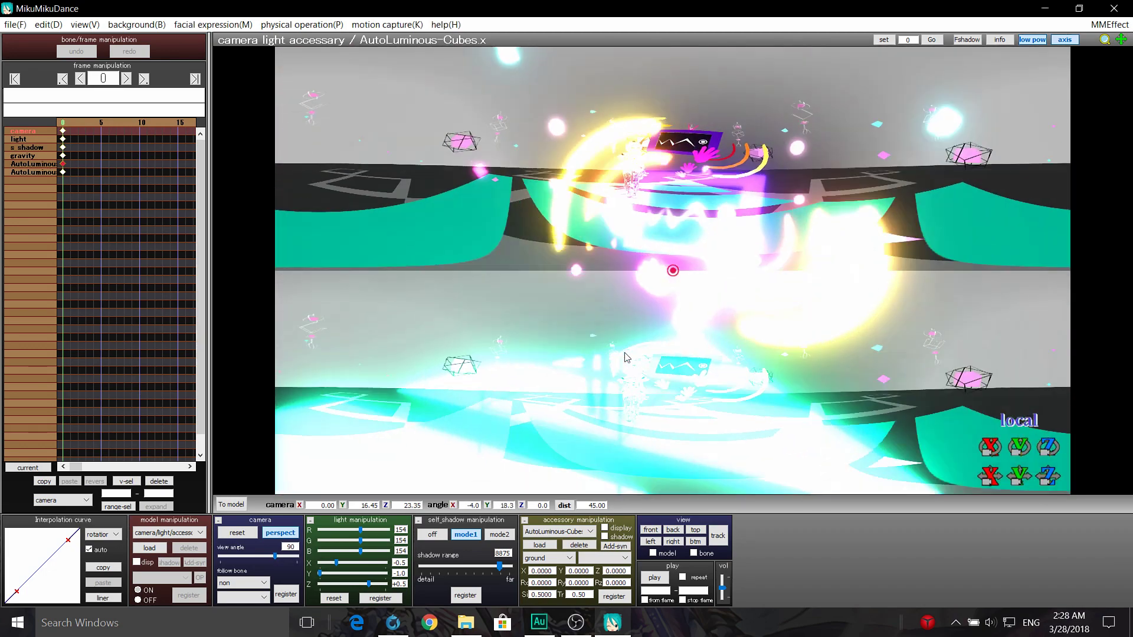
right_click_drag(625, 357, 628, 368)
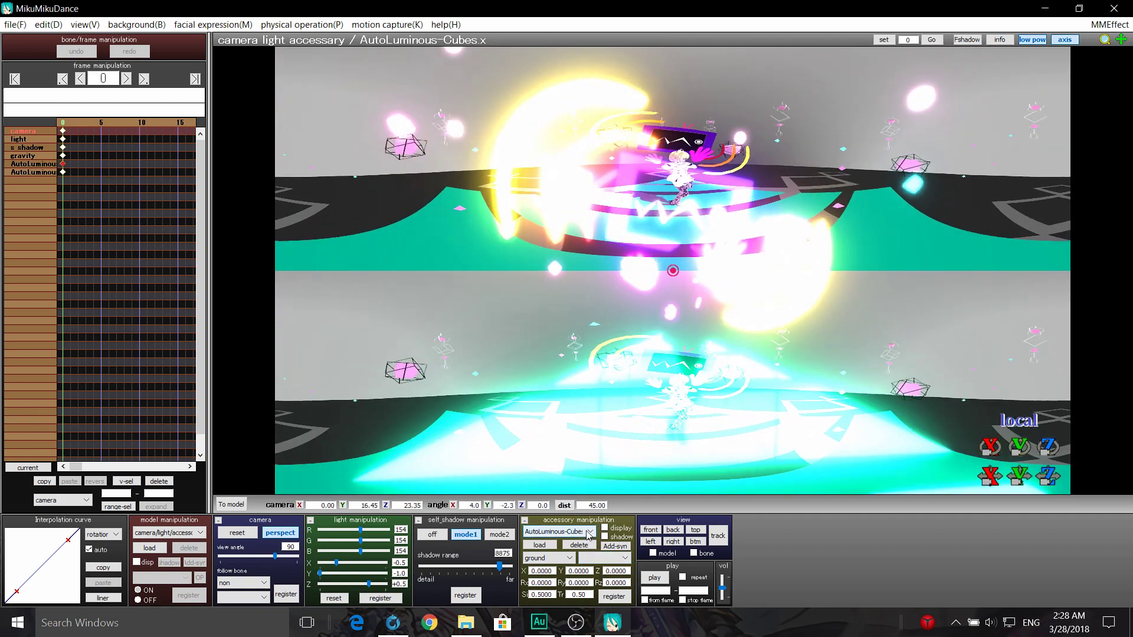
left_click(588, 533)
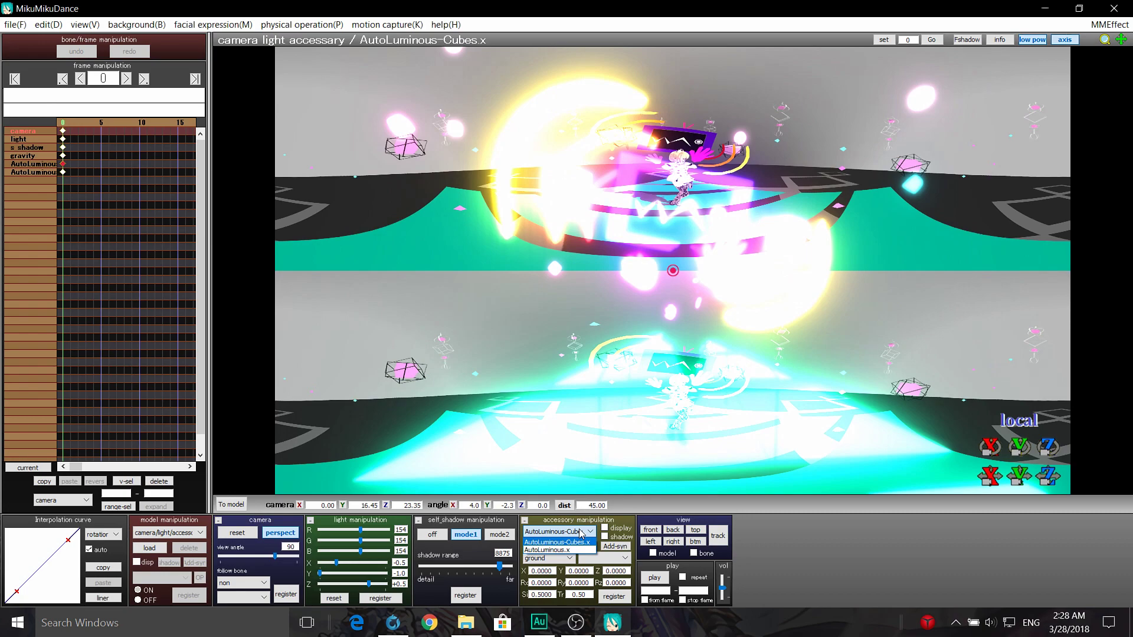
left_click(583, 542)
right_click_drag(721, 369, 709, 381)
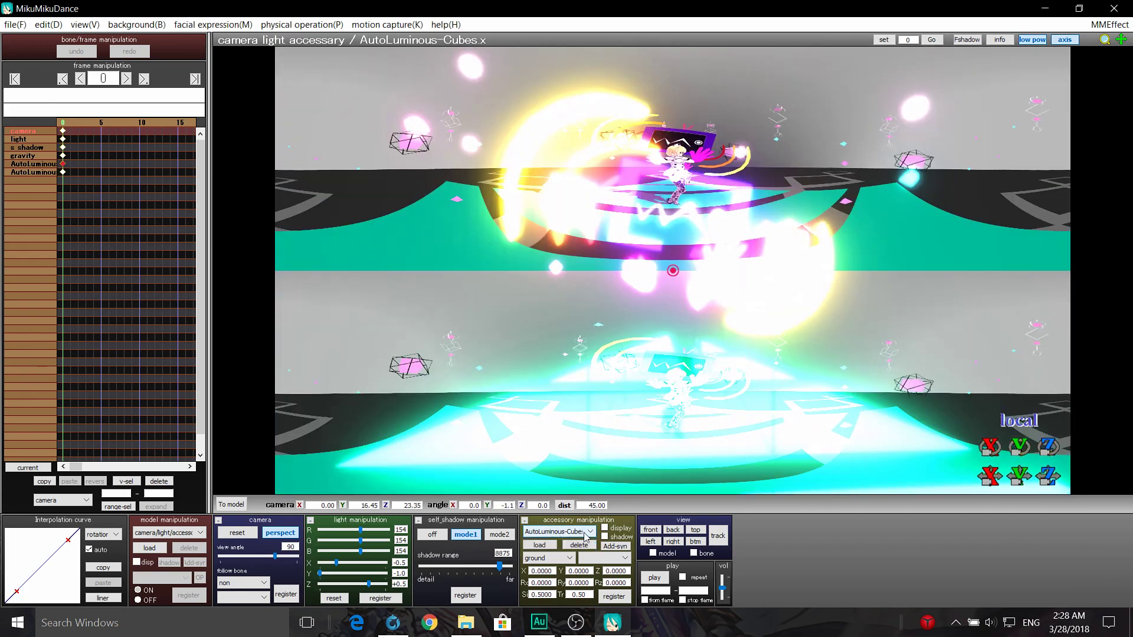
Select the AutoLuminous.x accessory and delete it, confirming the removal
left_click(588, 533)
left_click(567, 550)
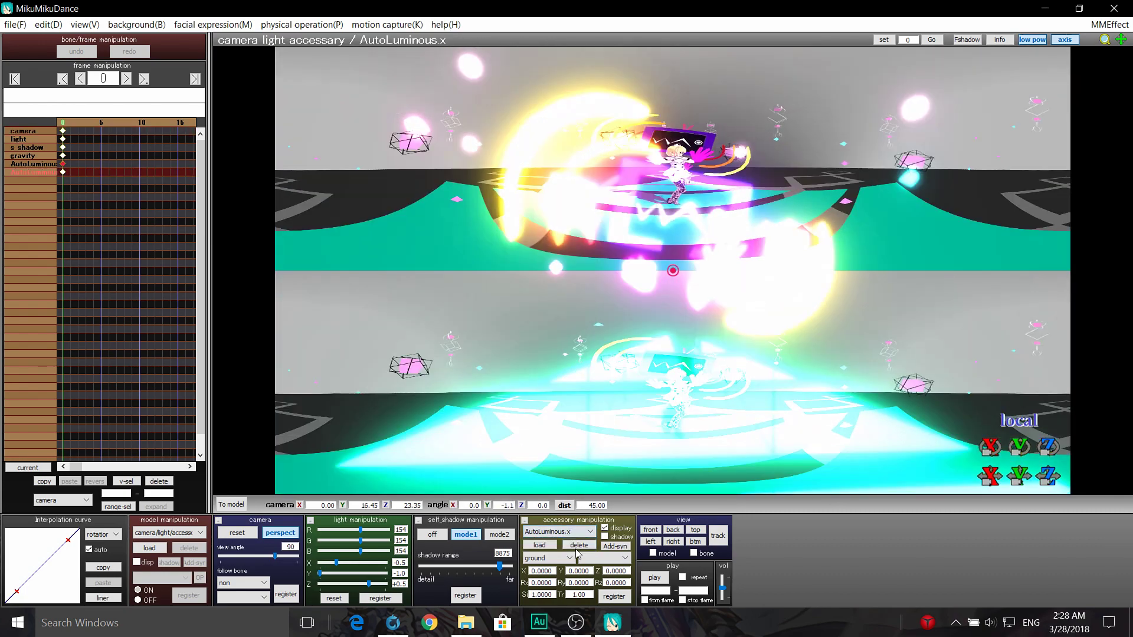
left_click(554, 375)
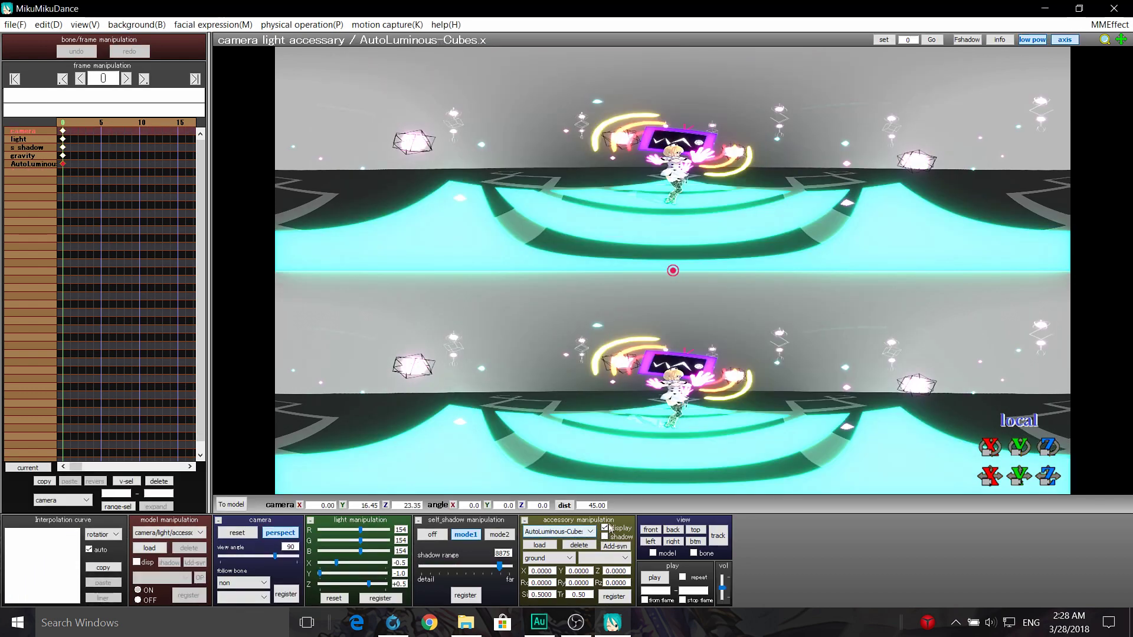
Toggle the AutoLuminous-Cubes accessory display off and back on
left_click(605, 528)
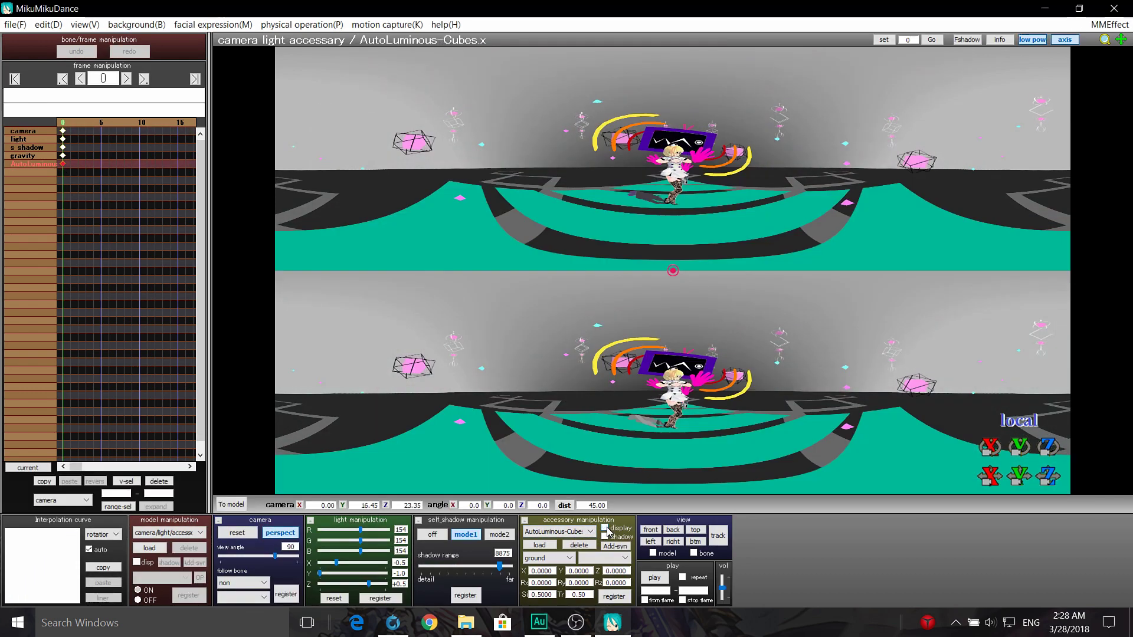
left_click(606, 529)
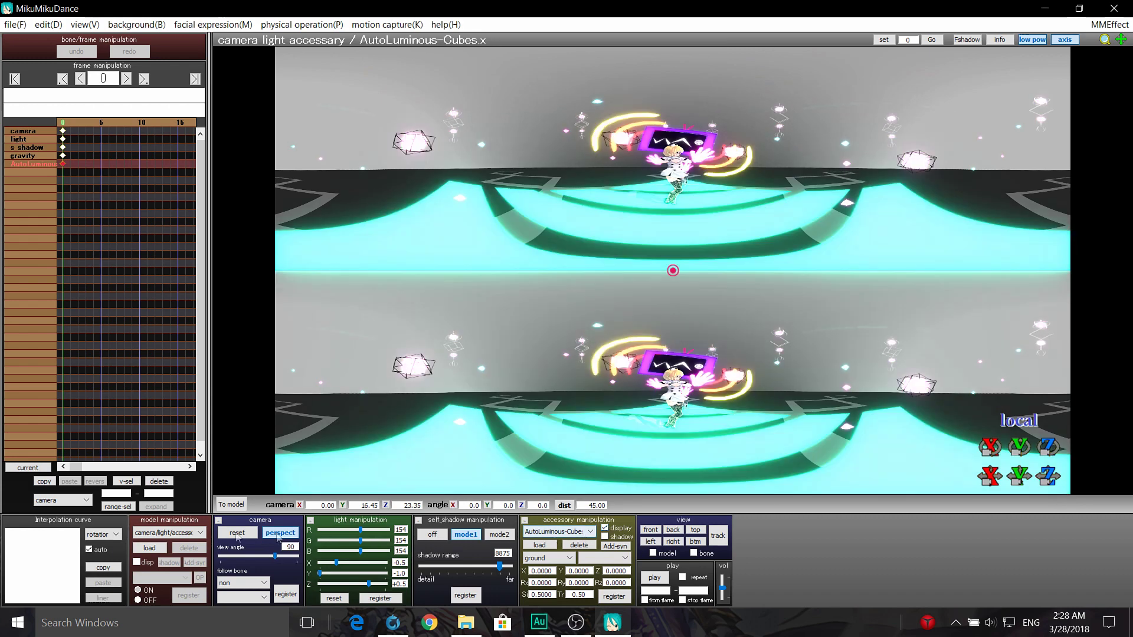
left_click(186, 534)
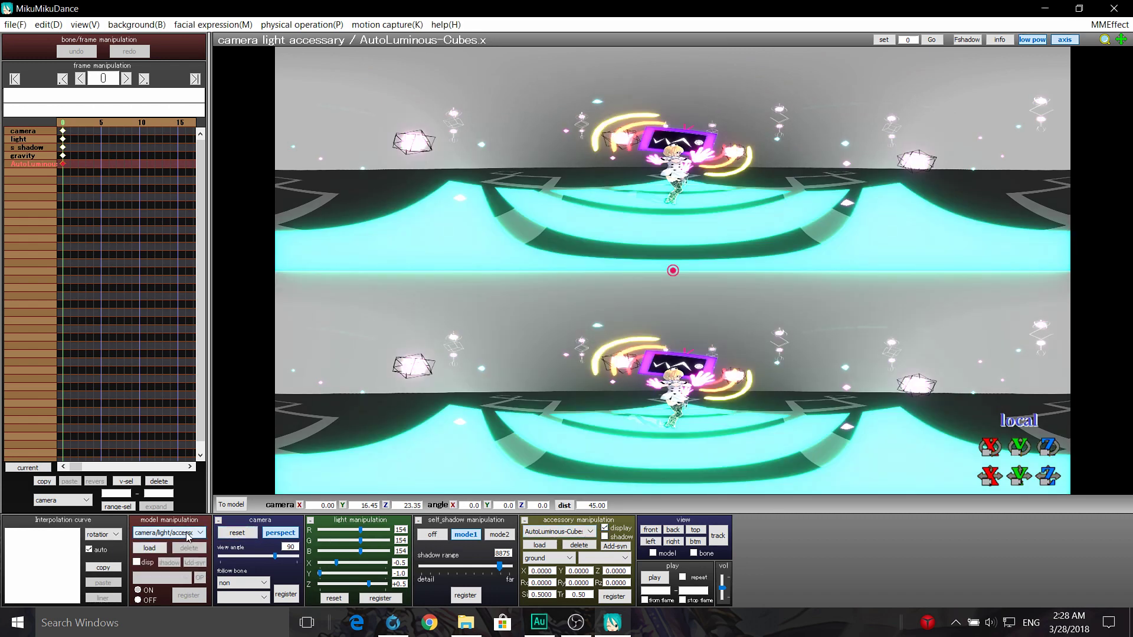
left_click(652, 581)
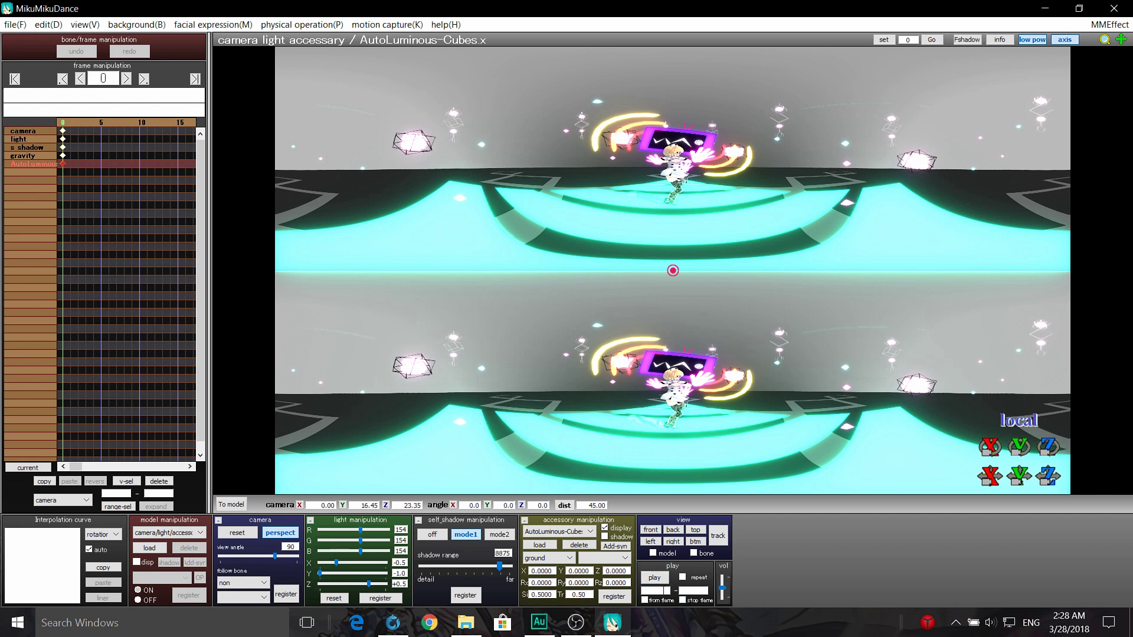
type("500")
Preview and stop the animation, then start File > render to AVI file
left_click(654, 577)
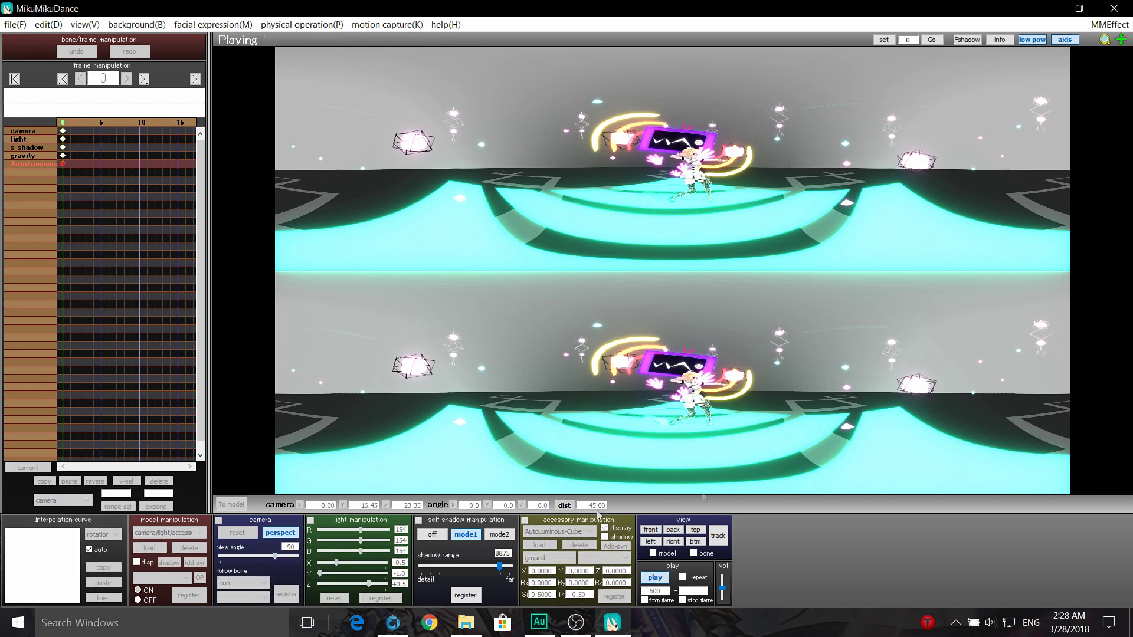
left_click(655, 579)
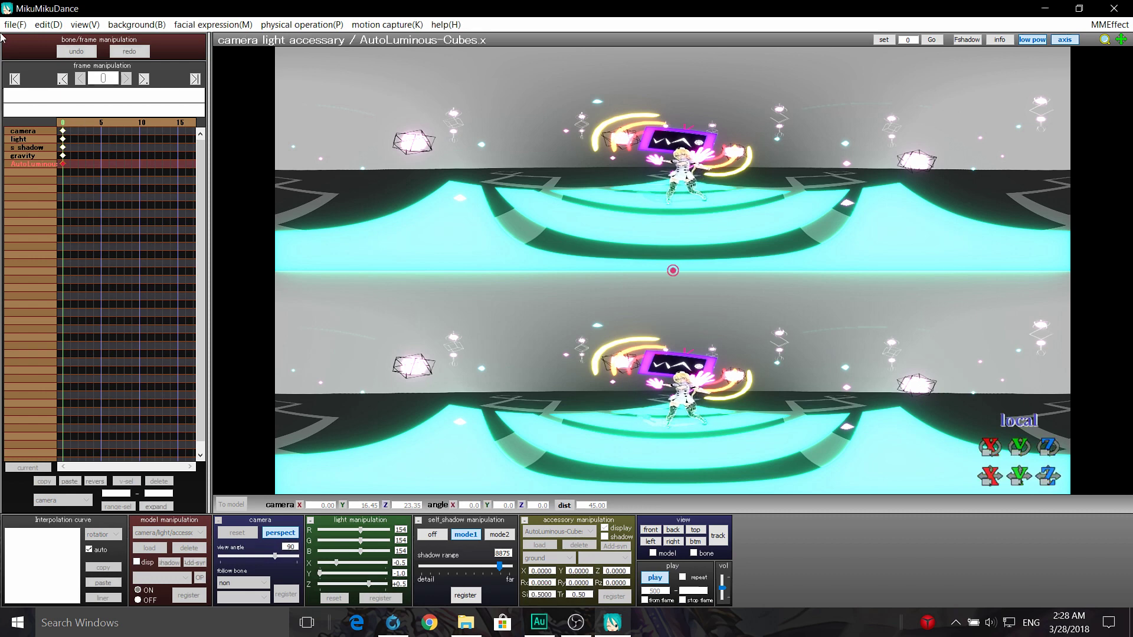
left_click(15, 23)
left_click(62, 100)
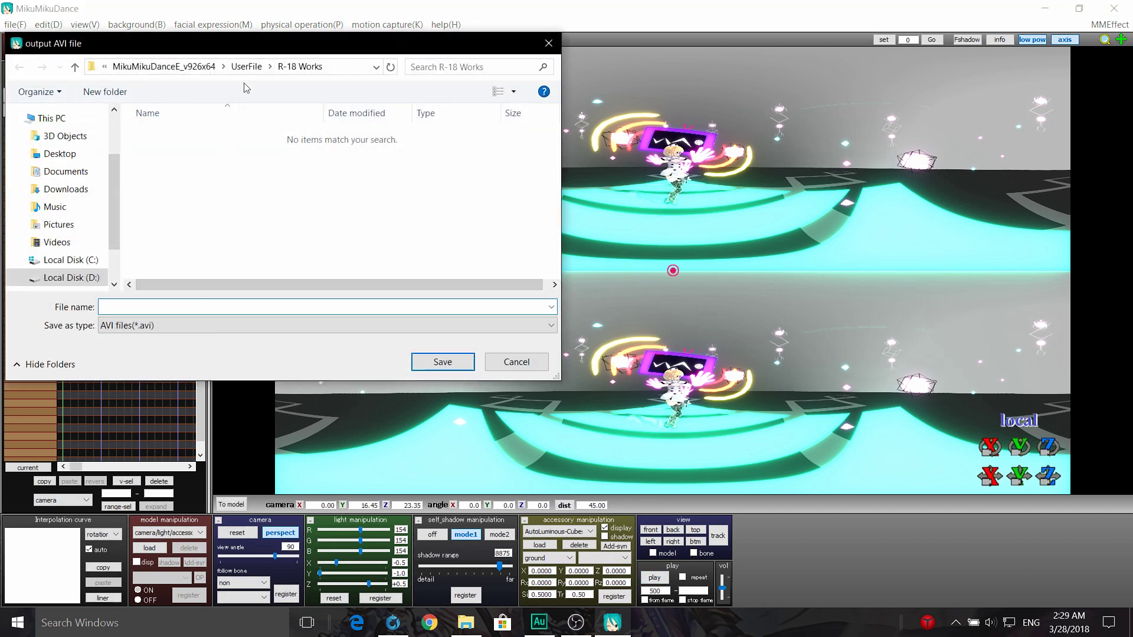
Save the AVI output under the entered file name in the Videos folder
left_click(246, 66)
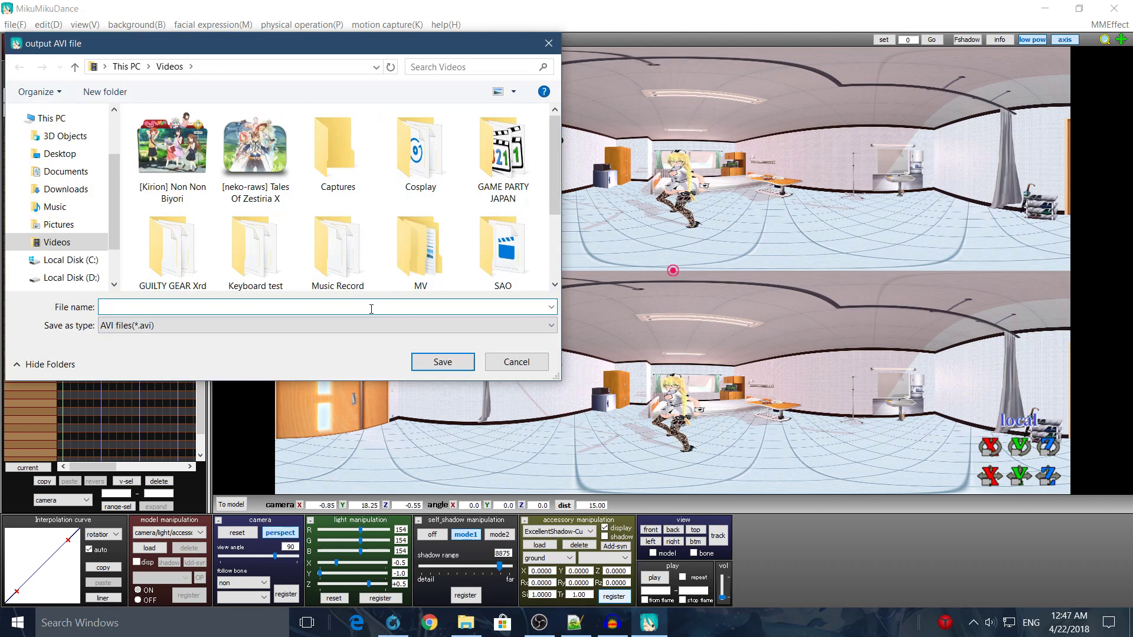
type("LOL GOT KICKED")
left_click(421, 361)
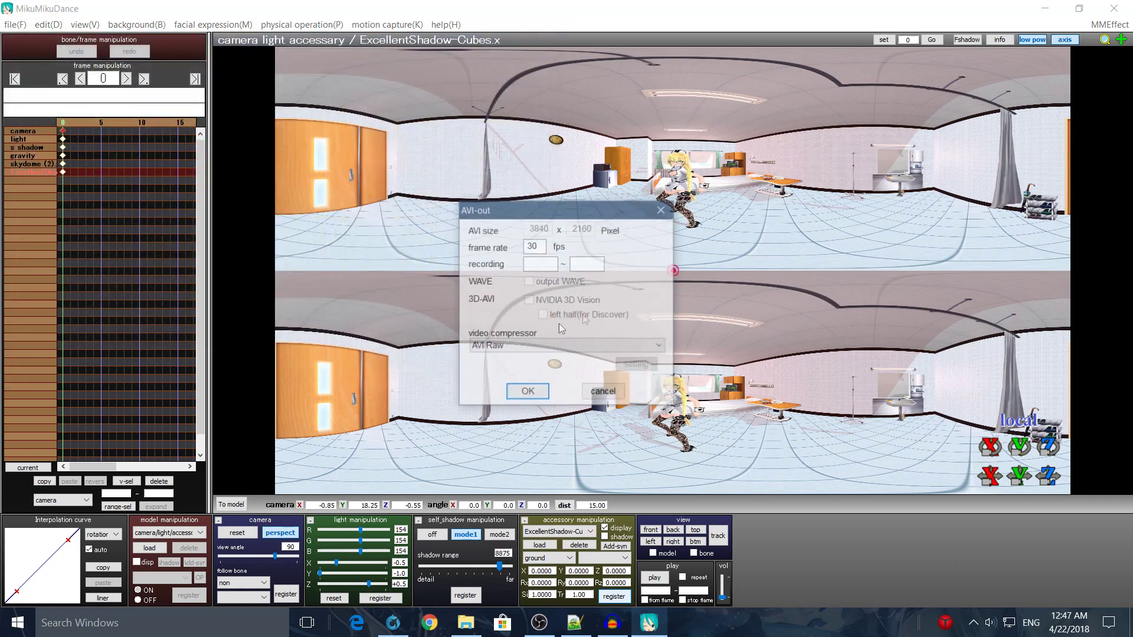
Edit the frame rate 30 and recording range 0 to 26, then cancel the AVI output
double_click(540, 247)
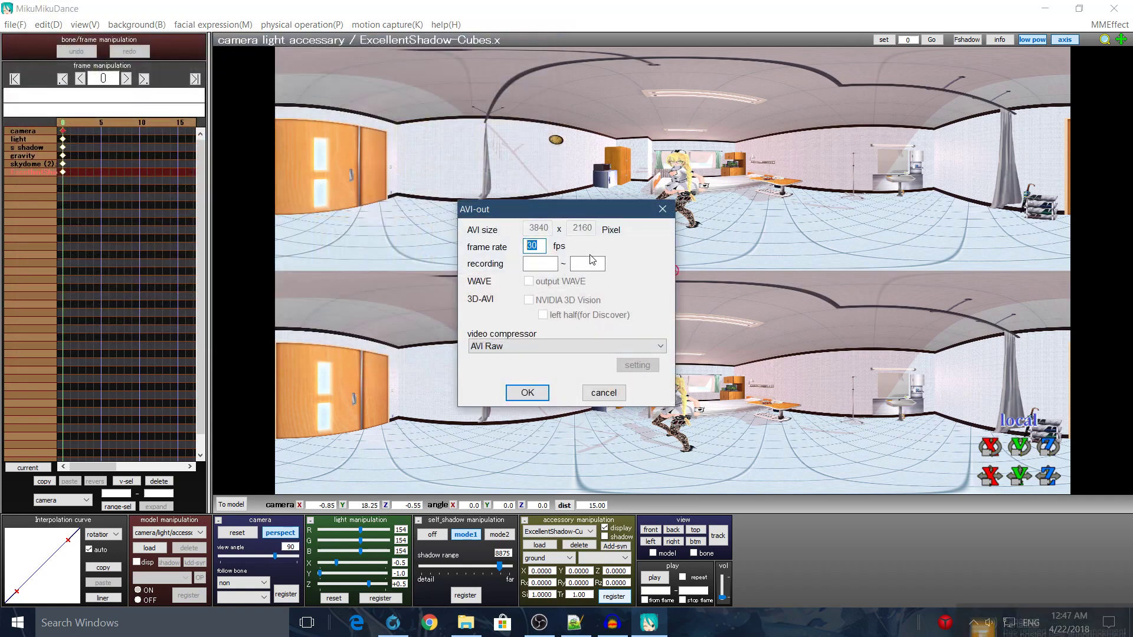
left_click(553, 263)
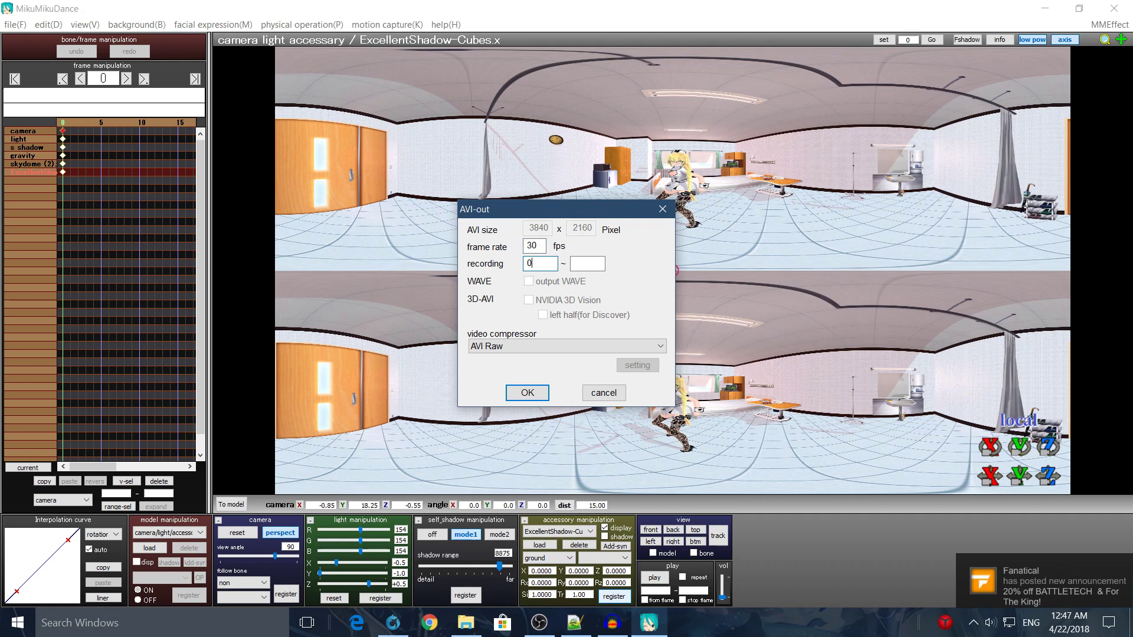
left_click(585, 263)
type("26")
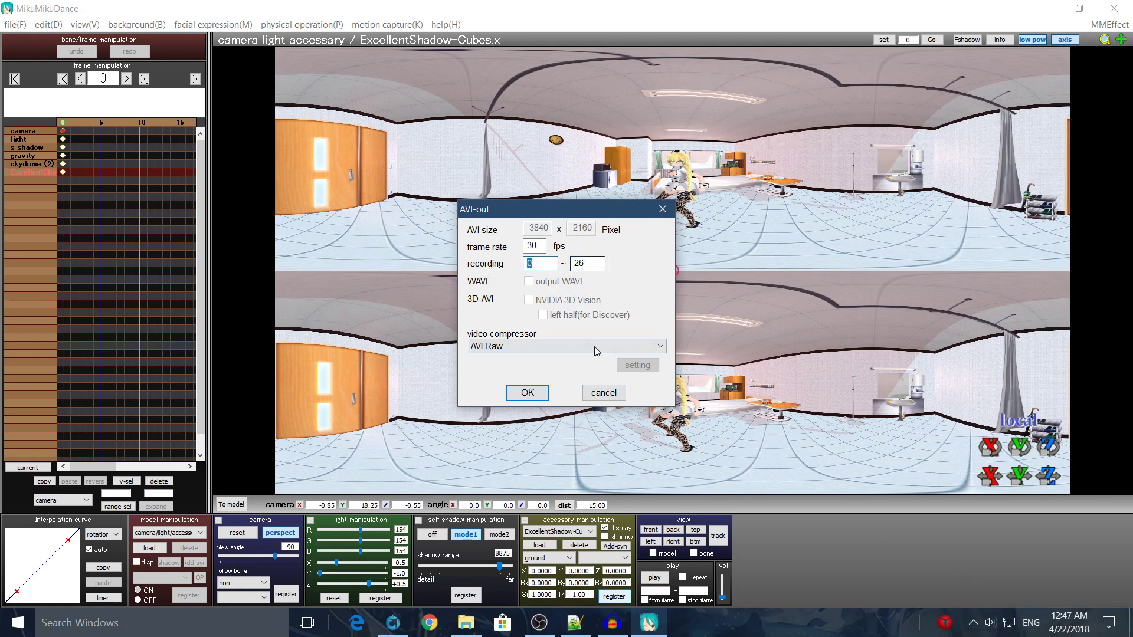
left_click(604, 392)
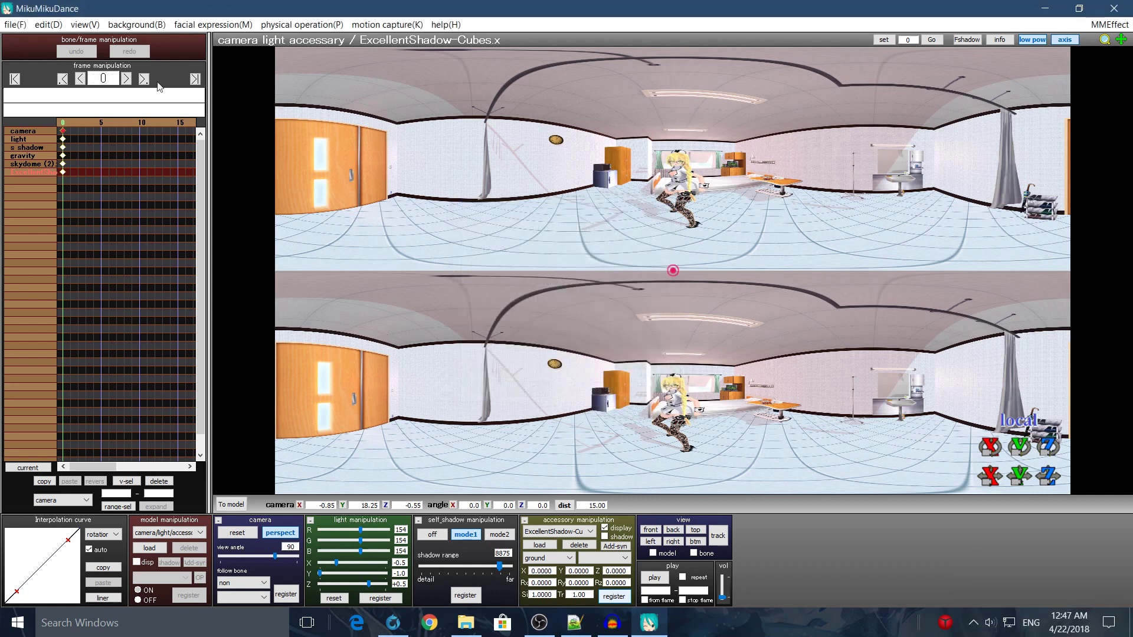
Jump to the last frame and save a new AVI render file name
left_click(194, 80)
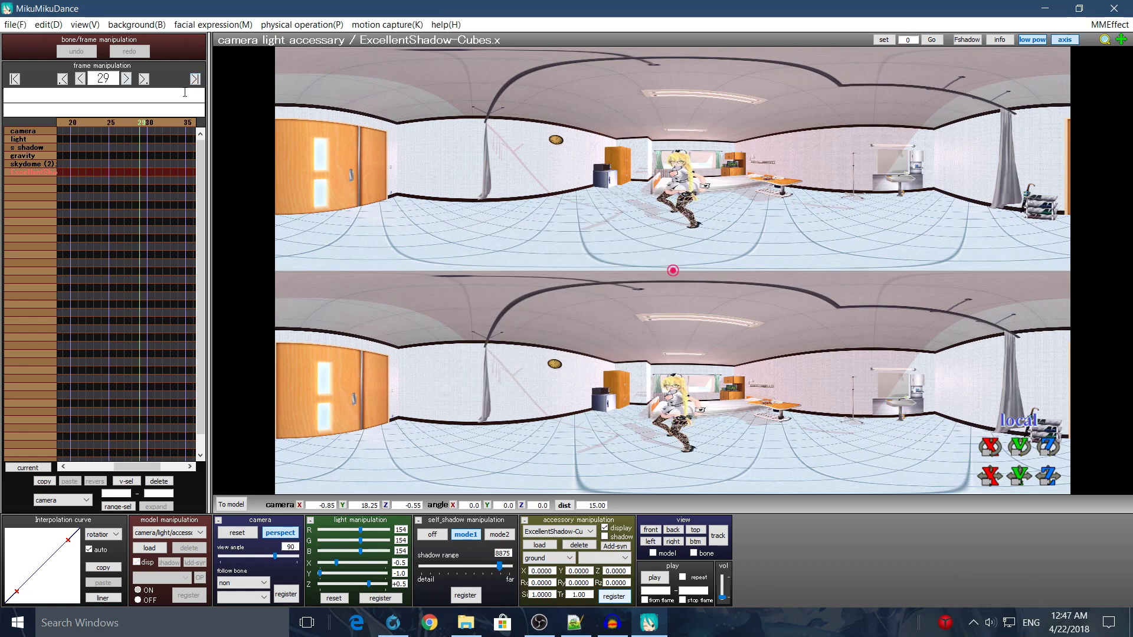
left_click(7, 24)
left_click(45, 102)
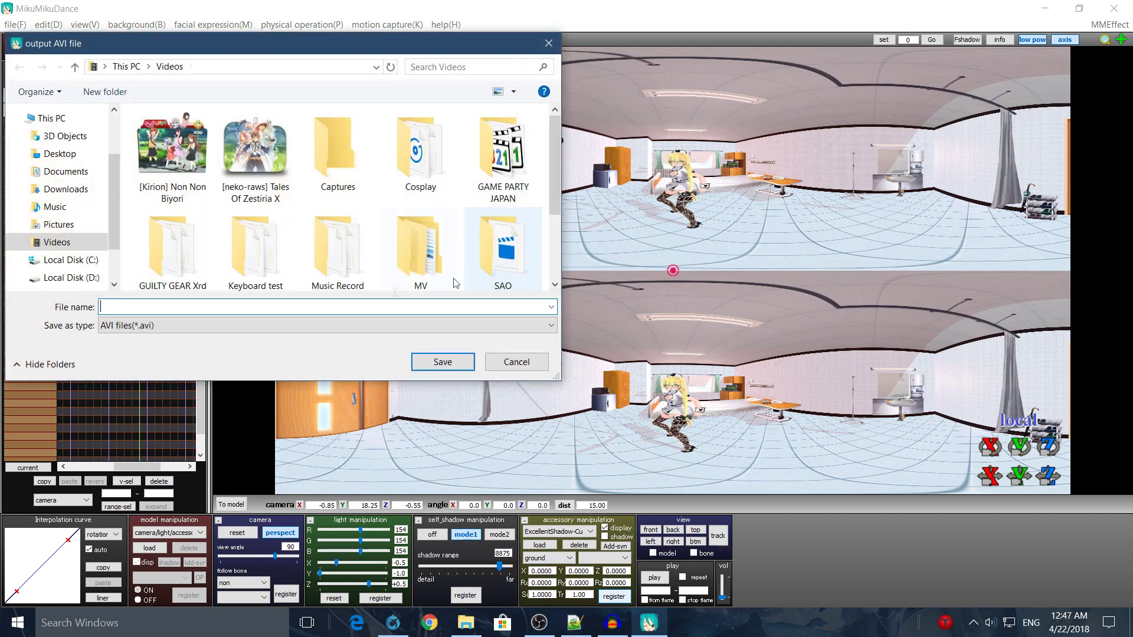
type("LOL")
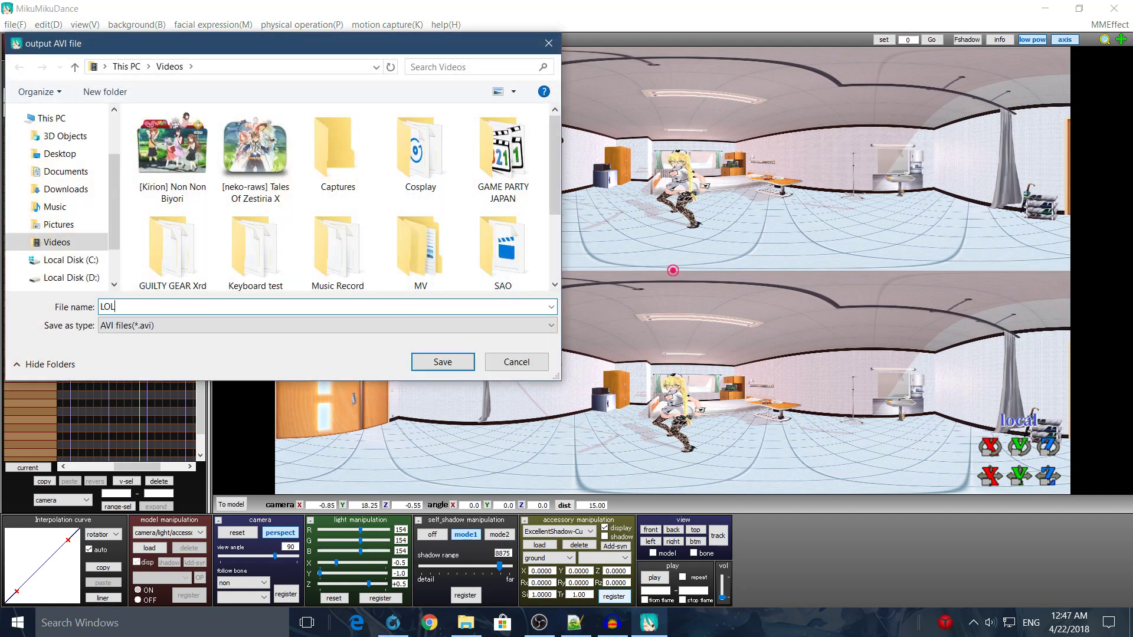
left_click(433, 360)
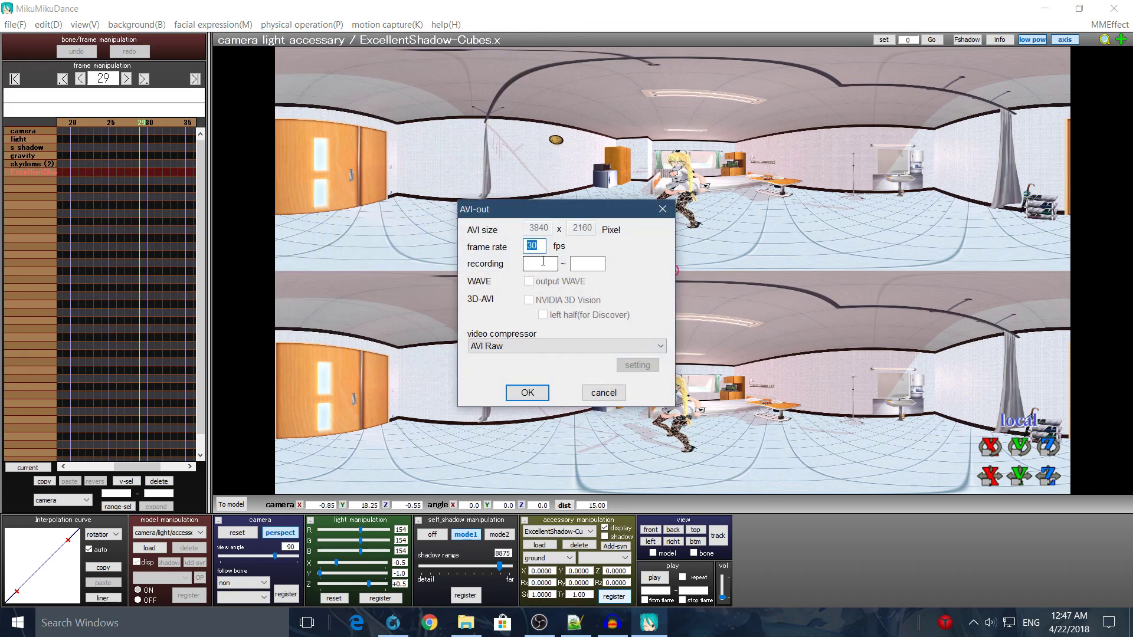
type("60")
Set 60 fps, recording range 0 to 29, and the UtVideo YUV422 BT.709 DMO compressor
left_click(536, 263)
left_click(583, 263)
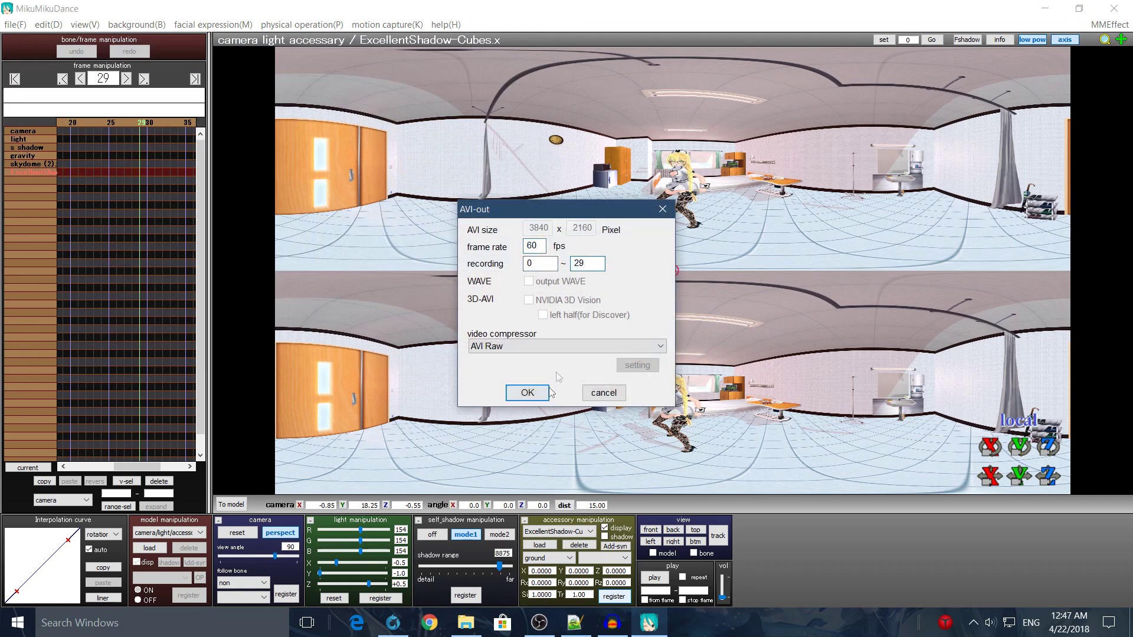
left_click(571, 348)
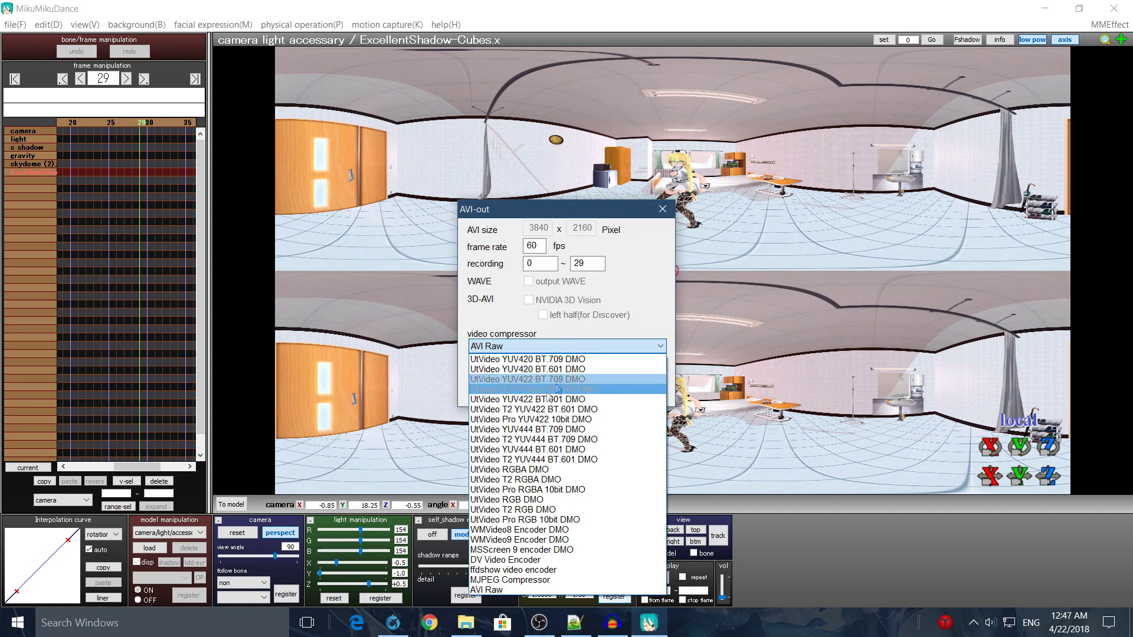
left_click(561, 380)
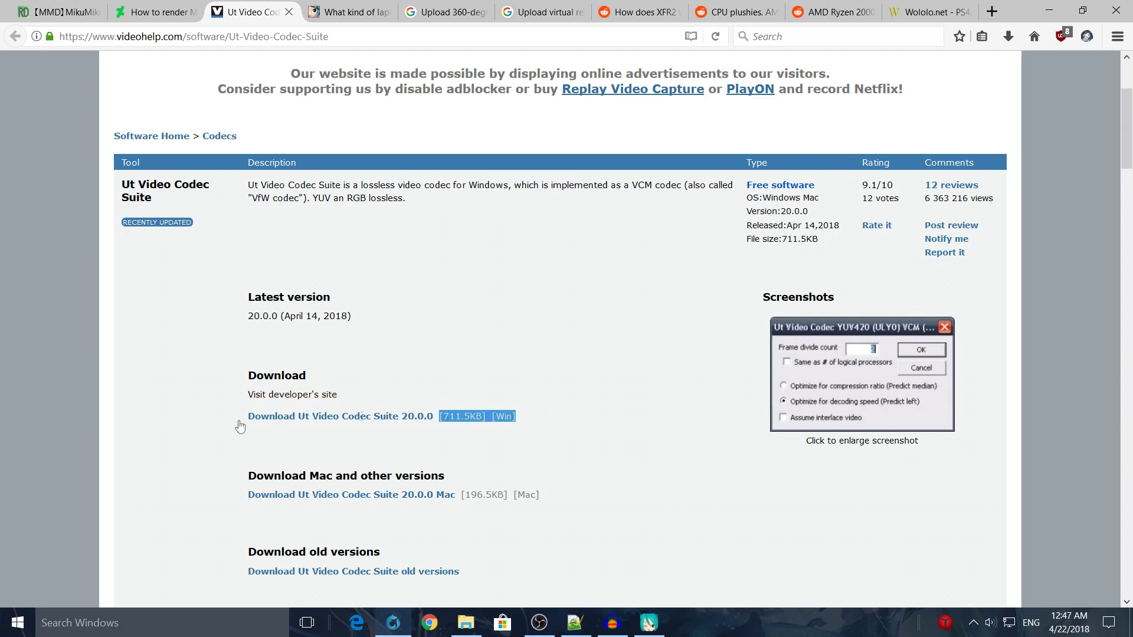
Highlight the Ut Video Win download line on videohelp.com, then return to MikuMikuDance's compressor list
left_click_drag(549, 416, 224, 419)
left_click(590, 390)
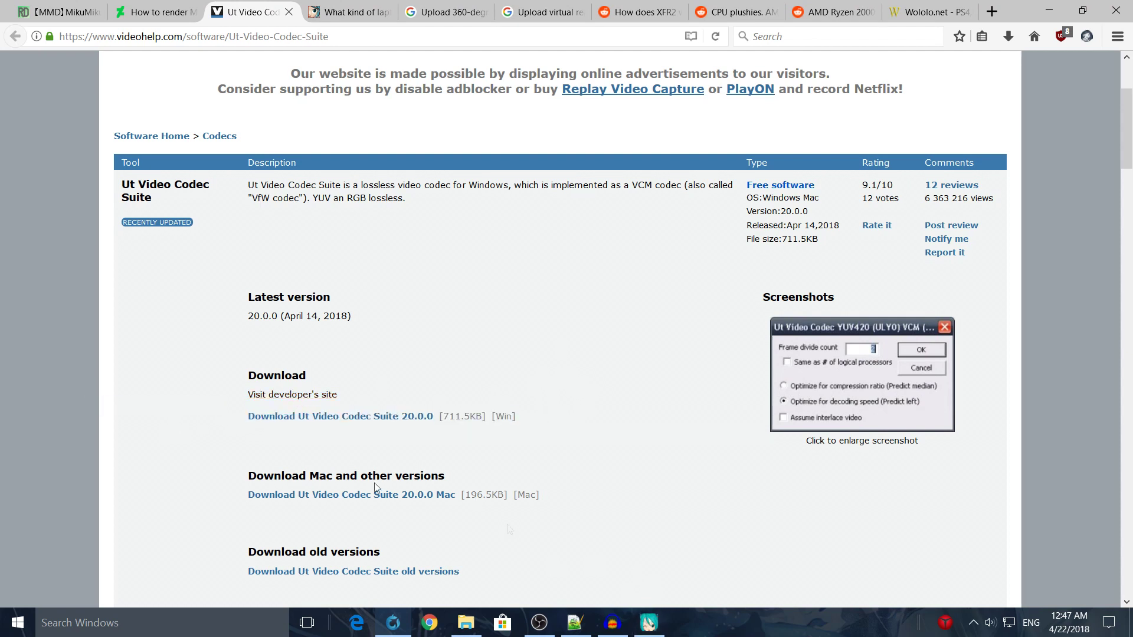
left_click(649, 622)
left_click(560, 345)
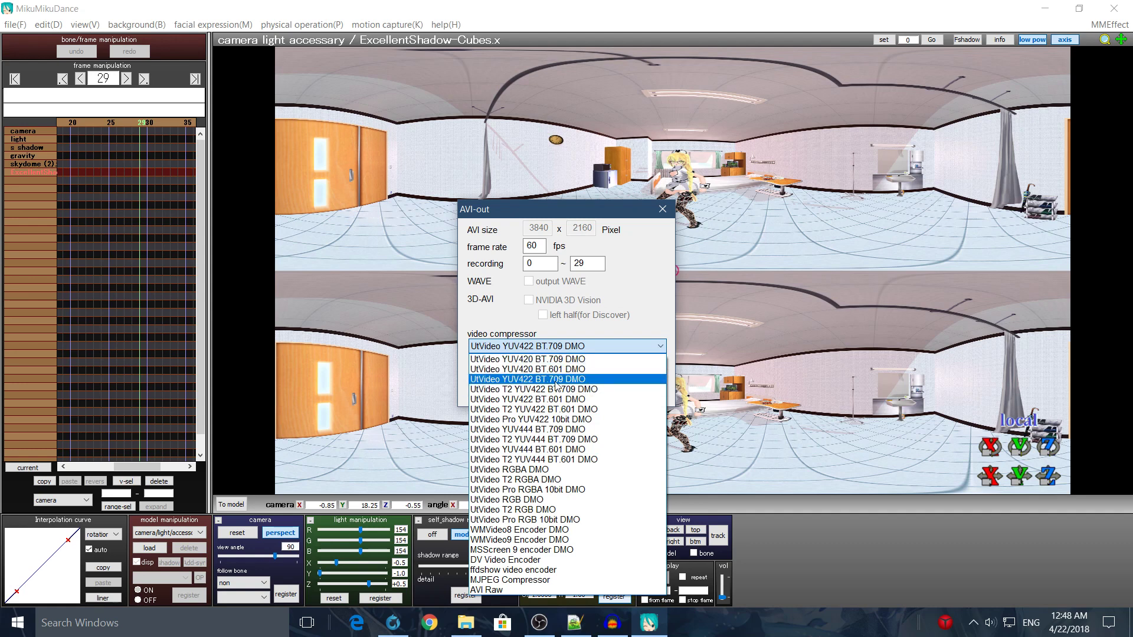
Pick UtVideo YUV422 BT.709 DMO in the compressor dropdown, reopening it to reselect it
left_click(555, 383)
left_click(558, 348)
left_click(556, 382)
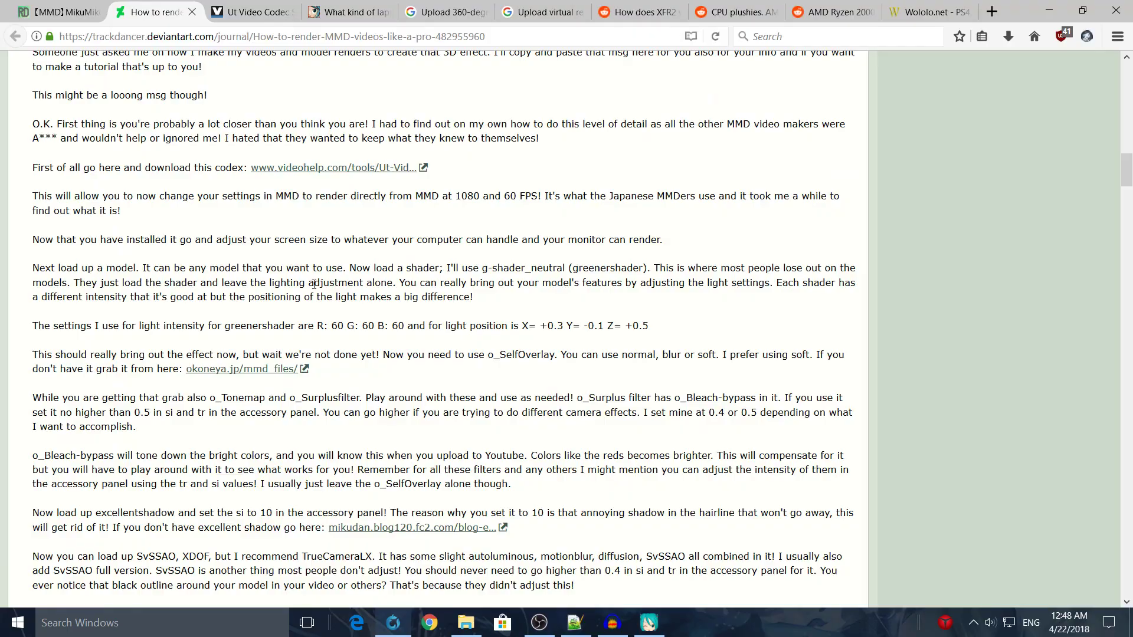
scroll(455, 445, "up", 5)
scroll(456, 445, "up", 5)
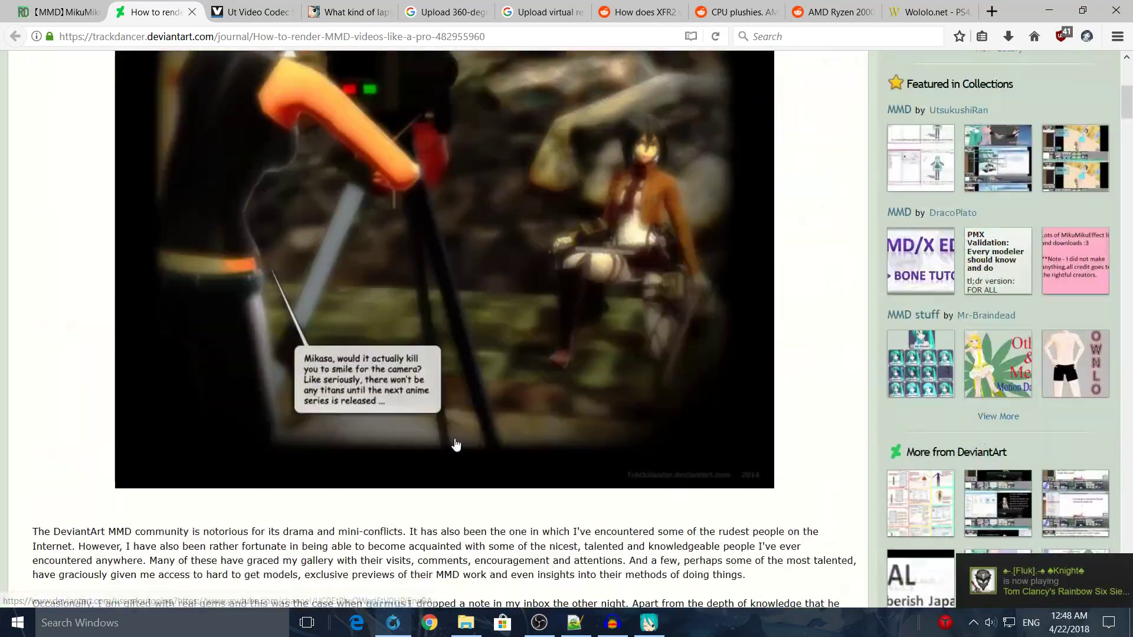
scroll(456, 445, "up", 5)
scroll(455, 445, "down", 5)
scroll(456, 445, "down", 2)
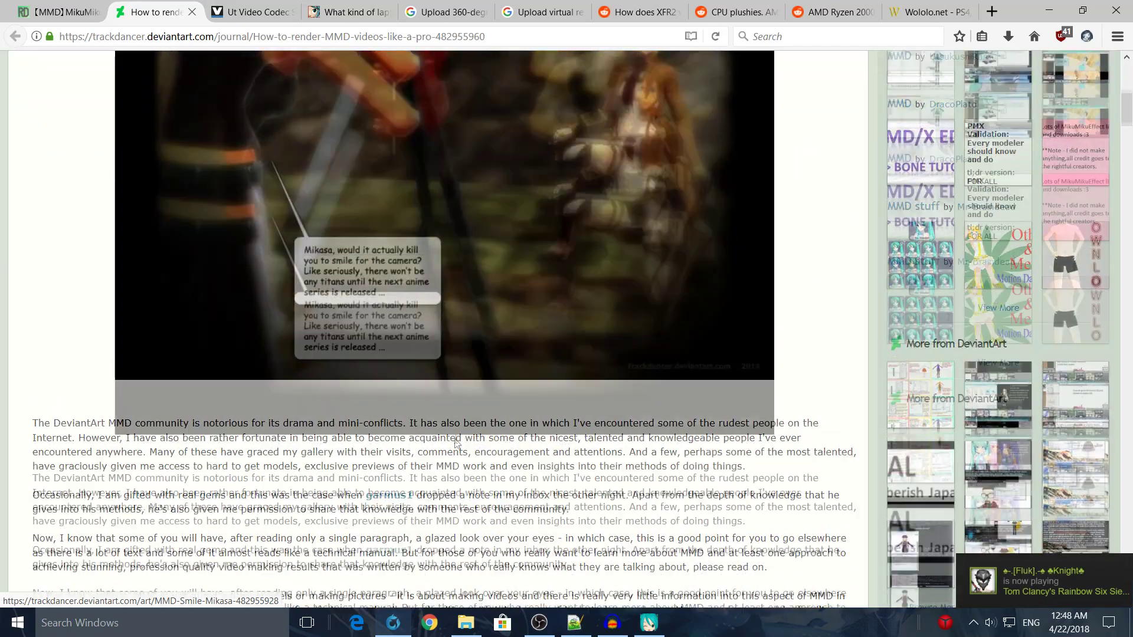
scroll(456, 443, "up", 5)
scroll(590, 592, "down", 15)
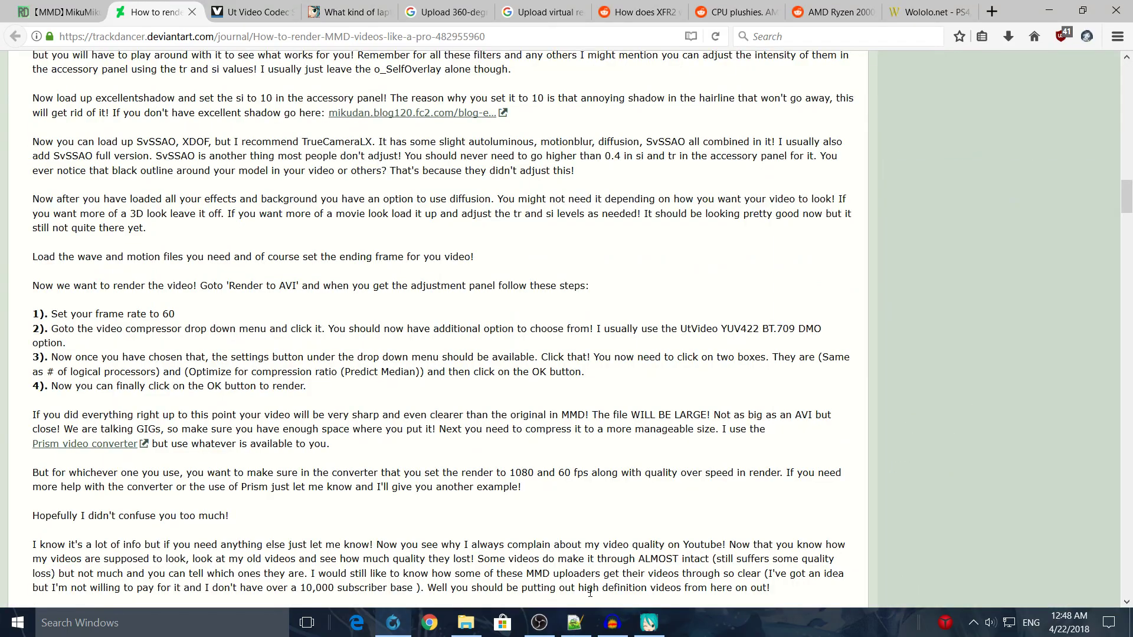
scroll(589, 593, "down", 5)
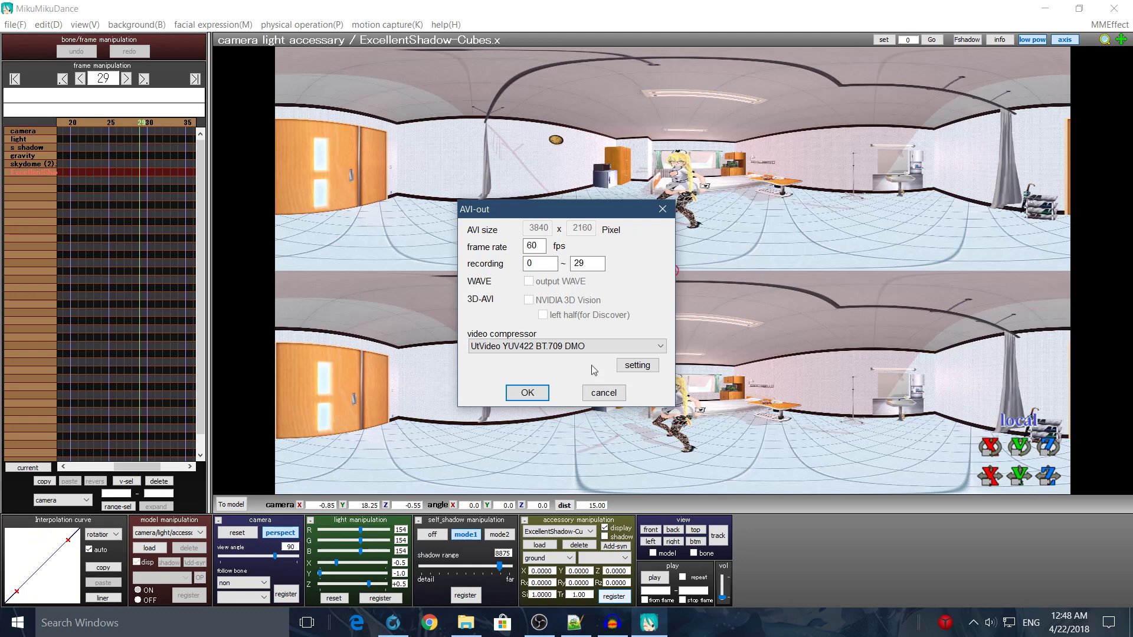
Keep UtVideo YUV422 BT.709 DMO as the compressor and set its prediction to Predict Median
left_click(633, 347)
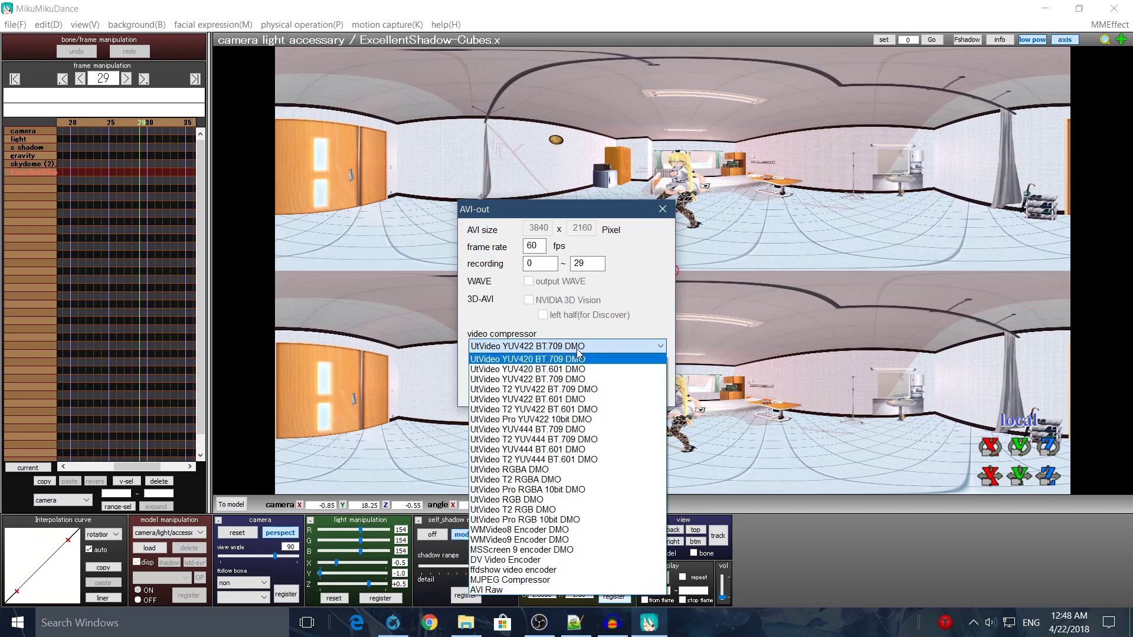
left_click(580, 348)
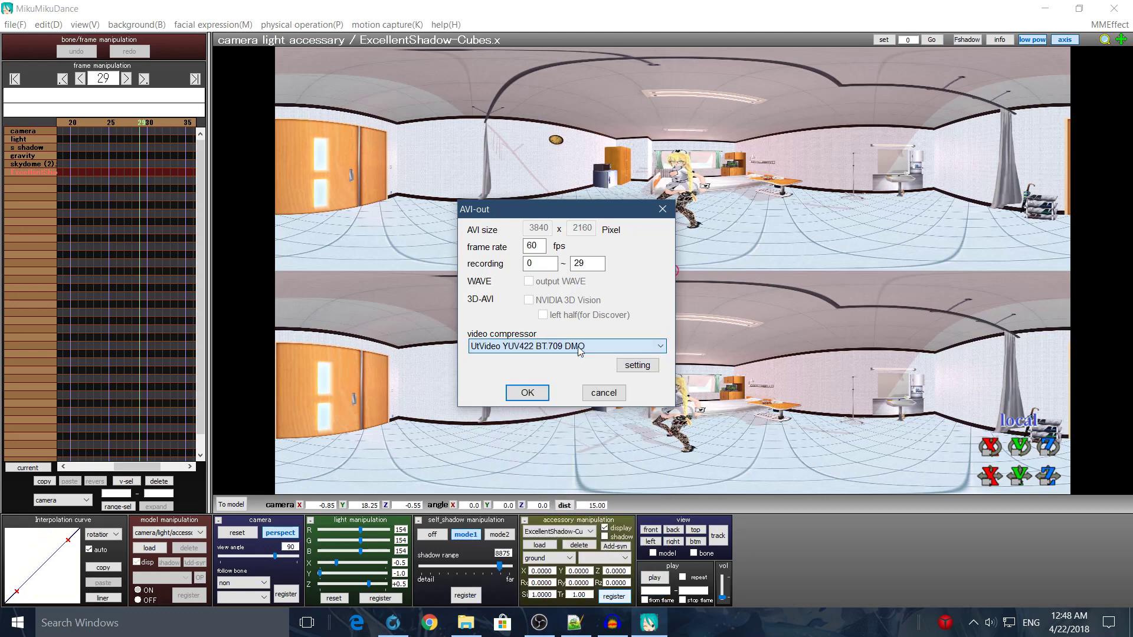
left_click(645, 367)
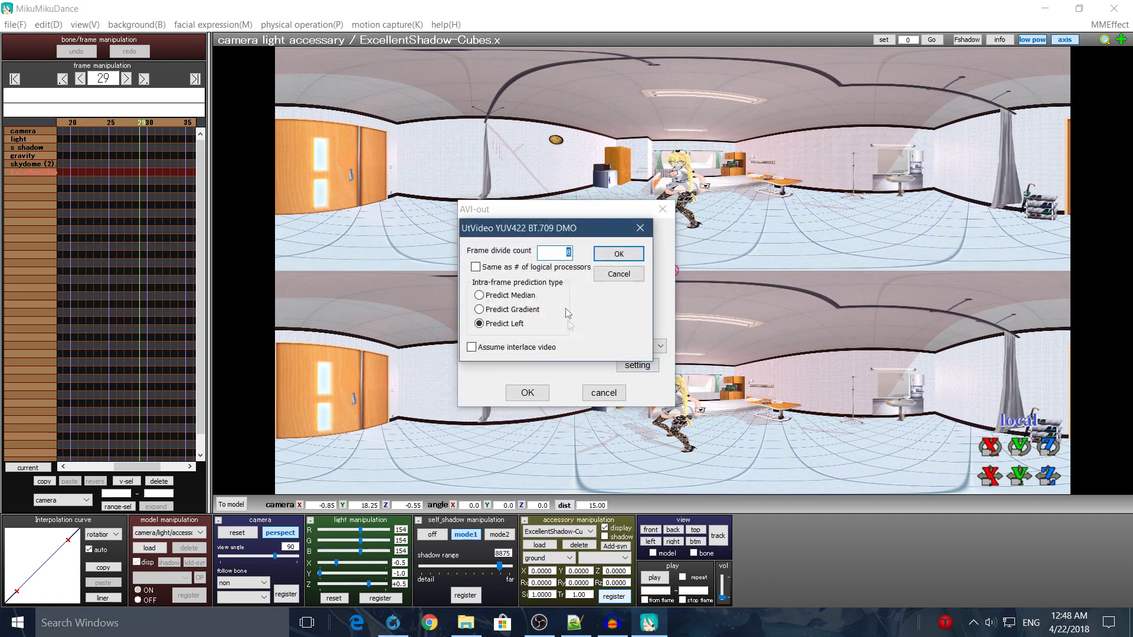
left_click(518, 296)
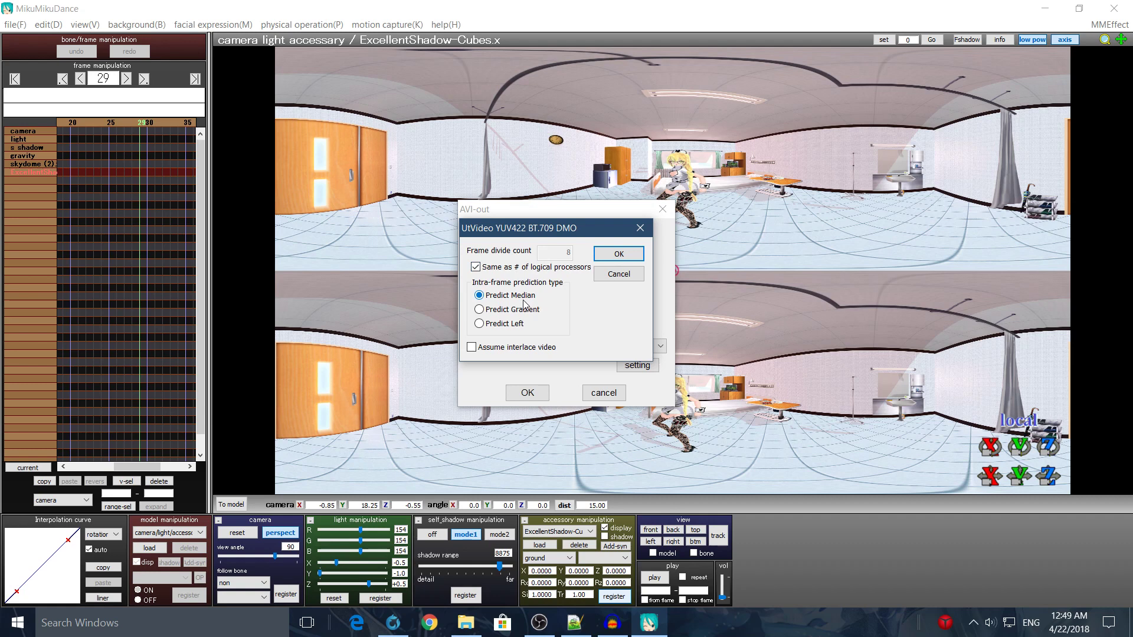
left_click(631, 255)
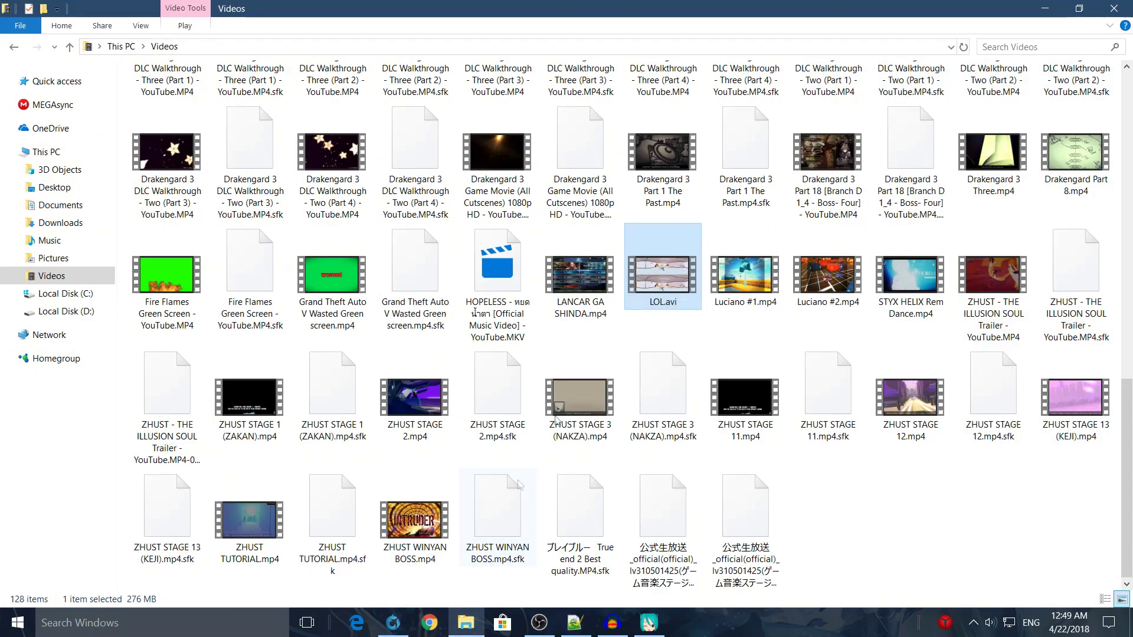
left_click(466, 624)
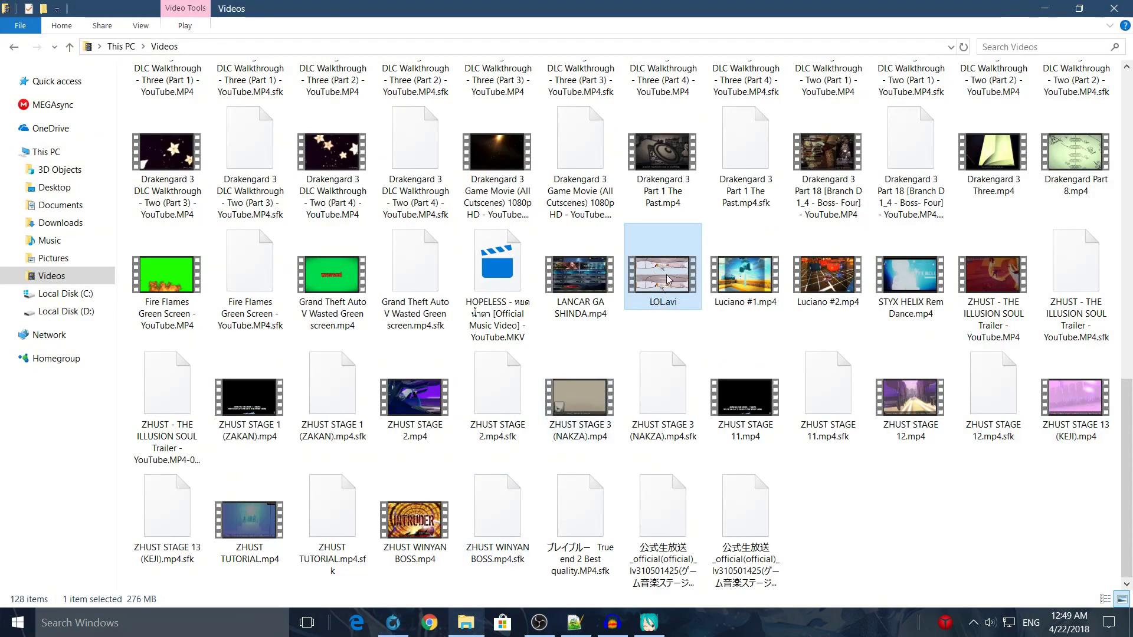
Check LOL.avi in MediaInfo: 3840×2160, 60 FPS, Ut Video stream
right_click(669, 262)
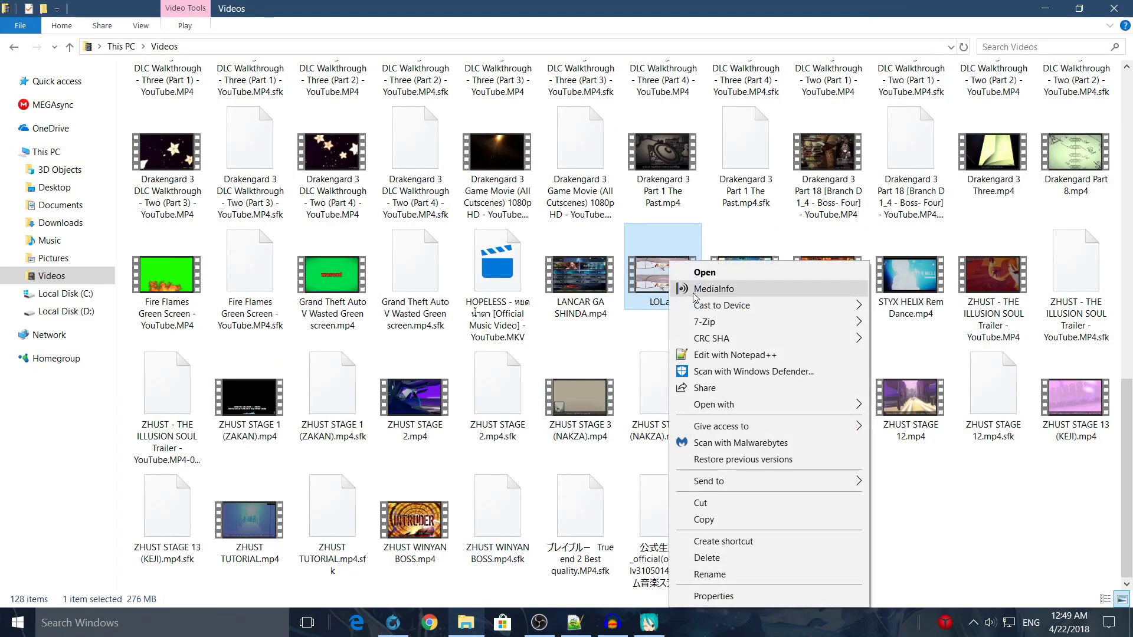
left_click(694, 290)
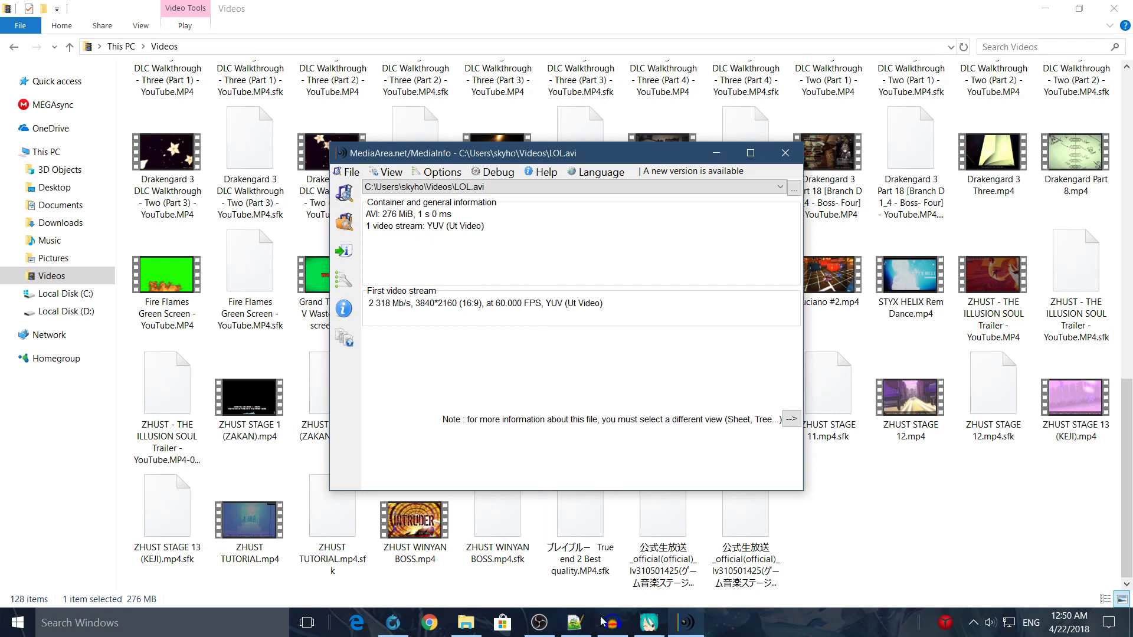
left_click(784, 152)
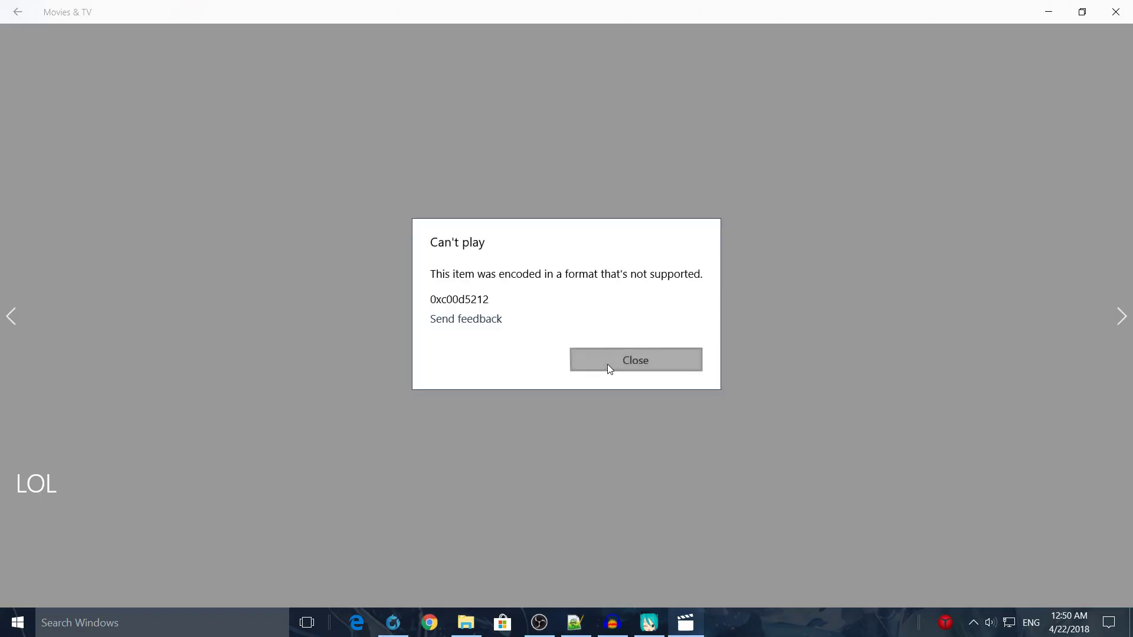
left_click(607, 364)
left_click(78, 623)
type("hand")
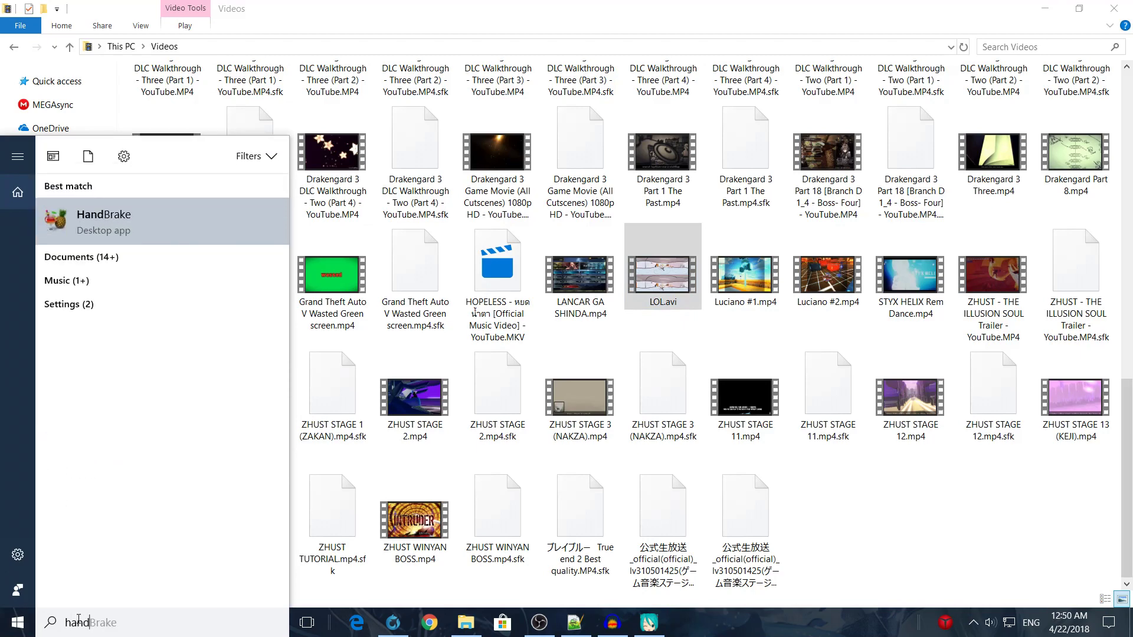
type("brake")
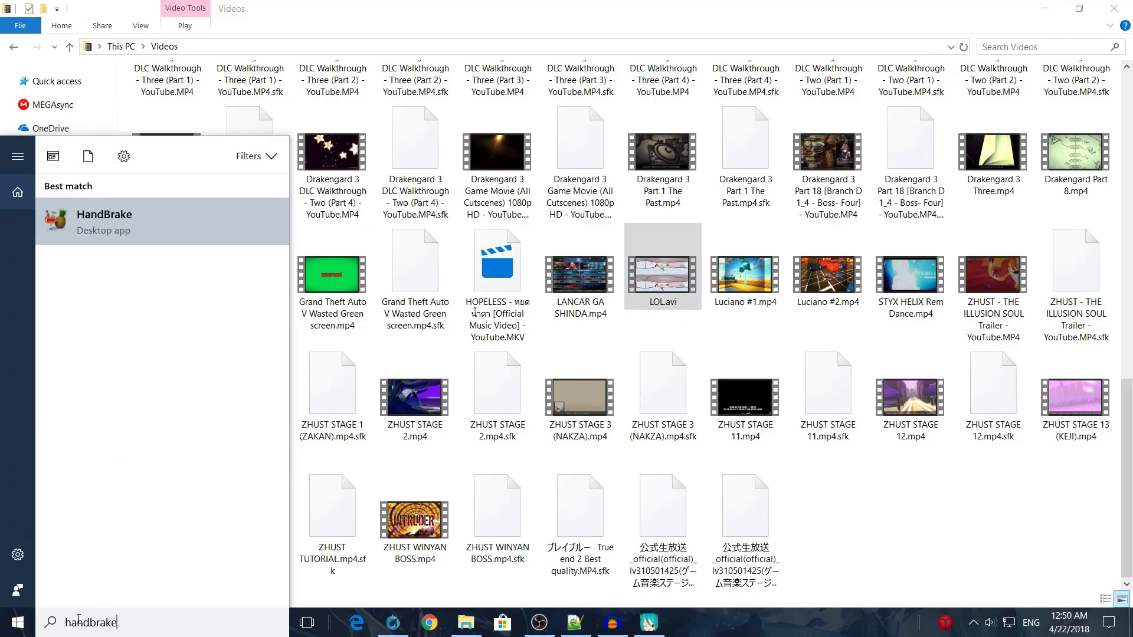
key("Return")
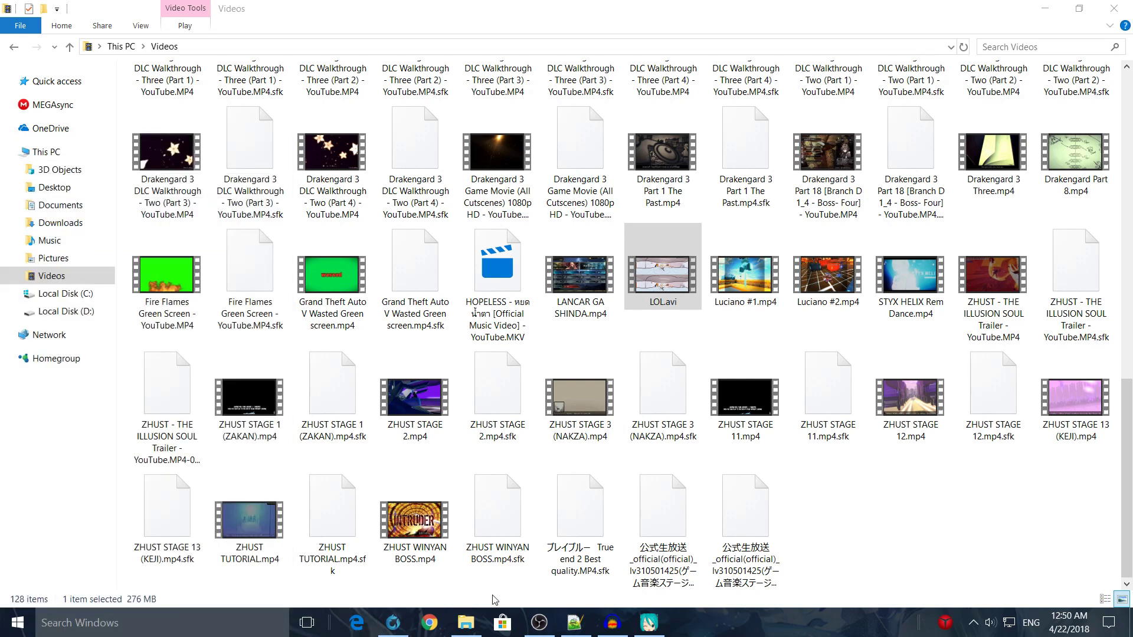
Quit MikuMikuDance without saving and move the HandBrake window aside
left_click(649, 622)
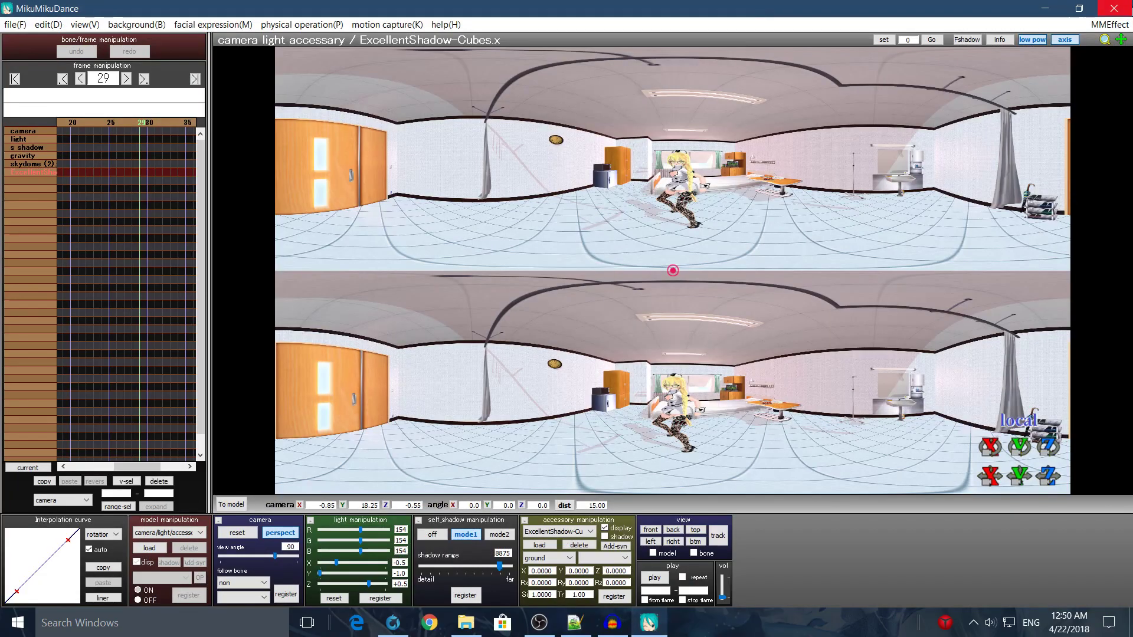
left_click(1114, 8)
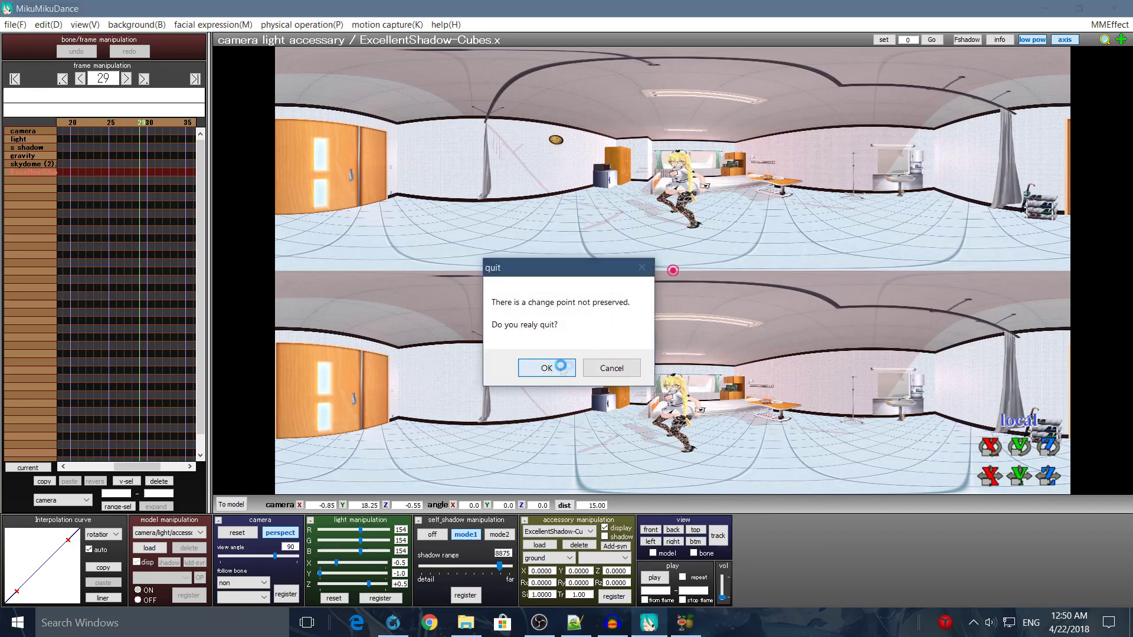
left_click(553, 368)
mouse_move(508, 69)
left_mouse_down()
mouse_move(944, 338)
mouse_move(832, 313)
left_mouse_up()
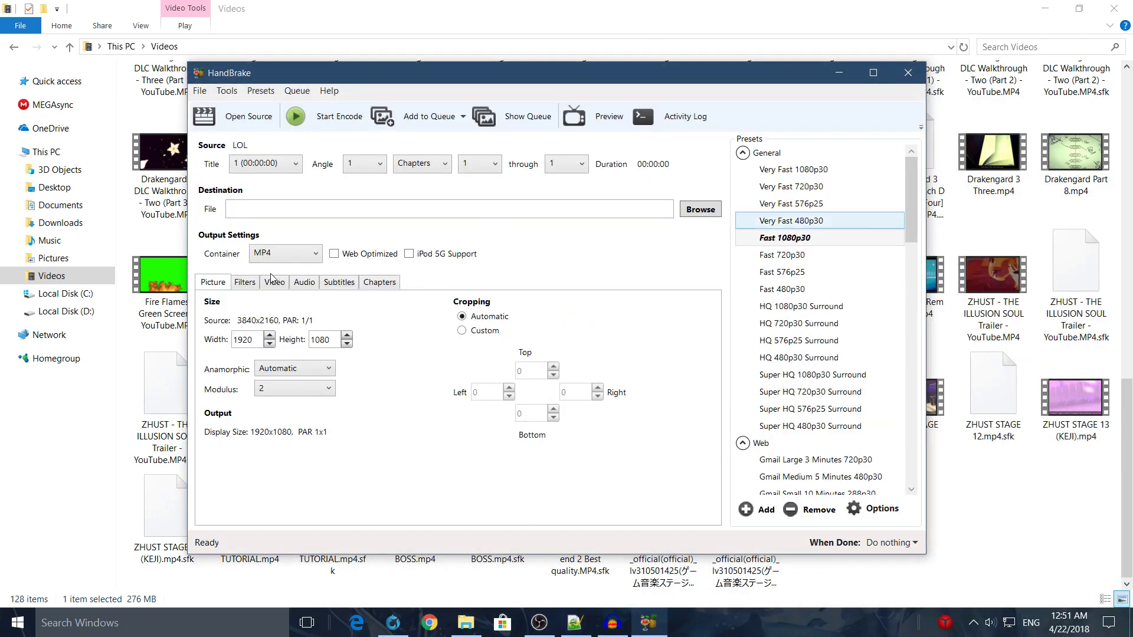
Set HandBrake's output destination to MMD TEST.mp4 in the Documents folder
left_click(700, 209)
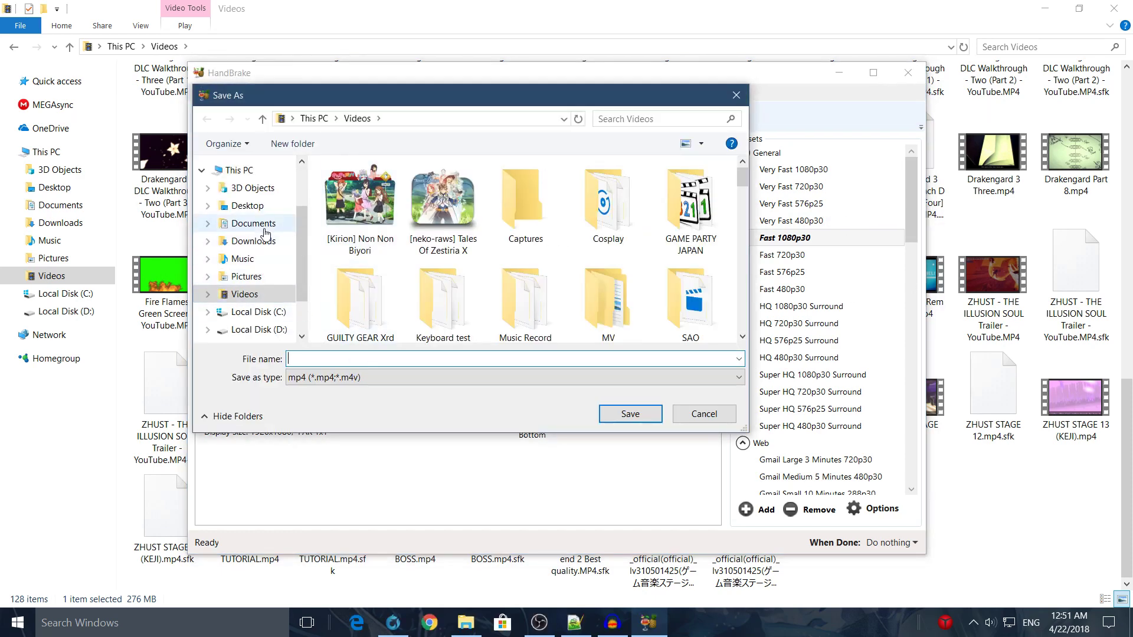
left_click(253, 223)
type("MMD ")
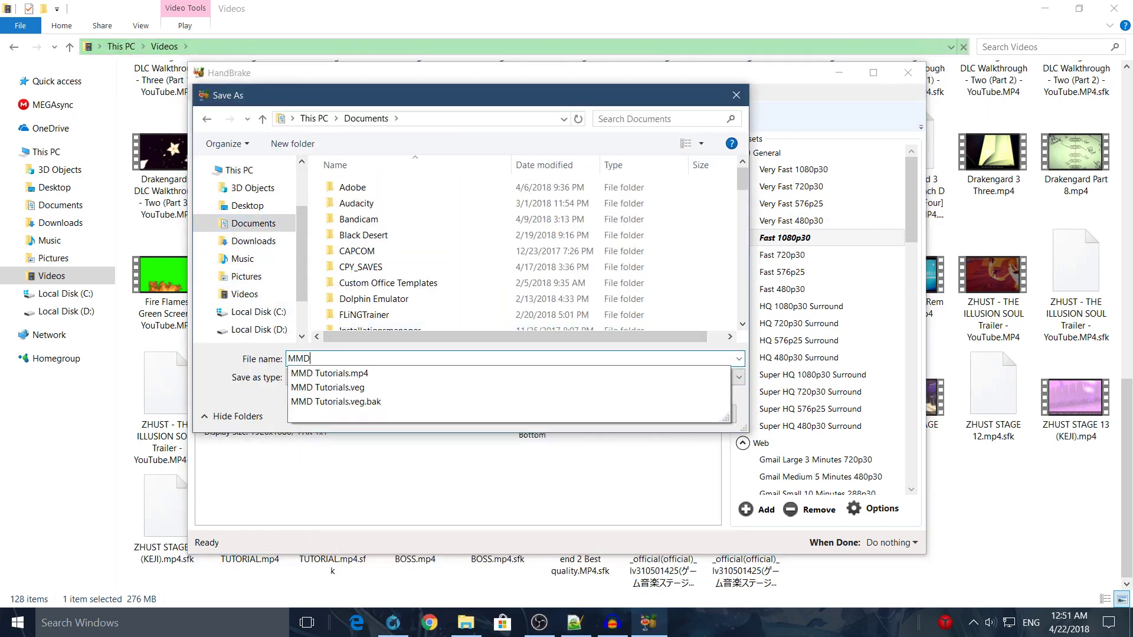
type("TEST")
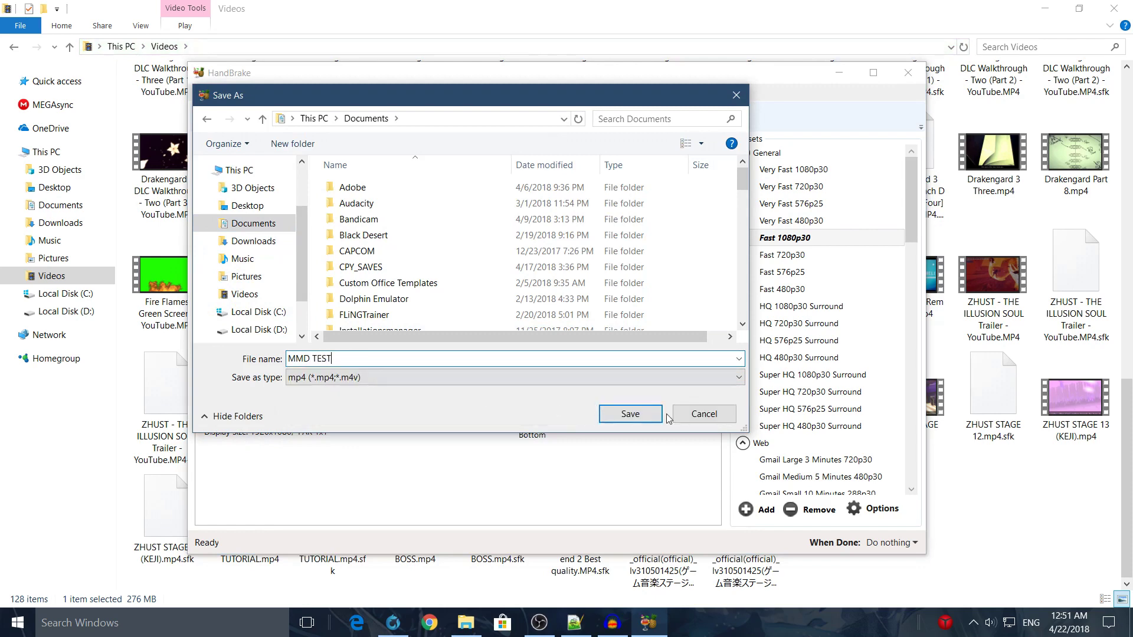
left_click(657, 415)
left_click_drag(911, 235, 909, 353)
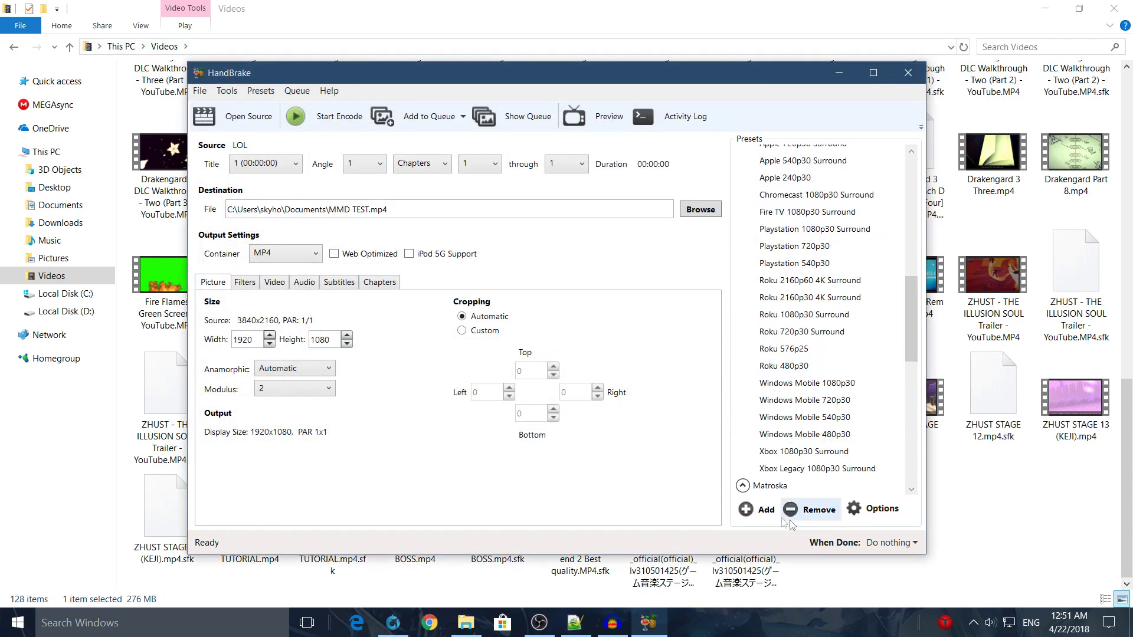
Add preset 'MMD 360' using the source picture size and AAC Passthru default audio
left_click(758, 510)
type("MMD 360")
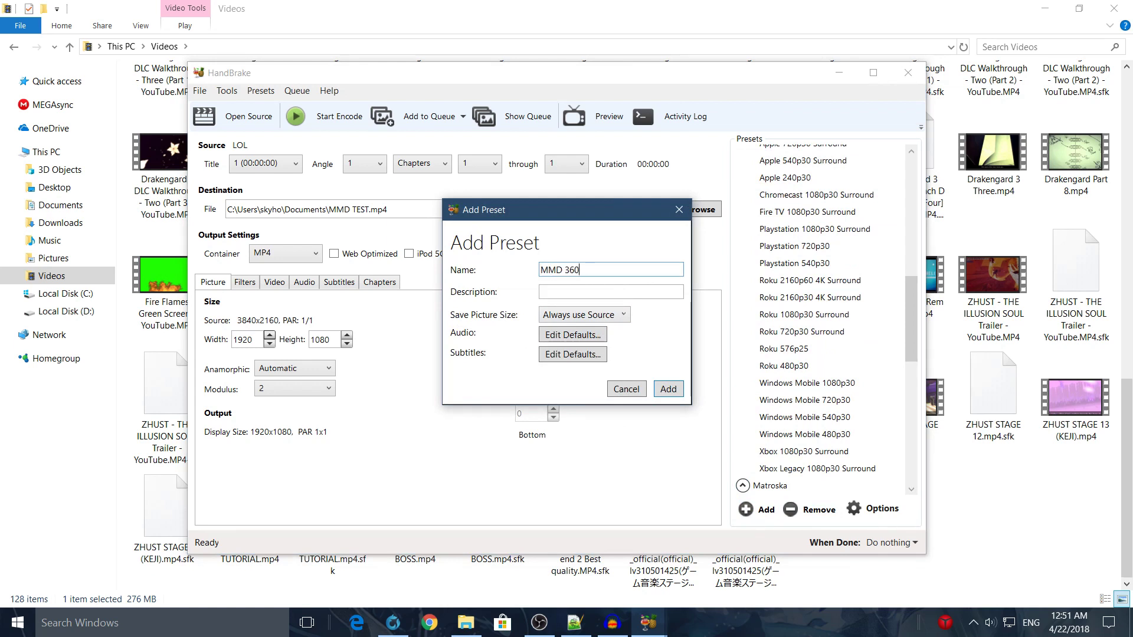
left_click(611, 315)
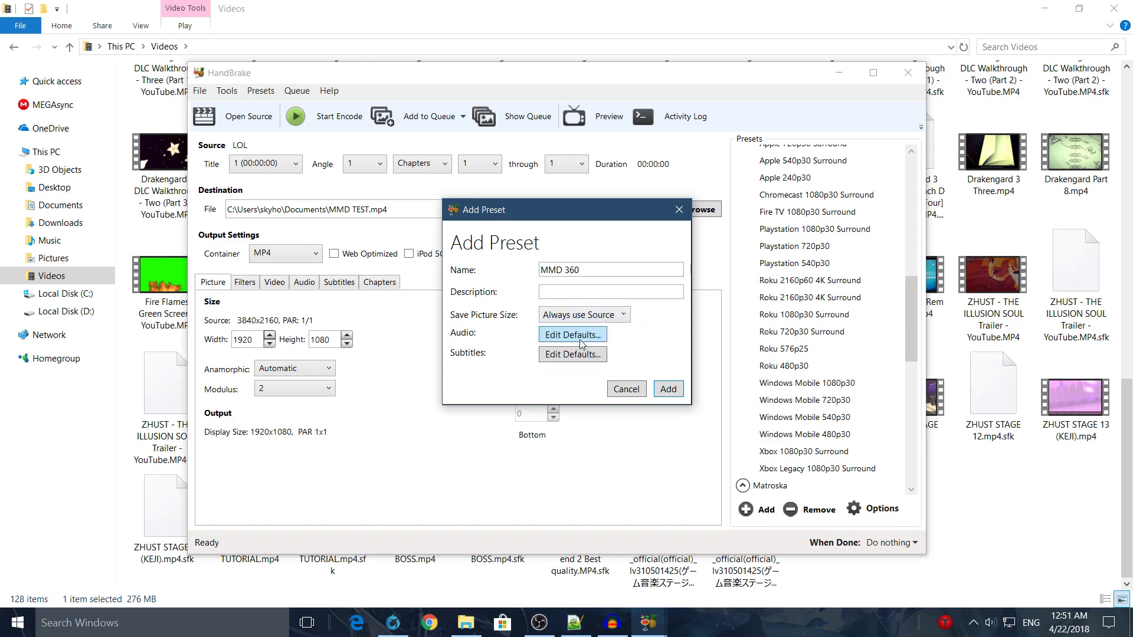
left_click(581, 341)
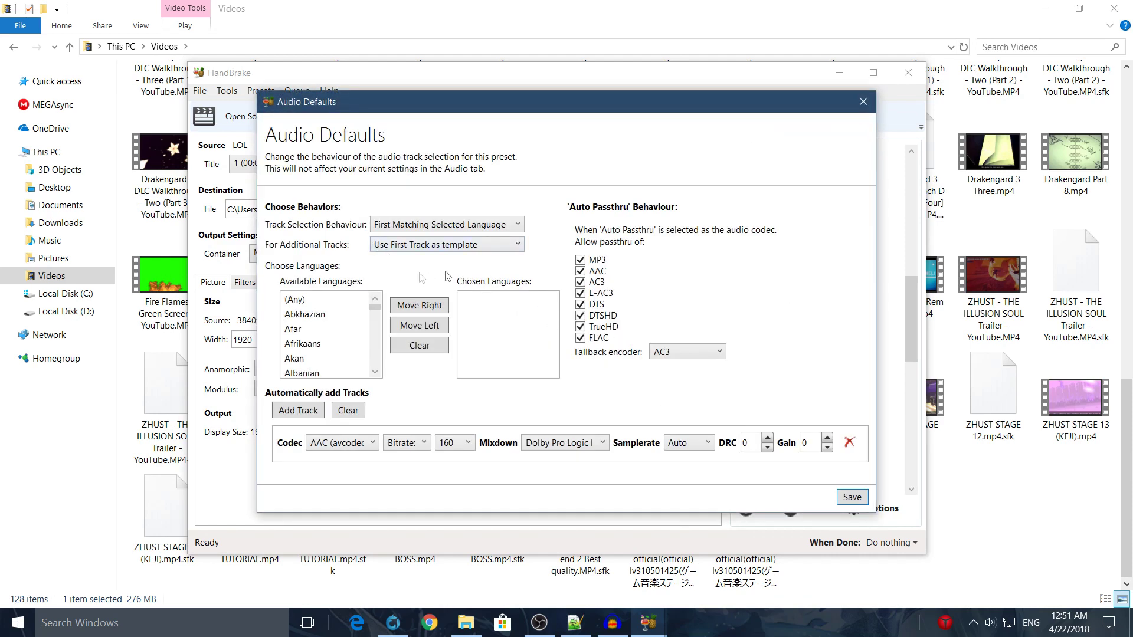
left_click(368, 445)
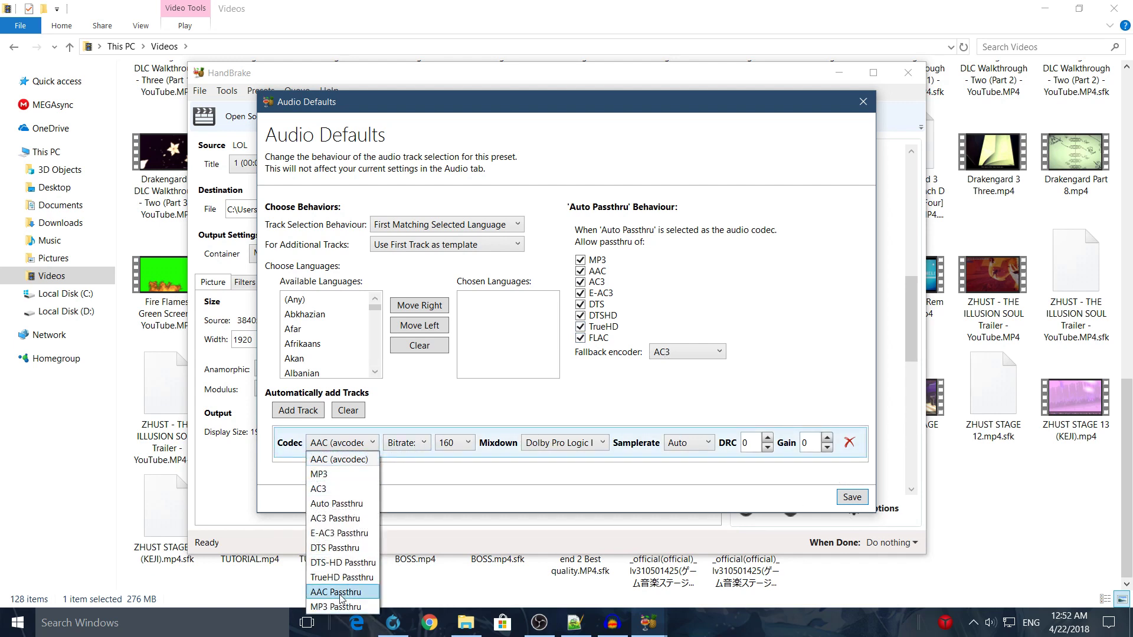
left_click(340, 593)
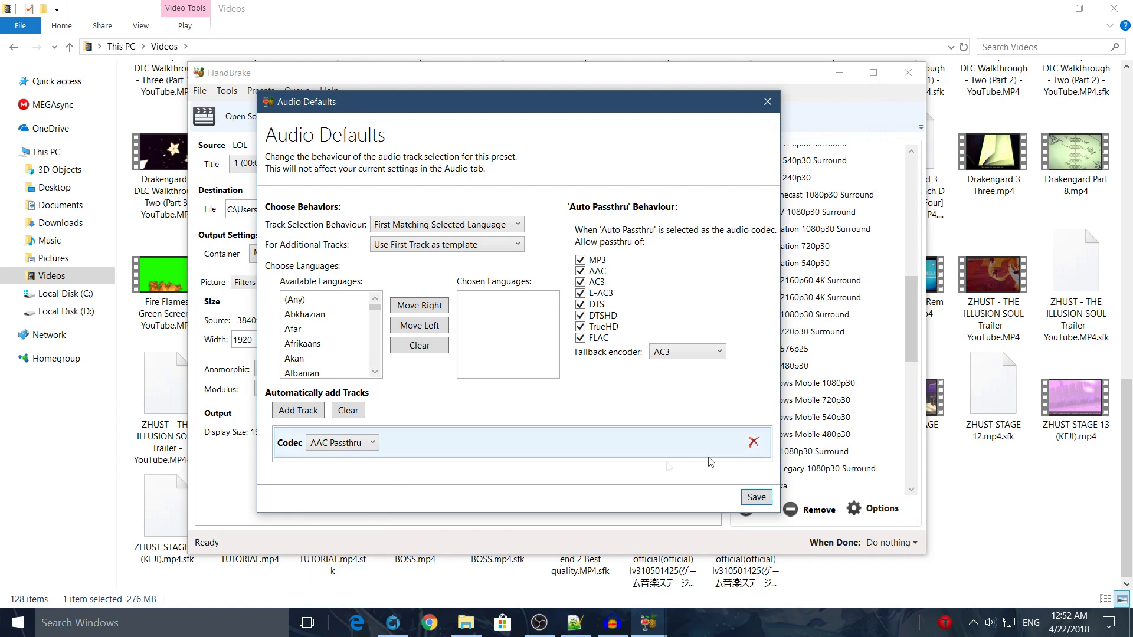
left_click(755, 497)
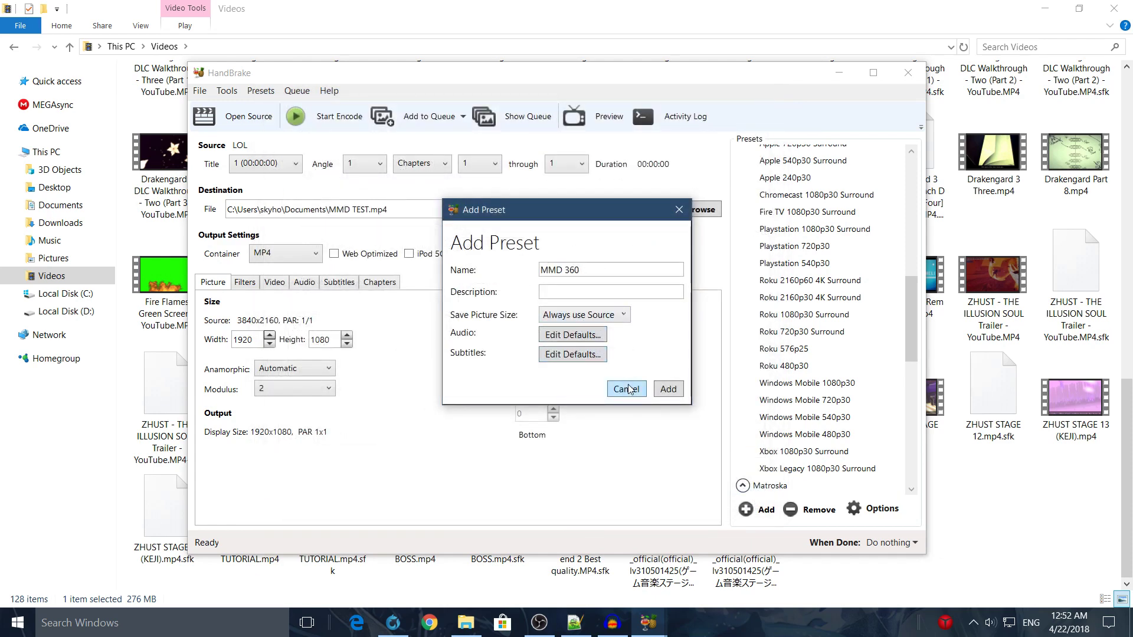
left_click(668, 390)
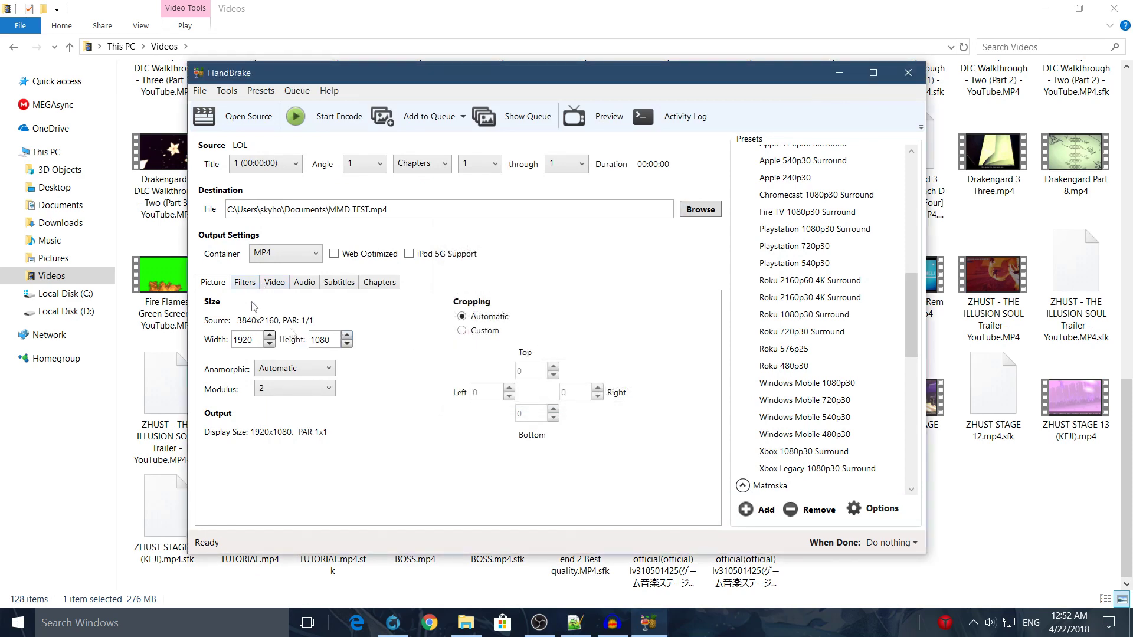
left_click_drag(912, 323, 912, 447)
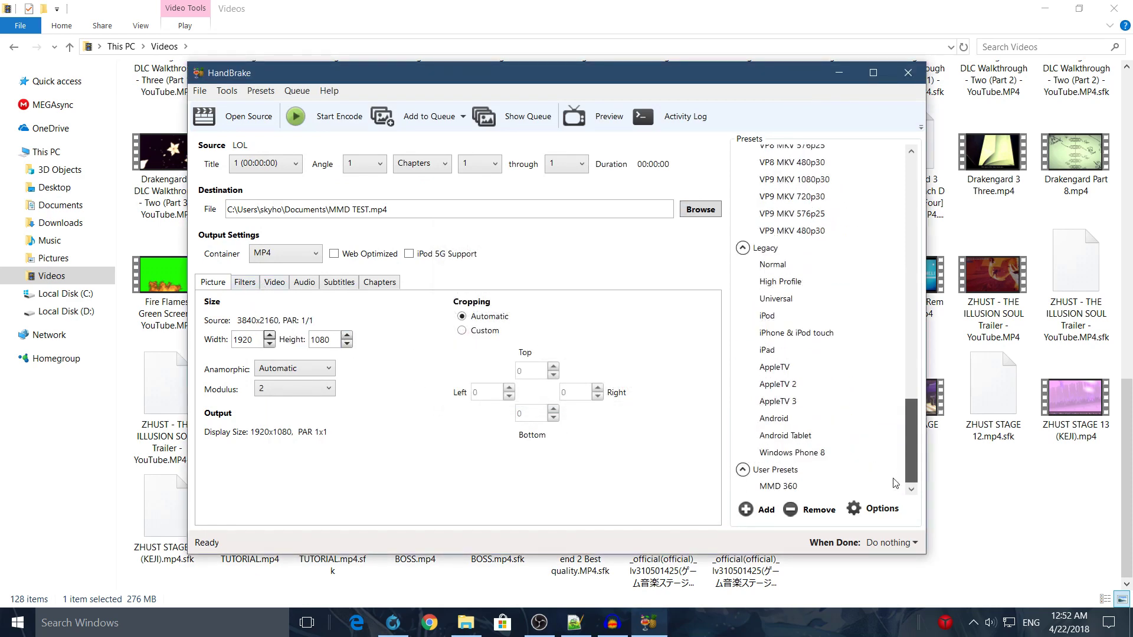
Apply the MMD 360 preset and set Constant Quality to RF 8
left_click(801, 489)
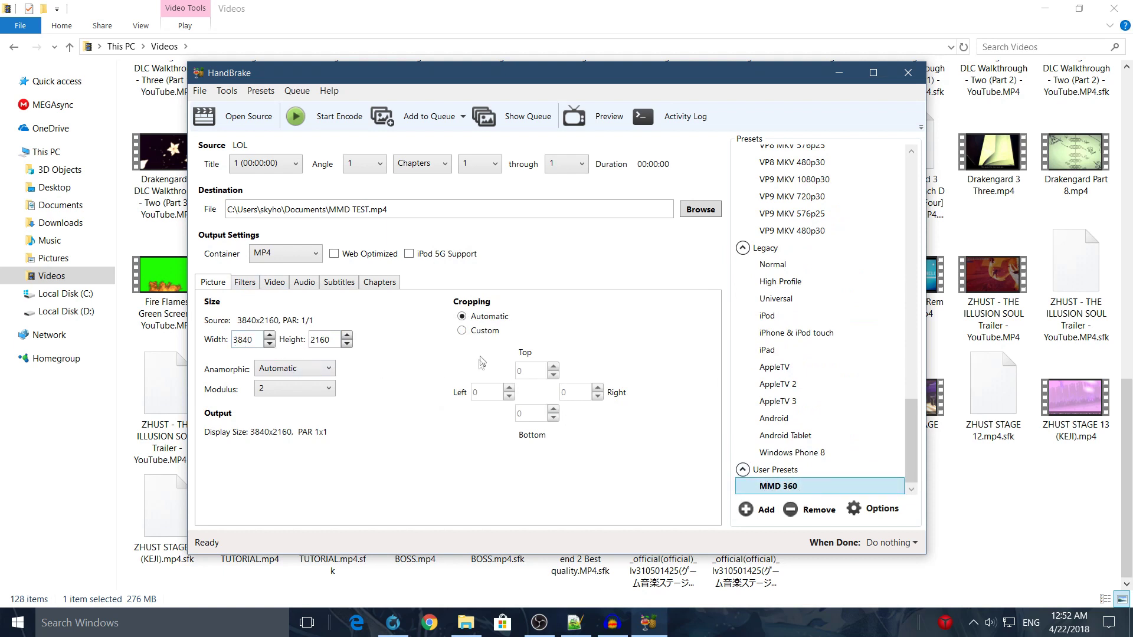
left_click(274, 282)
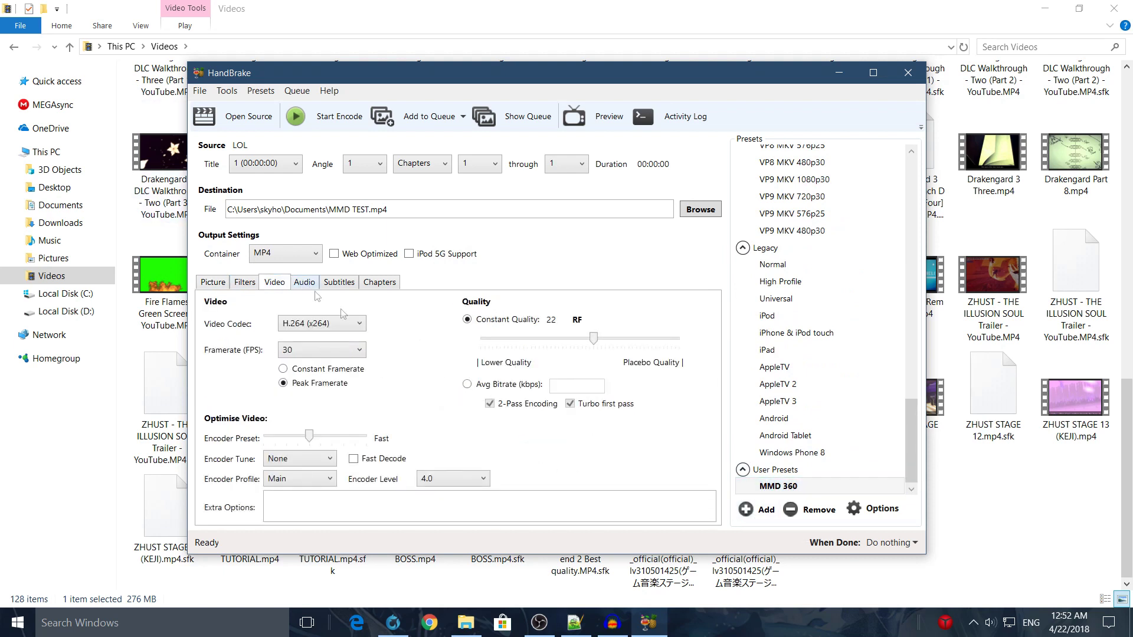
left_click(301, 283)
mouse_move(593, 338)
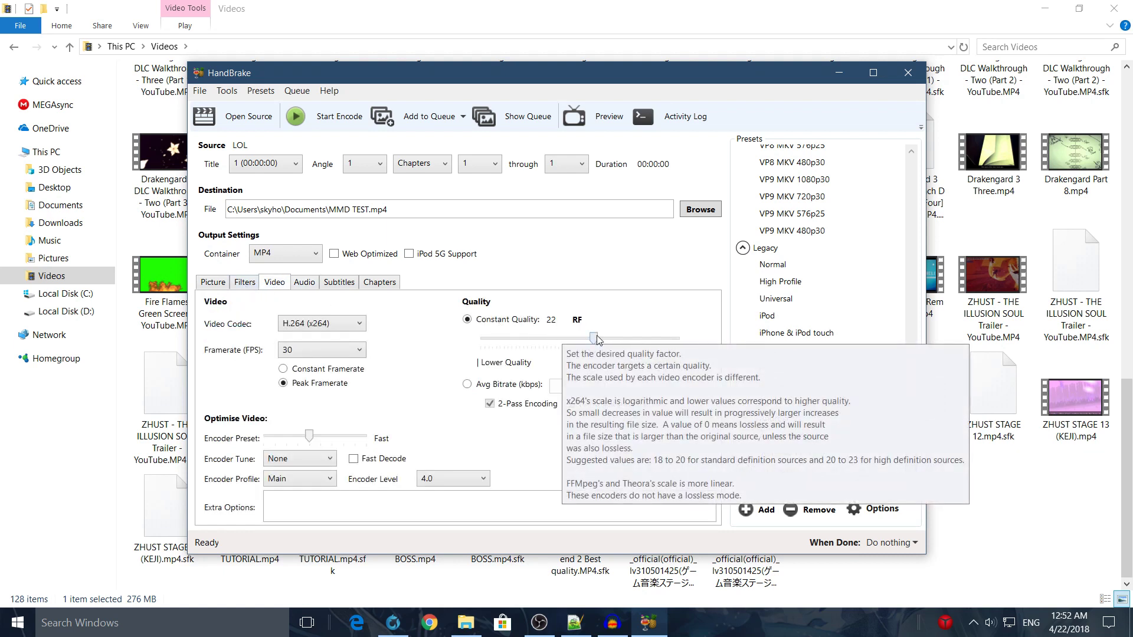
left_click_drag(594, 337, 653, 340)
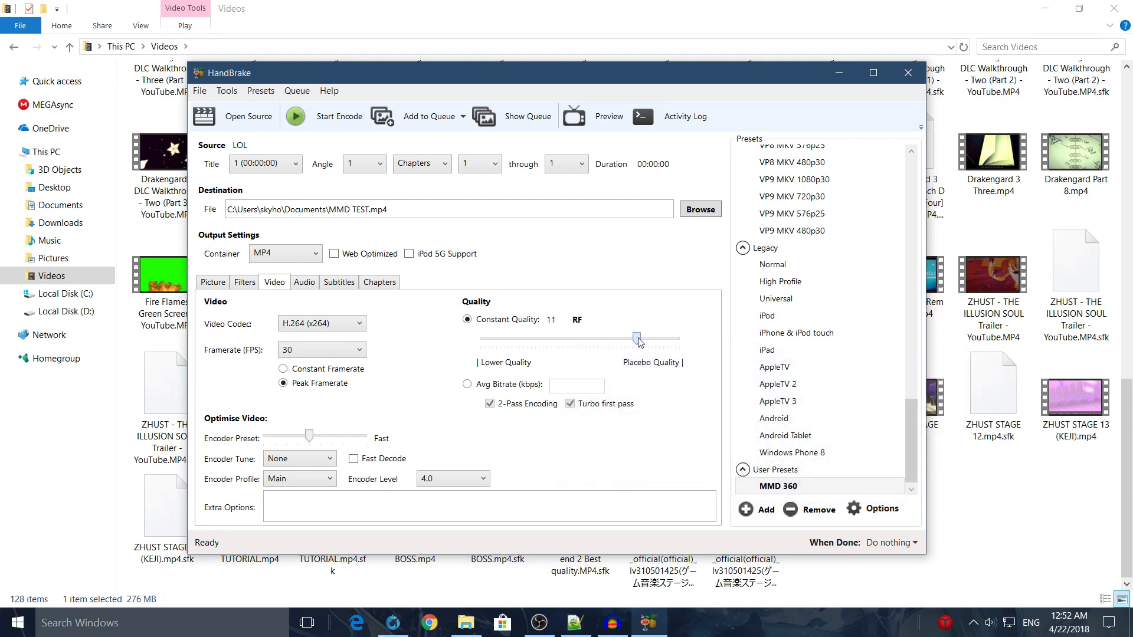
left_click_drag(654, 344, 679, 341)
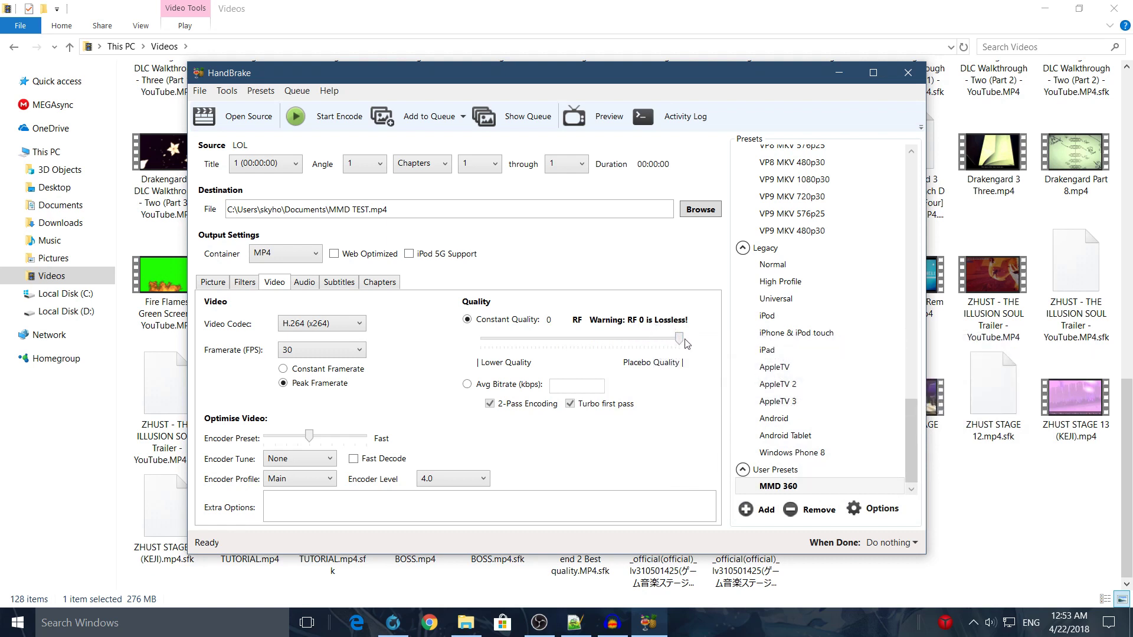
left_click_drag(679, 341, 648, 343)
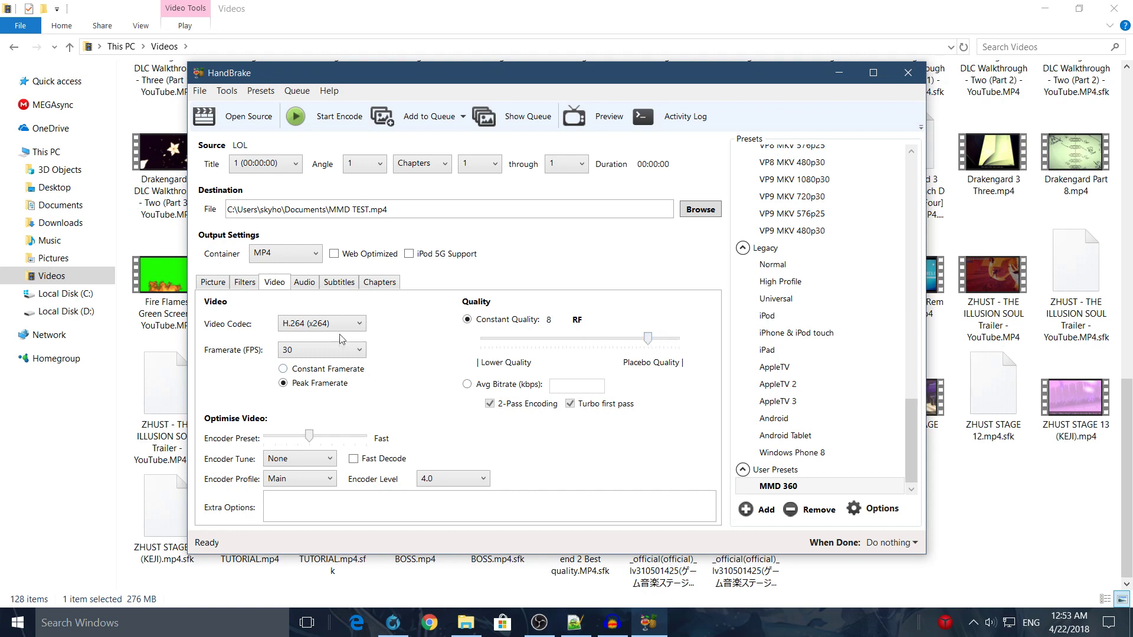
Set framerate to Same as source and the encoder preset to Slow
left_click(336, 352)
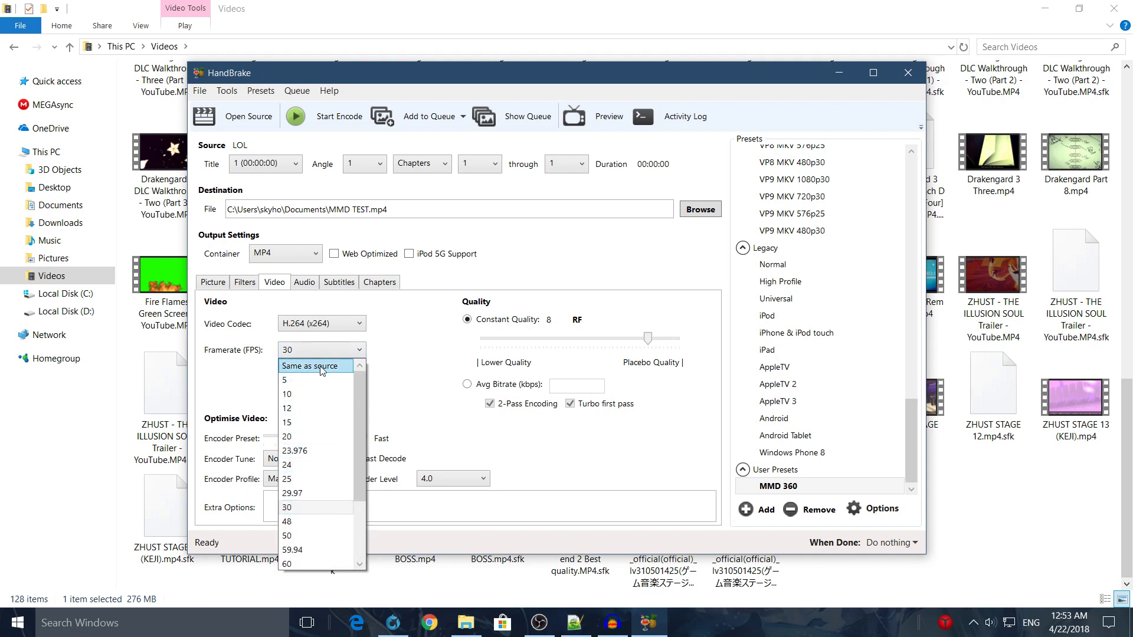
left_click(322, 366)
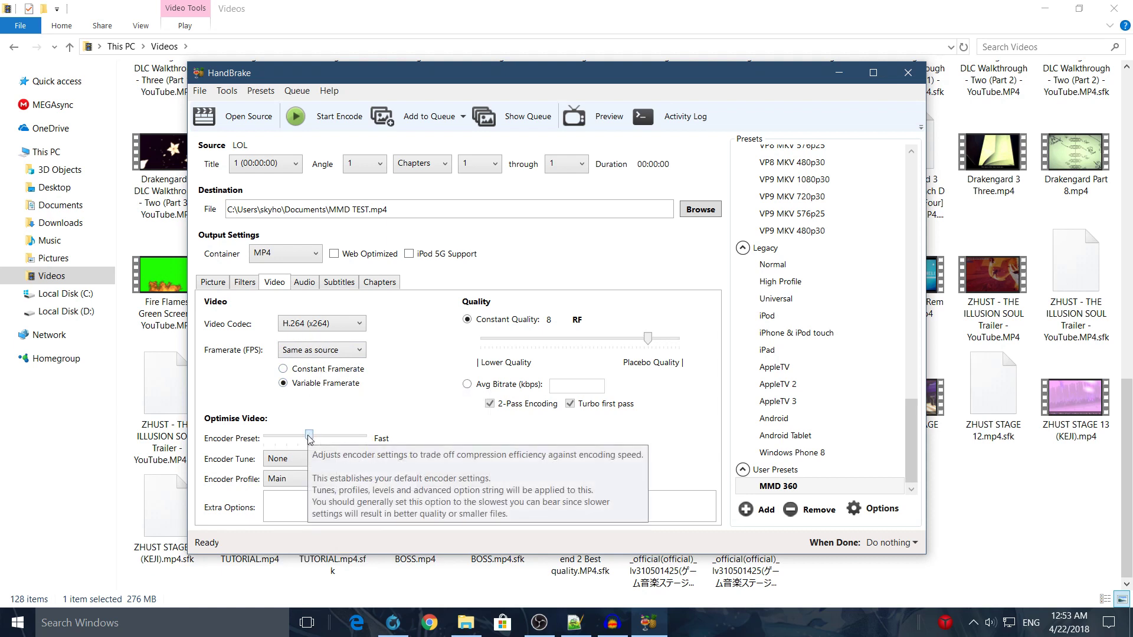
mouse_move(309, 439)
left_mouse_down()
mouse_move(363, 441)
mouse_move(334, 443)
left_mouse_up()
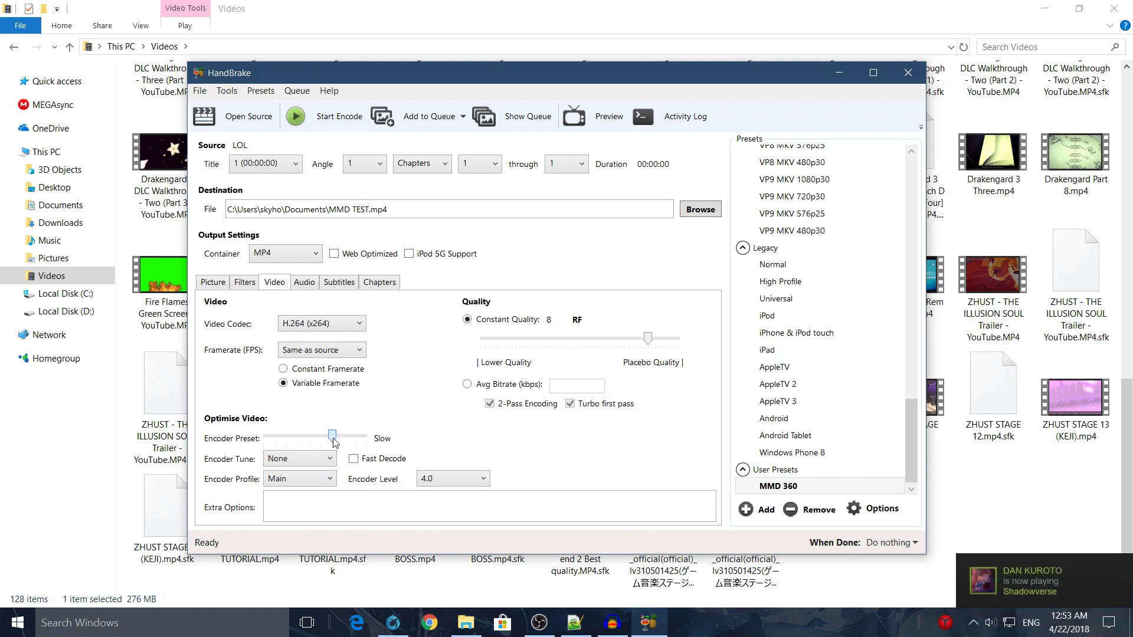
left_click_drag(334, 444, 345, 442)
left_click_drag(345, 442, 364, 443)
left_click_drag(362, 442, 334, 443)
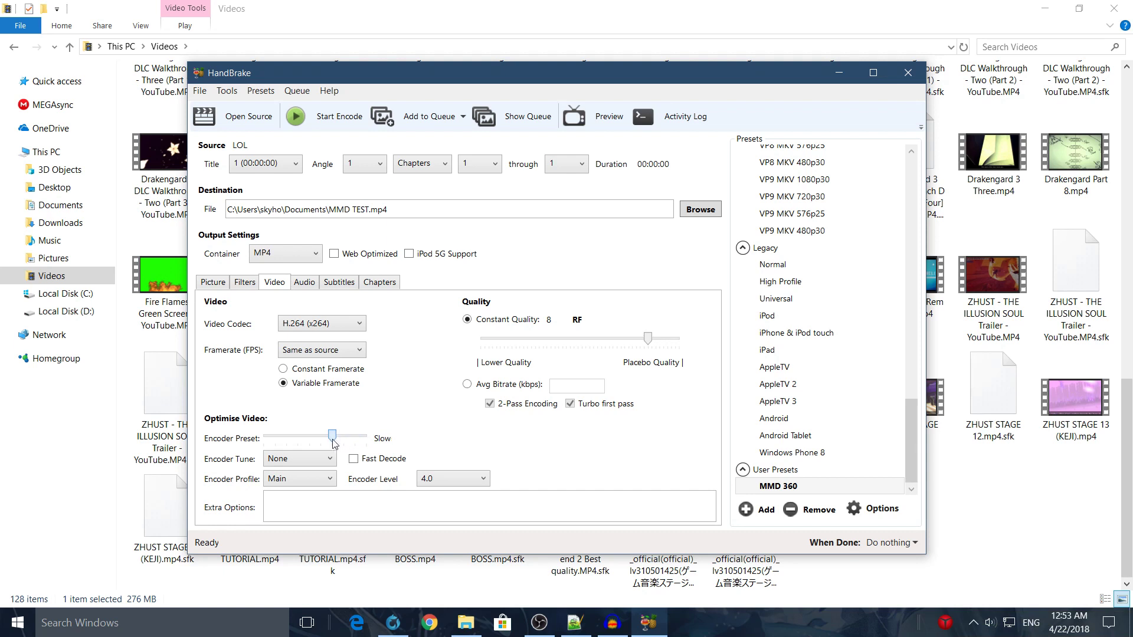
Set the H.264 encoder profile to High and level to 4.1
left_click(310, 479)
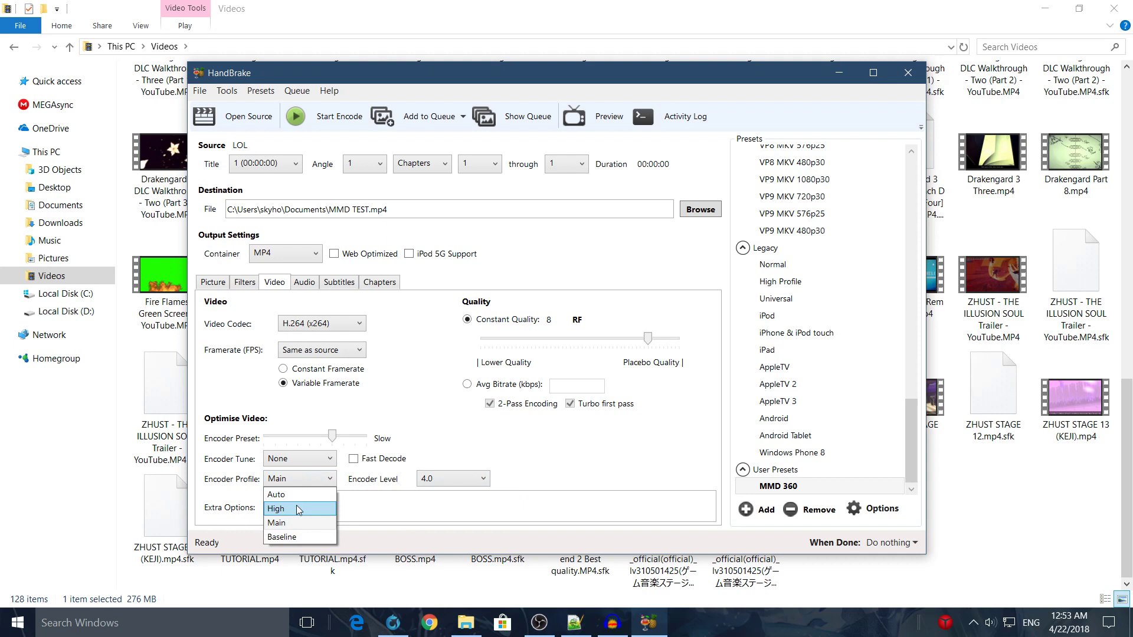
left_click(298, 509)
left_click(453, 482)
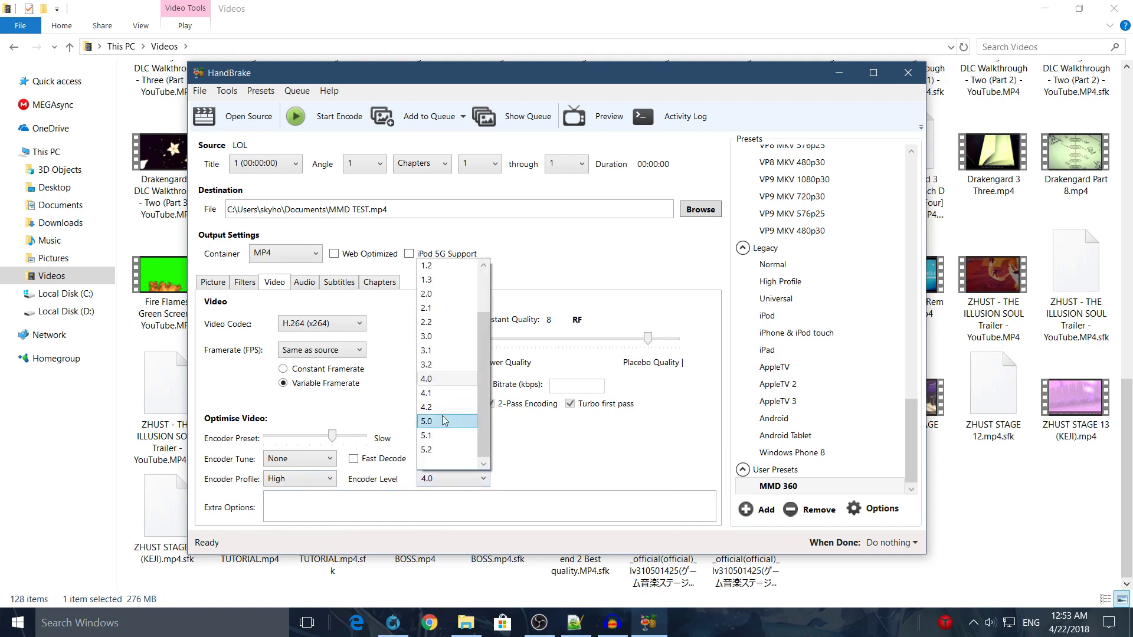
left_click(444, 394)
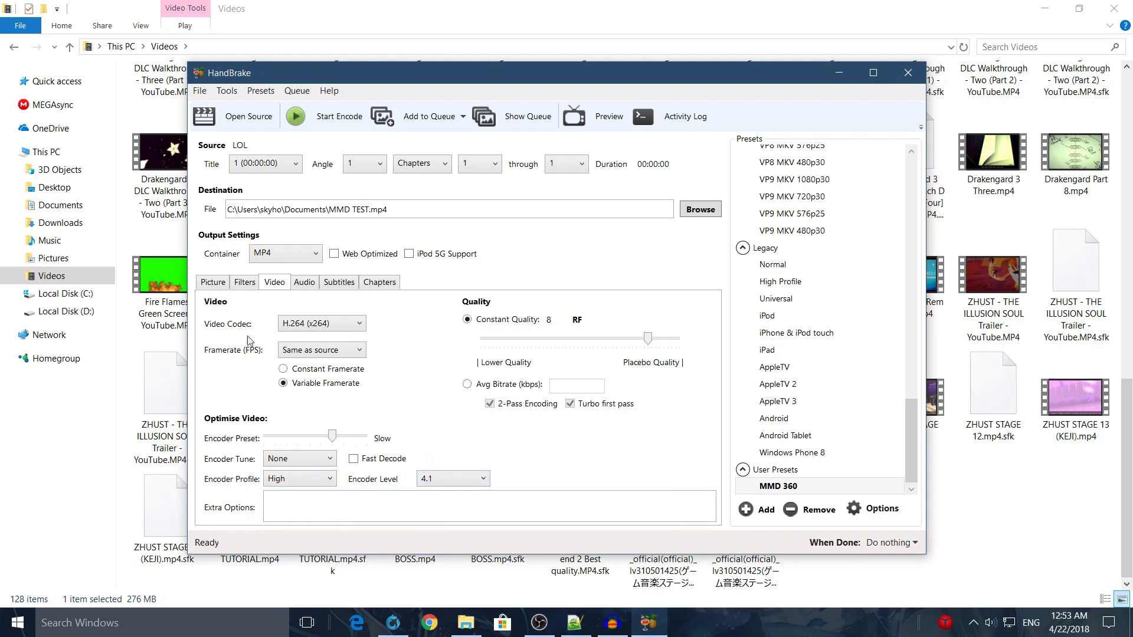
left_click(861, 512)
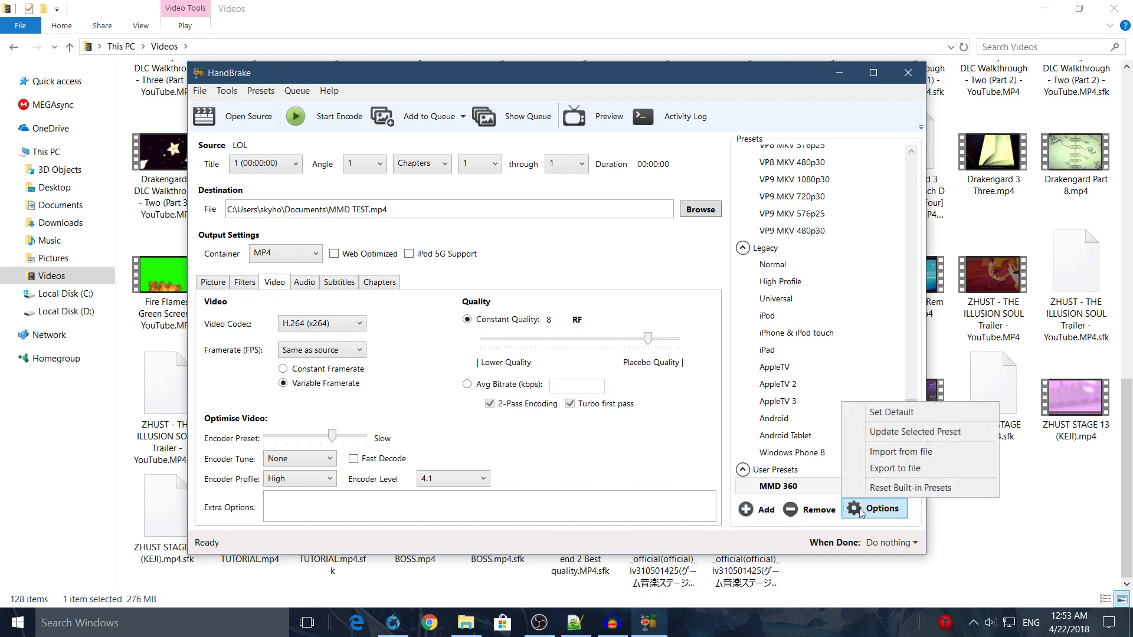
Update the MMD 360 preset with these settings and start the encode to MMD TEST.mp4
left_click(897, 433)
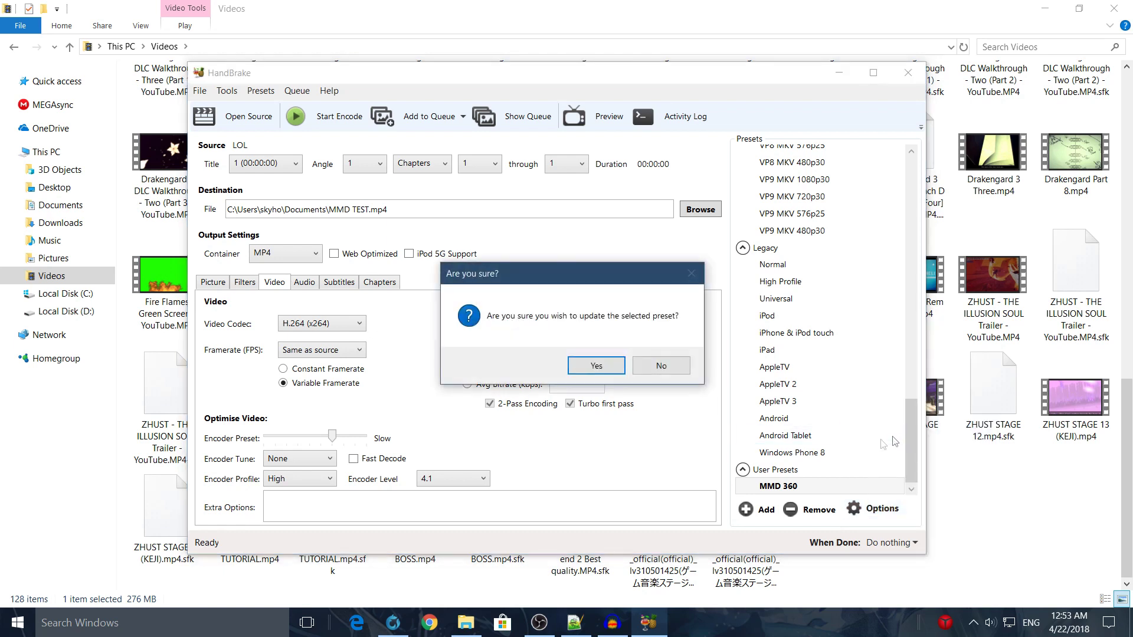
left_click(596, 366)
left_click(676, 365)
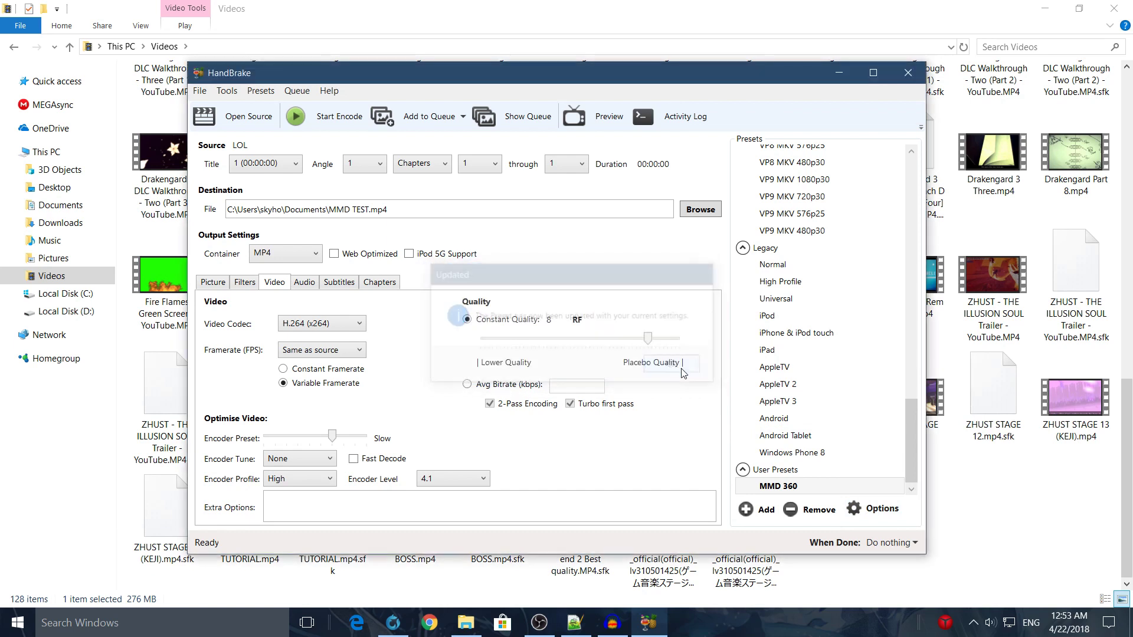
left_click(322, 126)
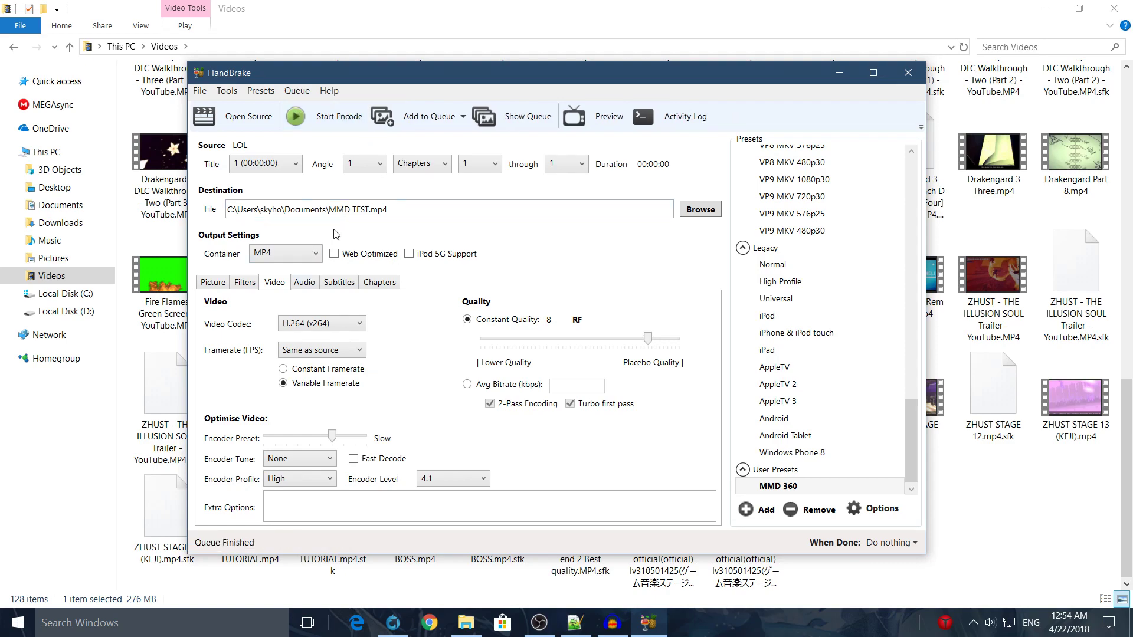
Close HandBrake and select MMD TEST.mp4 in the Documents folder
left_click(908, 78)
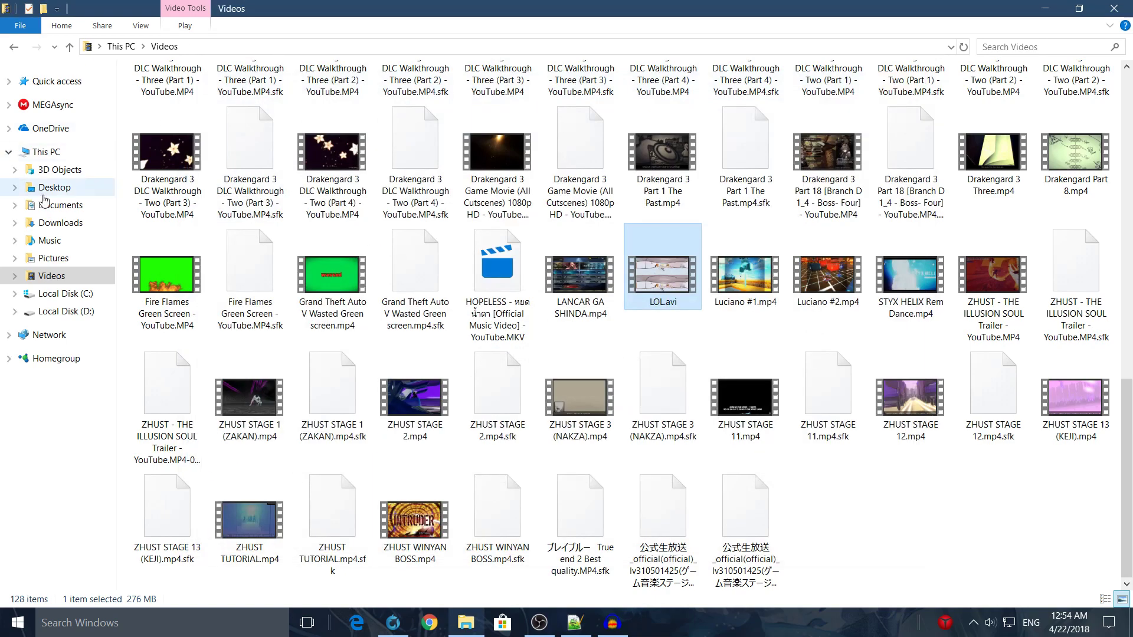
left_click(61, 205)
scroll(710, 327, "down", 5)
scroll(708, 328, "down", 10)
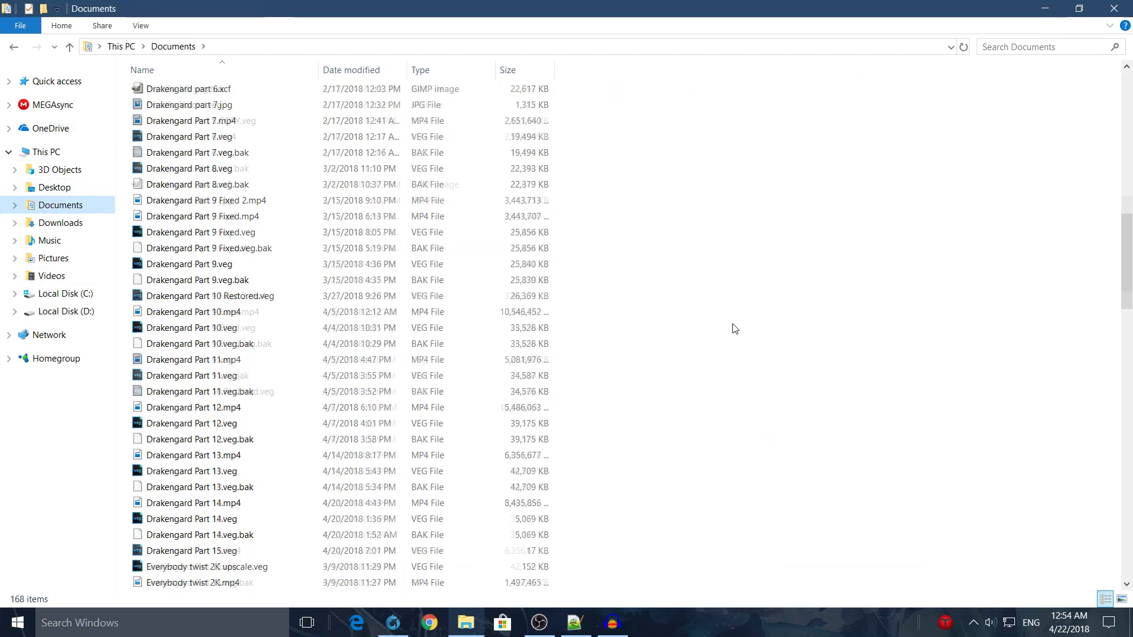
scroll(709, 327, "down", 9)
scroll(709, 328, "down", 6)
left_click(872, 291)
key("m")
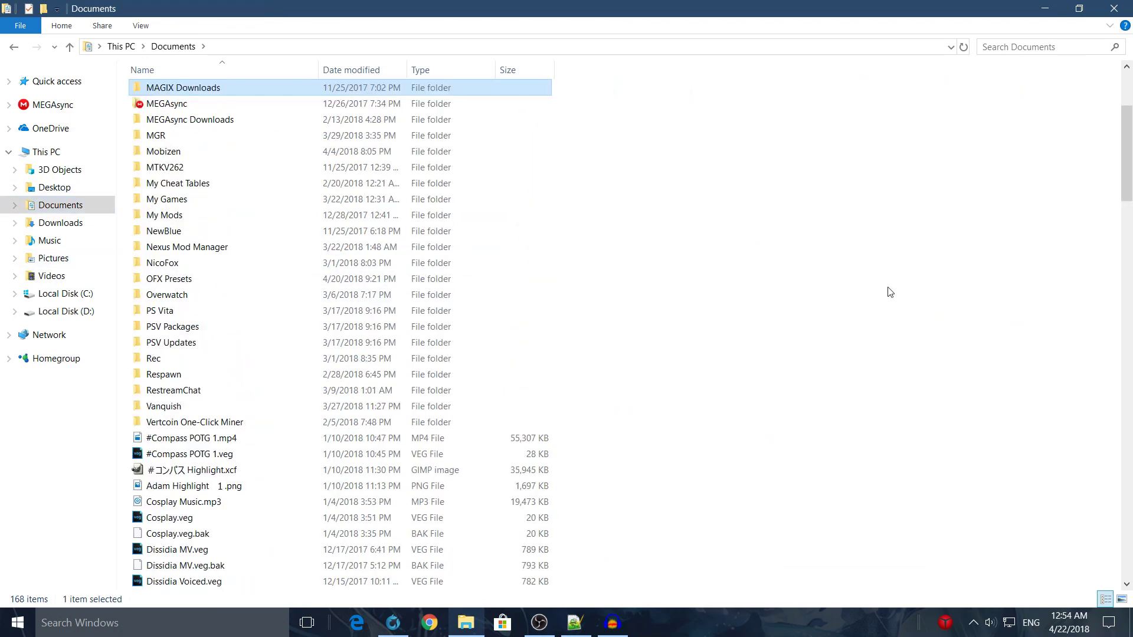
key("Down")
key("Down")
key("Down")
key("Down")
key("Down")
key("Down")
key("Down")
key("Down")
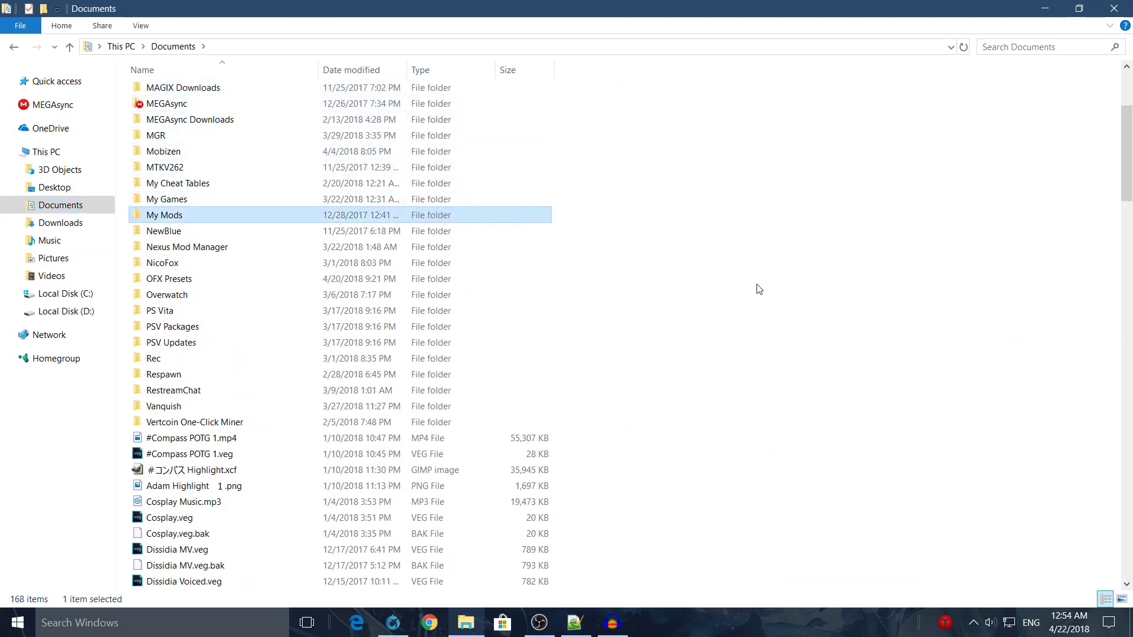
type("mm")
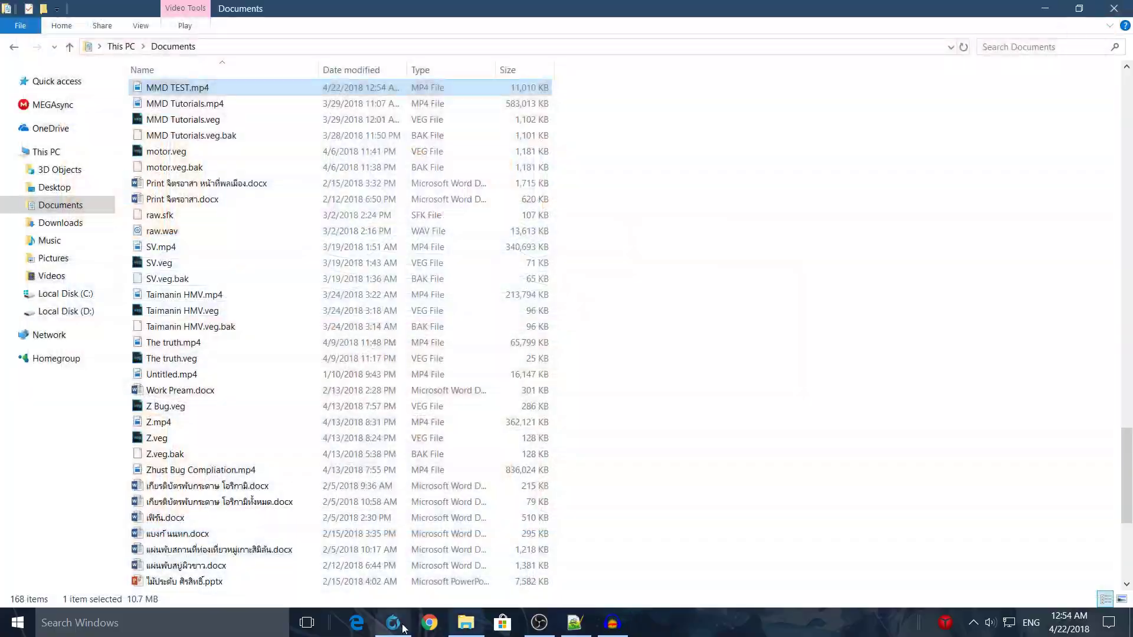
left_click(403, 628)
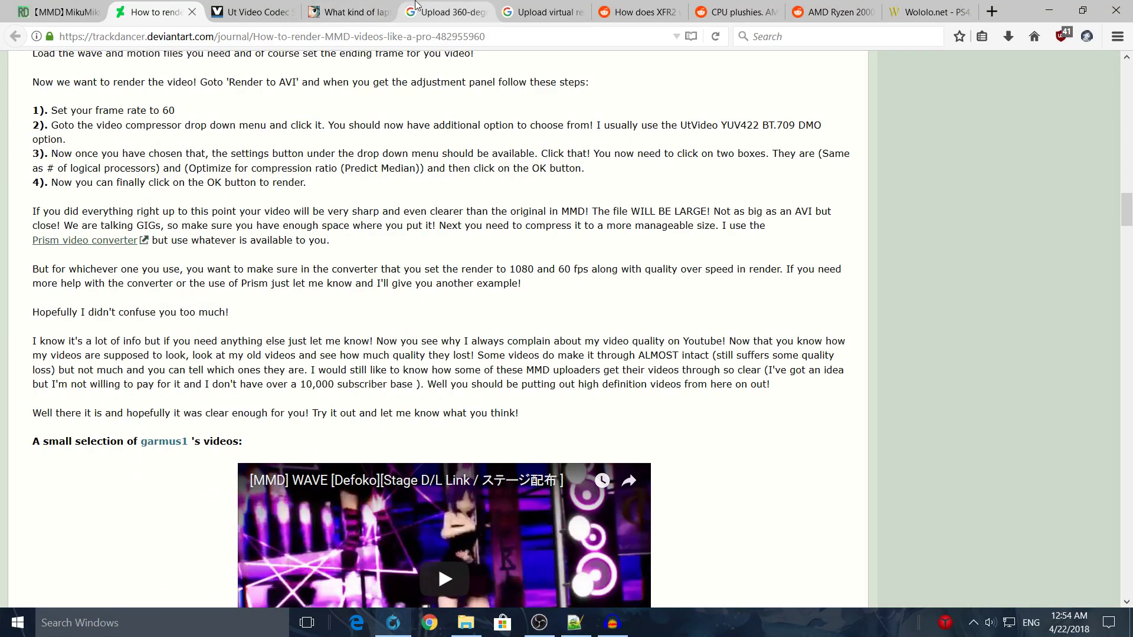
Download the Windows 360 Video Metadata tool zip from the VR upload help page
left_click(518, 7)
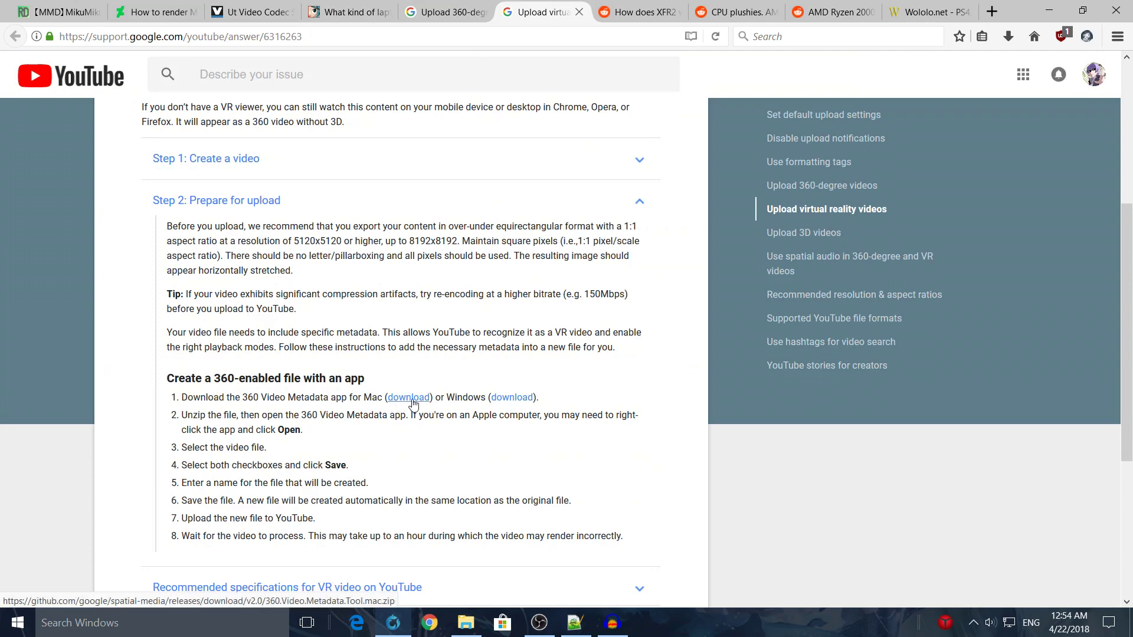
right_click(517, 403)
left_click(535, 408)
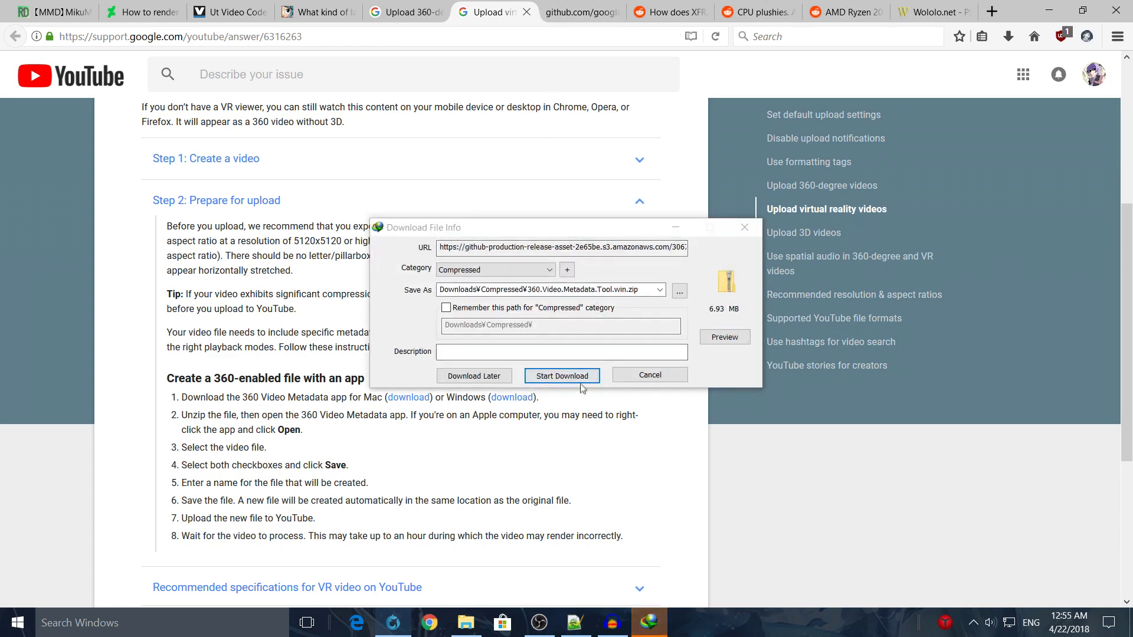
left_click(578, 378)
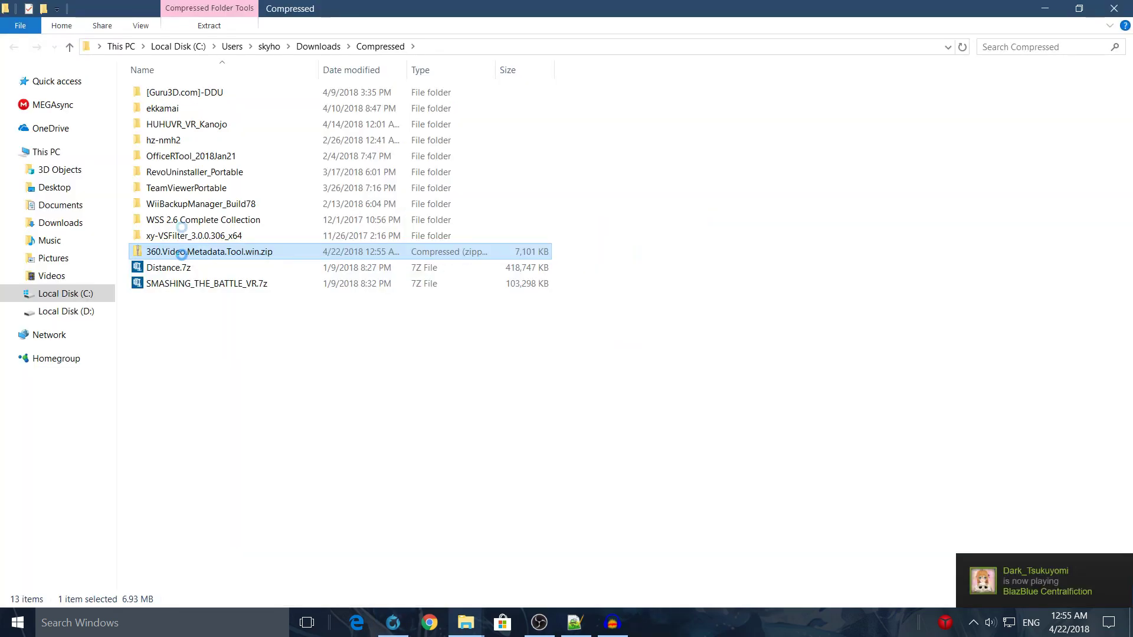
right_click(156, 250)
Extract the metadata tool zip to its own folder, permanently delete the archive, and run the injector .exe
left_click(486, 373)
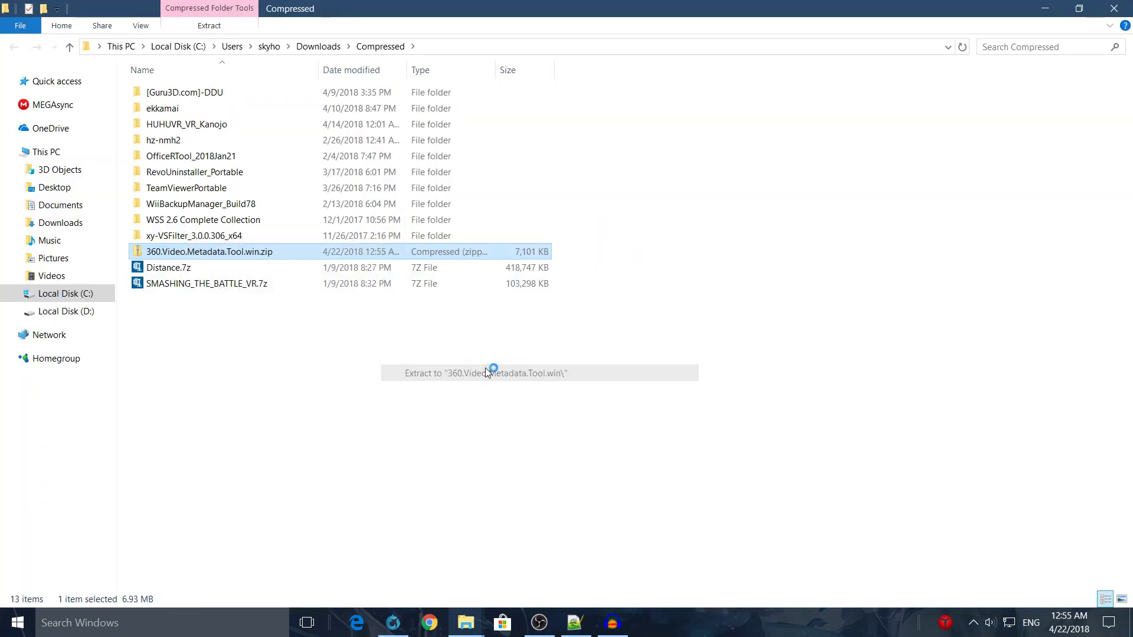
key("shift+Delete")
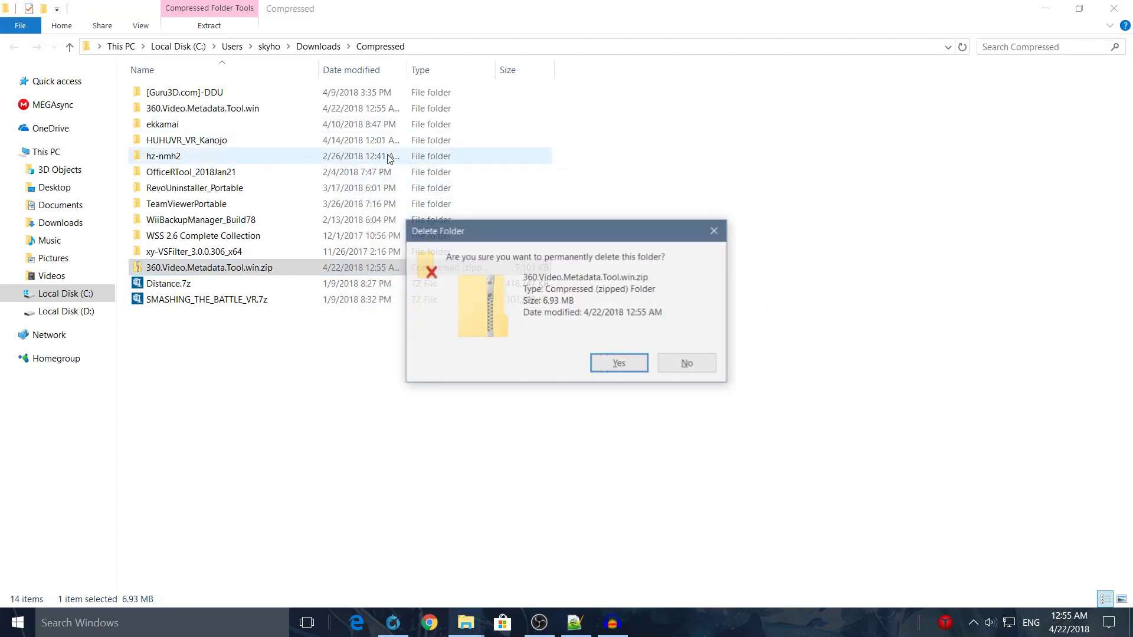
key("Return")
double_click(299, 111)
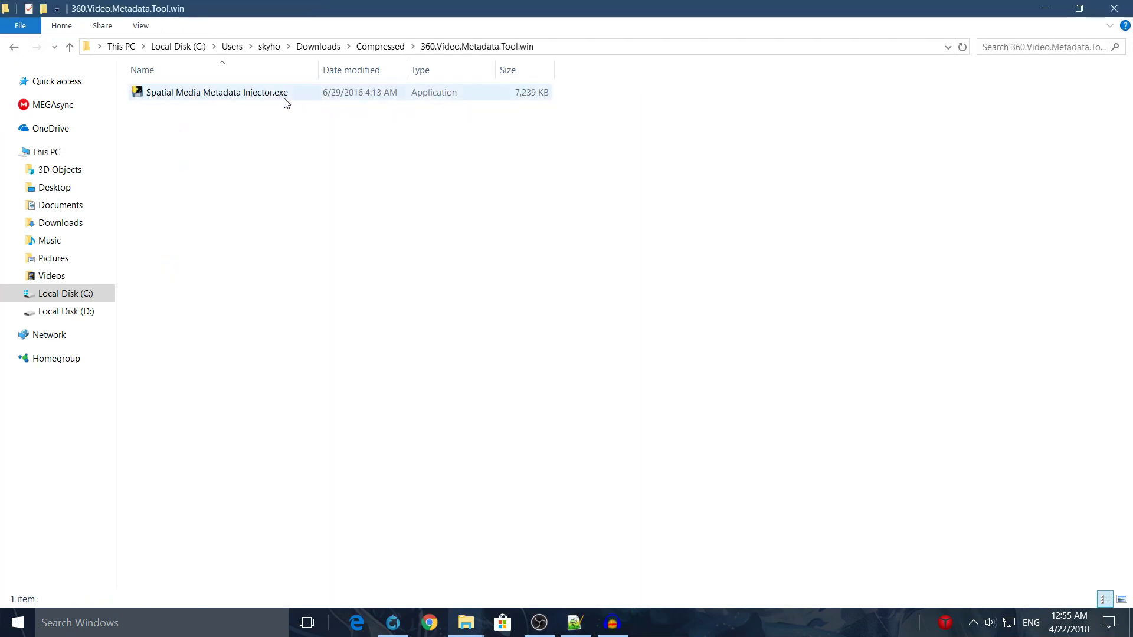
double_click(285, 103)
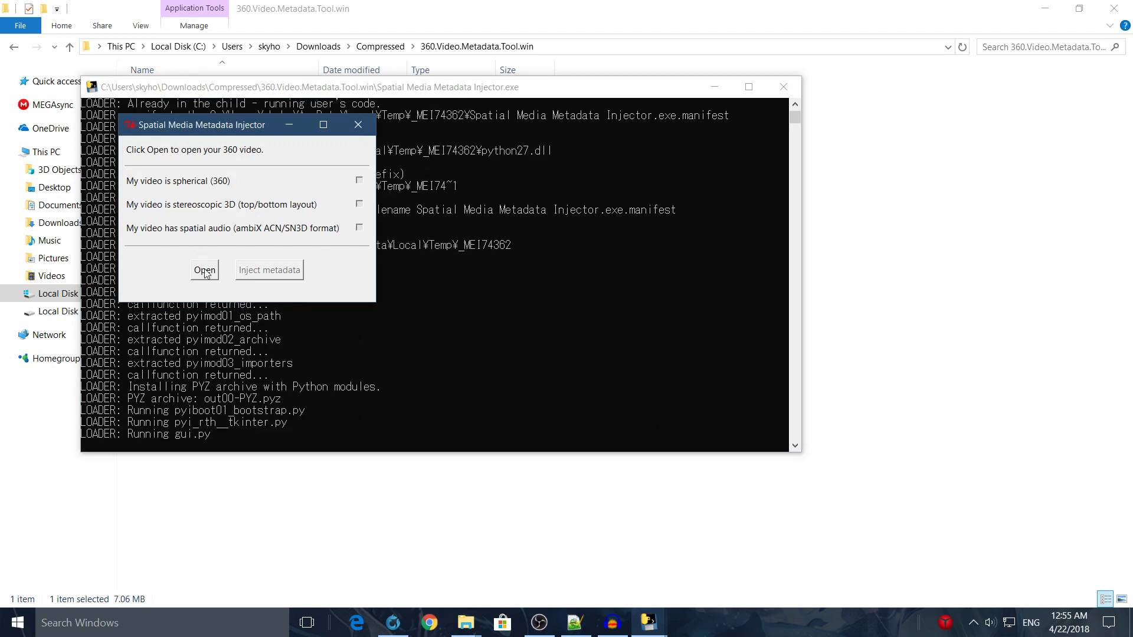
Load MMD TEST.mp4 from Libraries > Documents into the injector
left_click(205, 274)
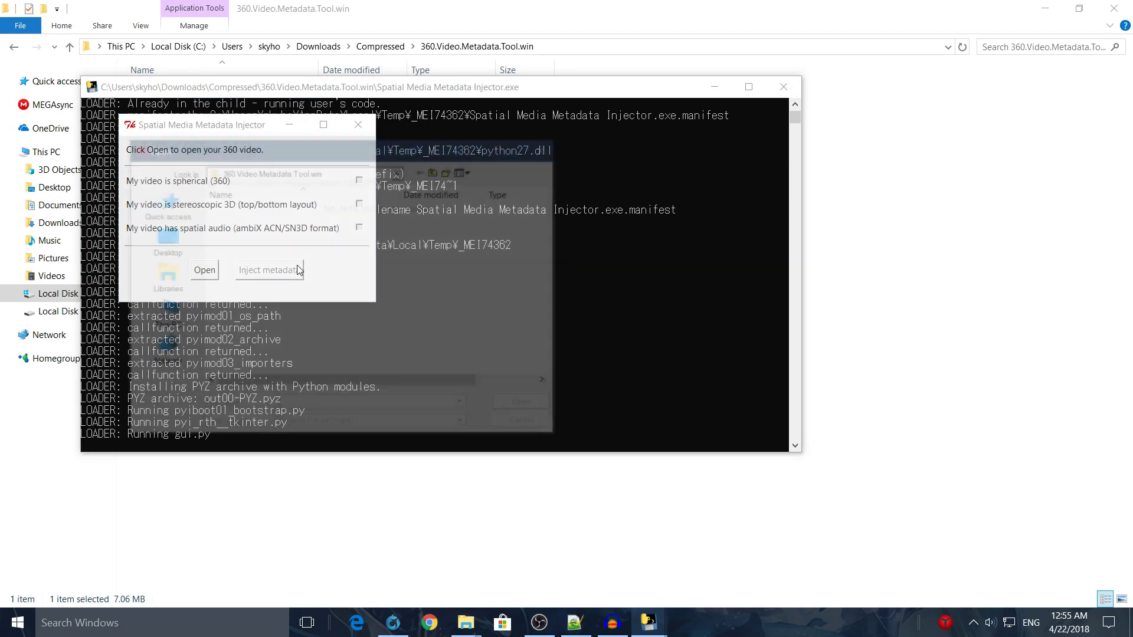
left_click_drag(282, 158, 541, 156)
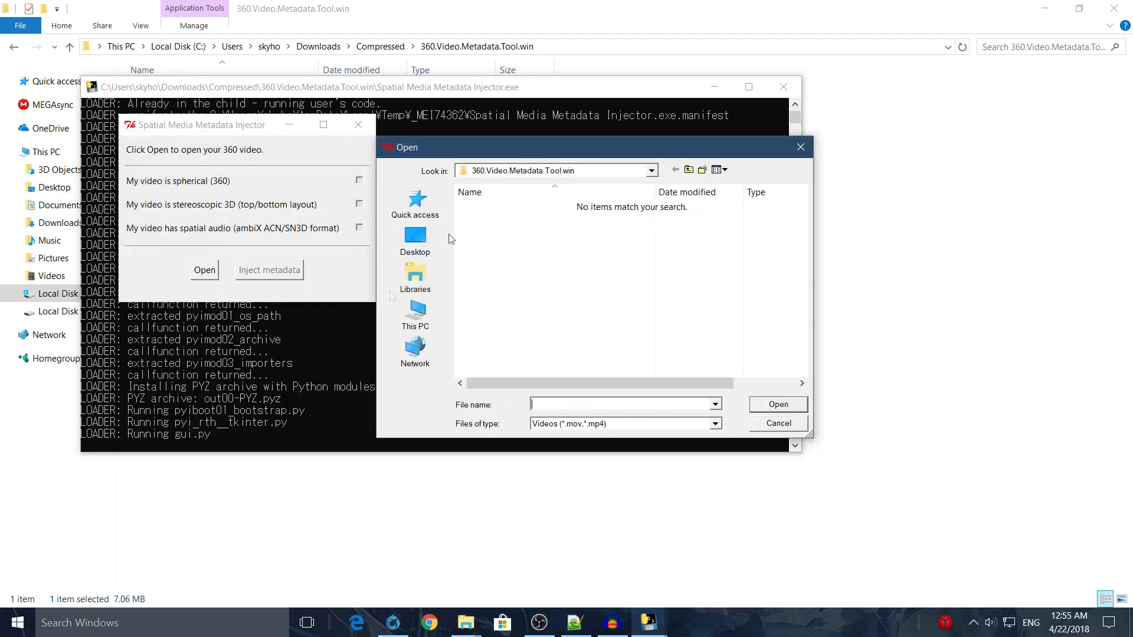
left_click(442, 269)
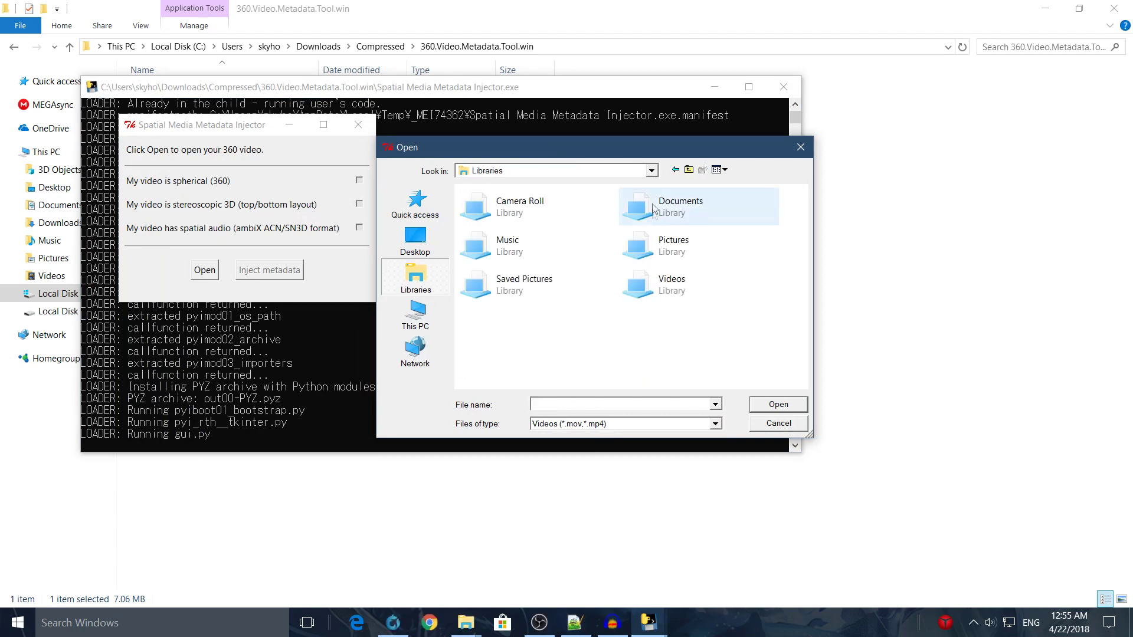
double_click(652, 212)
key("m")
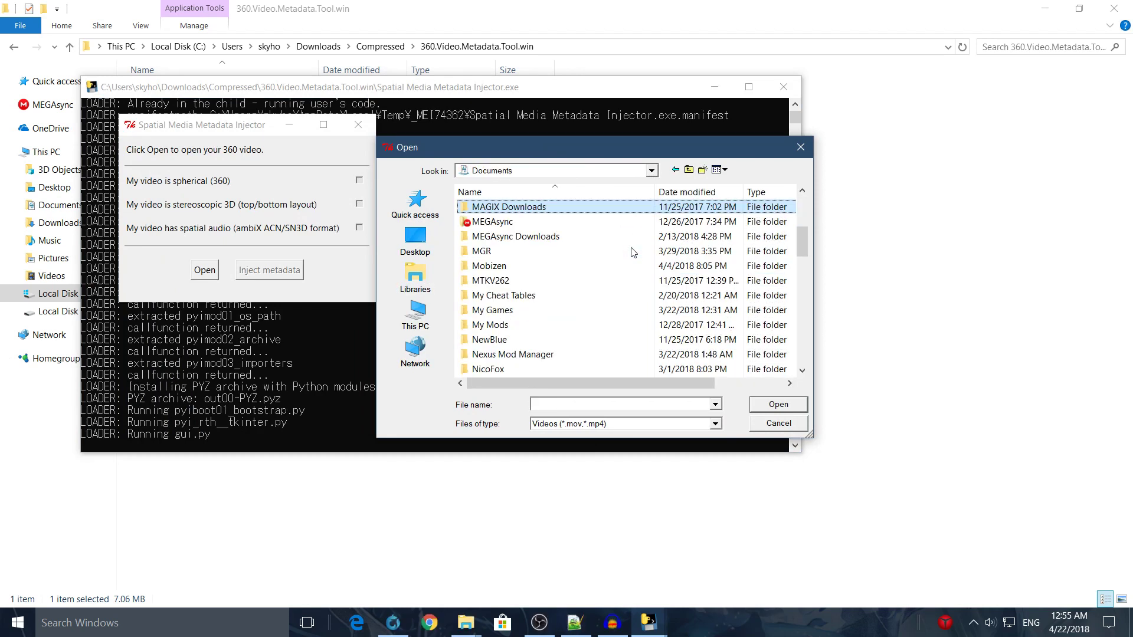
key("m")
key("m")
key("m")
key("m")
key("m")
key("m")
key("m")
key("m")
key("m")
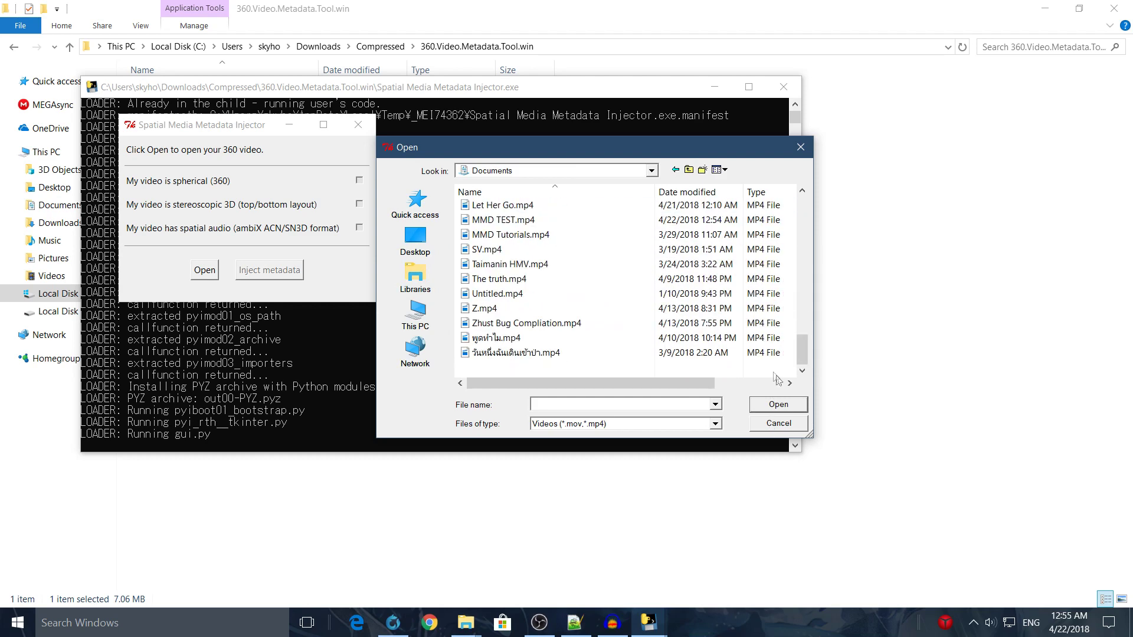
key("m")
left_click(780, 405)
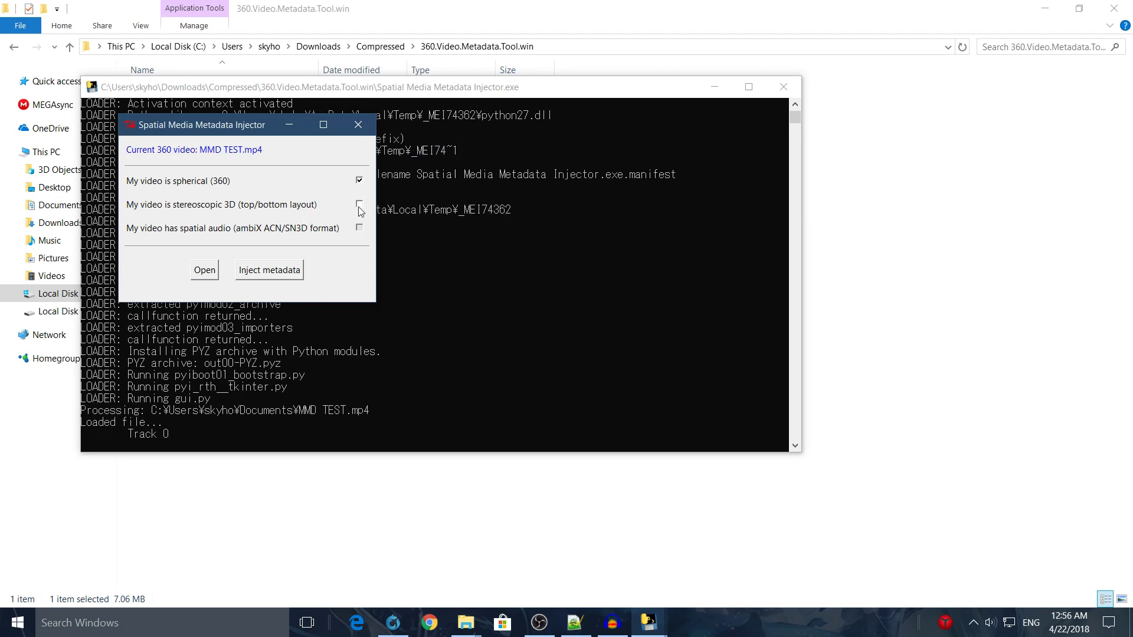
Enable top/bottom stereoscopic 3D, save the injected MMD TEST_injected.mp4, and close the injector and its console
left_click(359, 205)
left_click(257, 273)
left_click(499, 405)
left_click(359, 125)
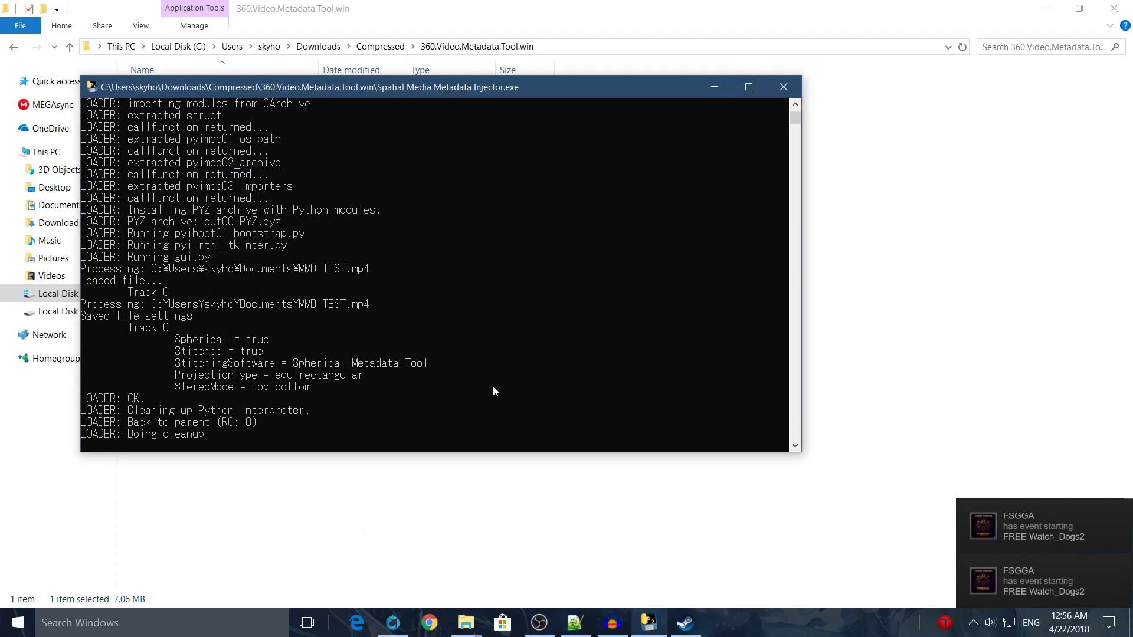
left_click(392, 624)
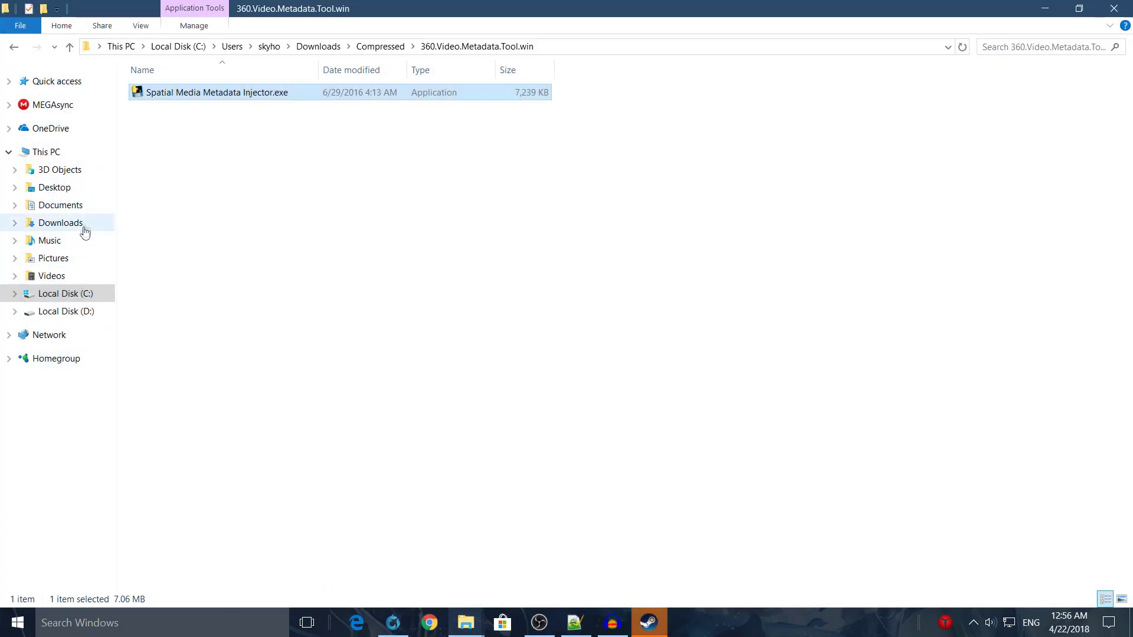
Go to Documents and select MMD TEST_injected.mp4 (11,011 KB) next to the original
left_click(61, 206)
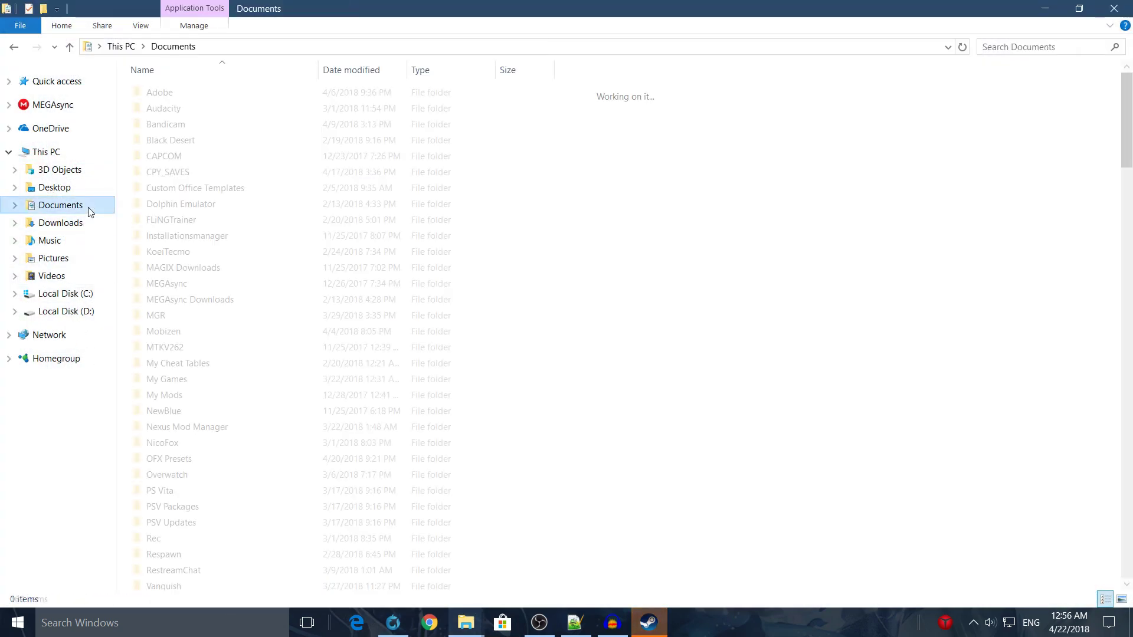
scroll(812, 351, "down", 10)
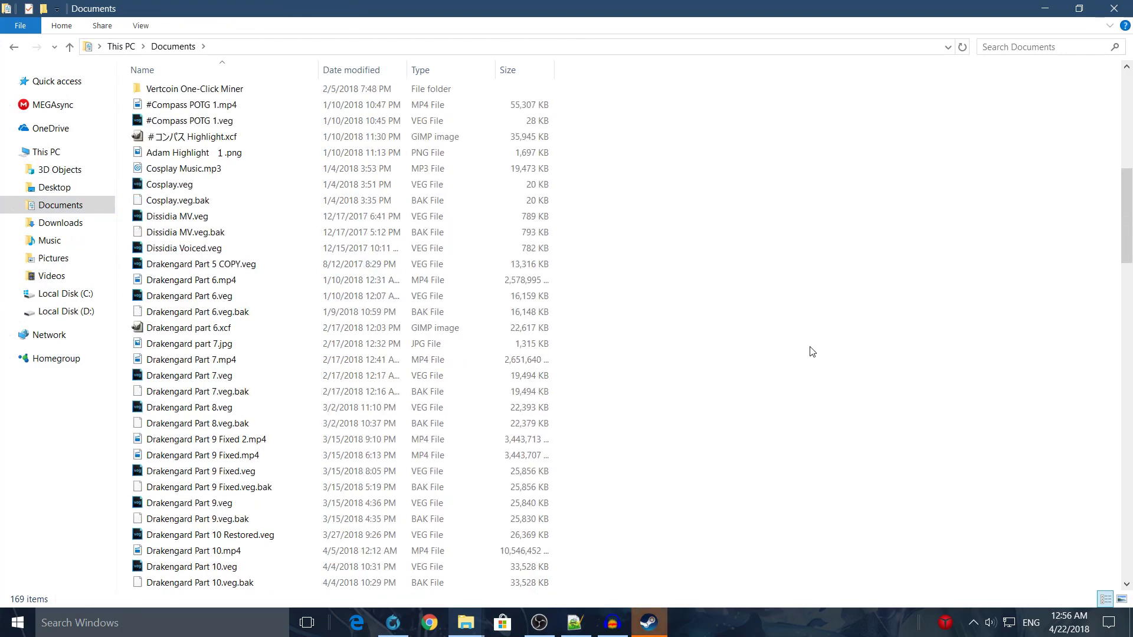
scroll(812, 352, "up", 6)
key("Down")
key("Down")
key("Down")
key("Down")
key("Down")
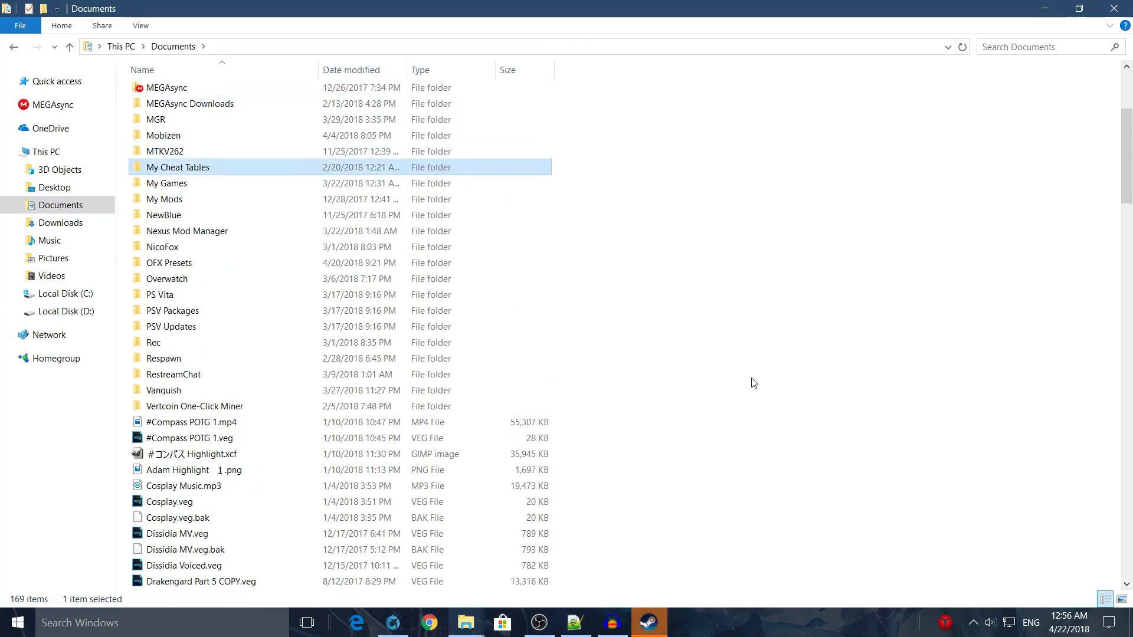
key("Down")
type("mmd")
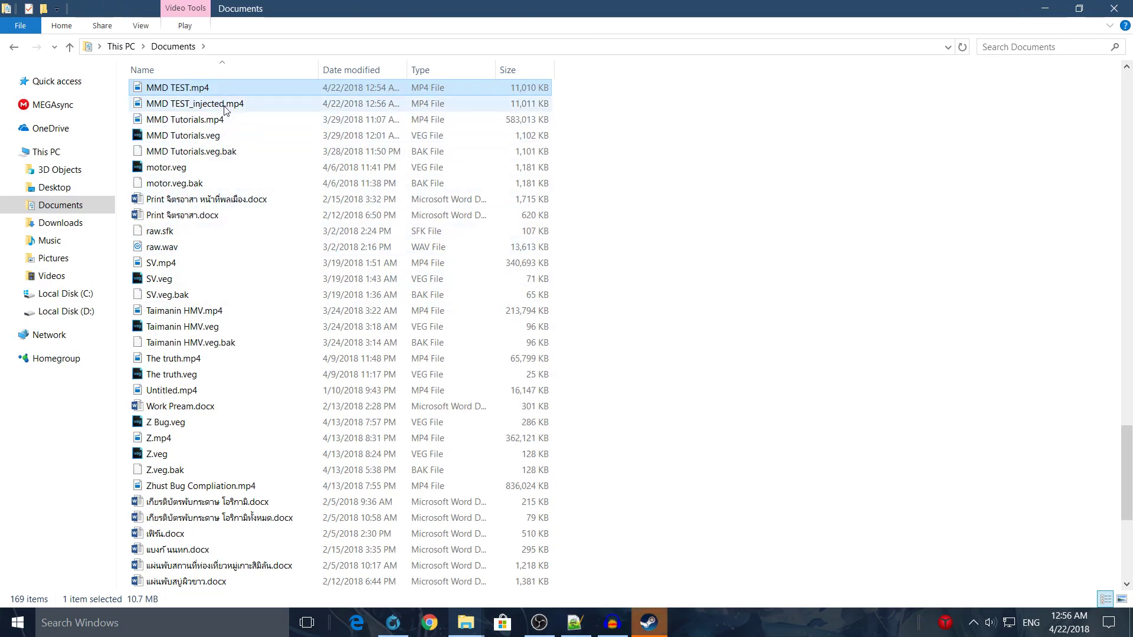
left_click(226, 104)
Upload MMD TEST_injected.mp4 by dragging it from Documents onto YouTube's upload page
left_click(393, 622)
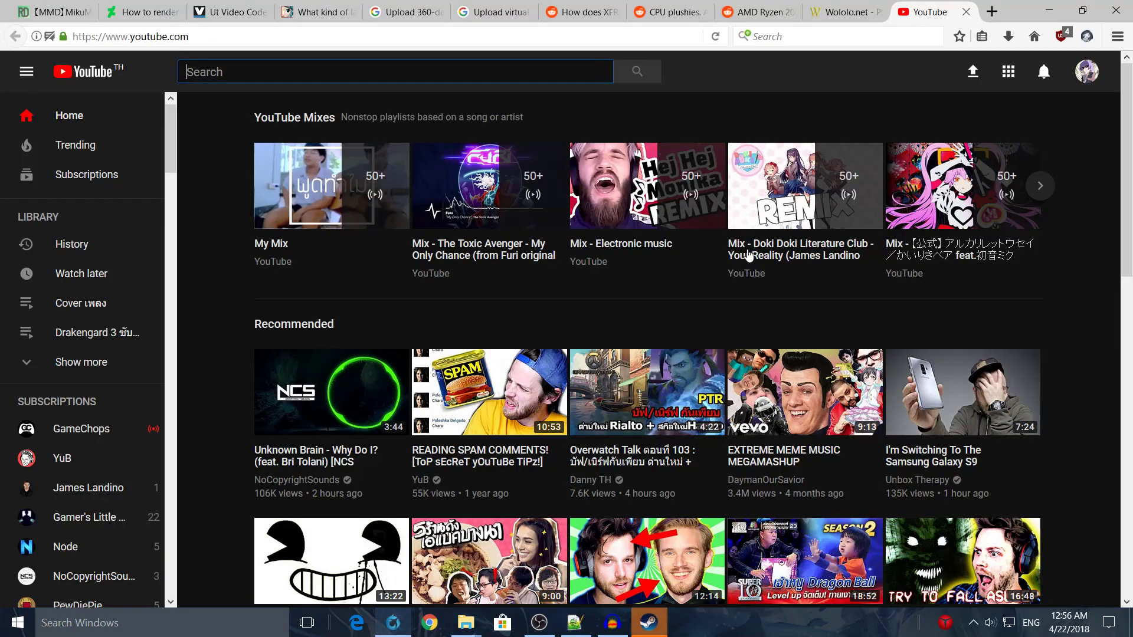
left_click(971, 74)
mouse_move(466, 623)
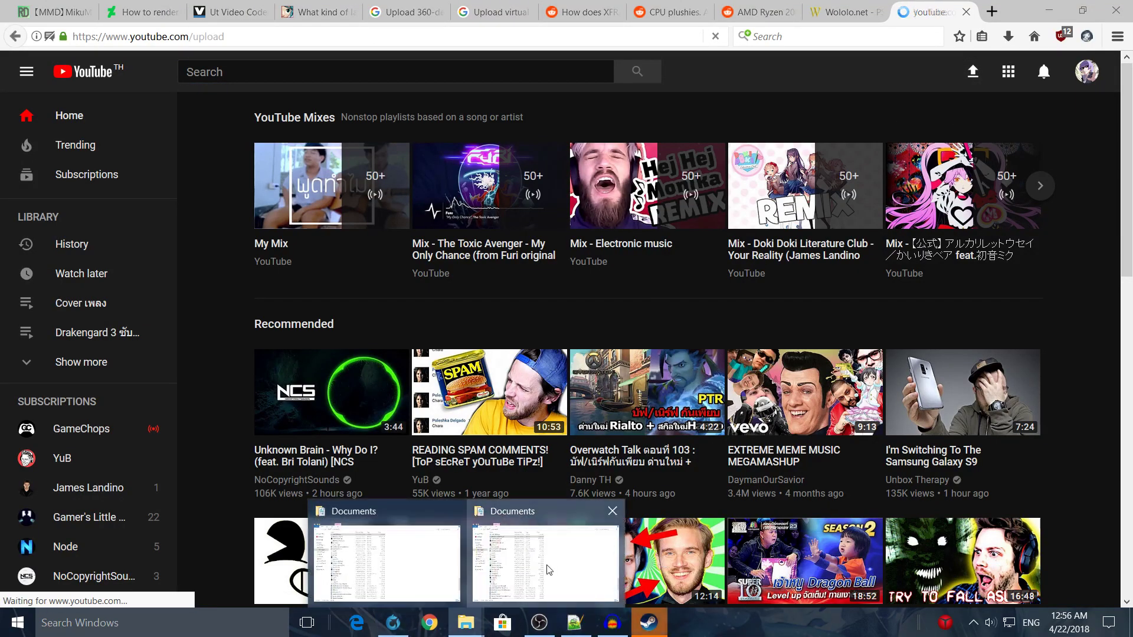
left_click(613, 578)
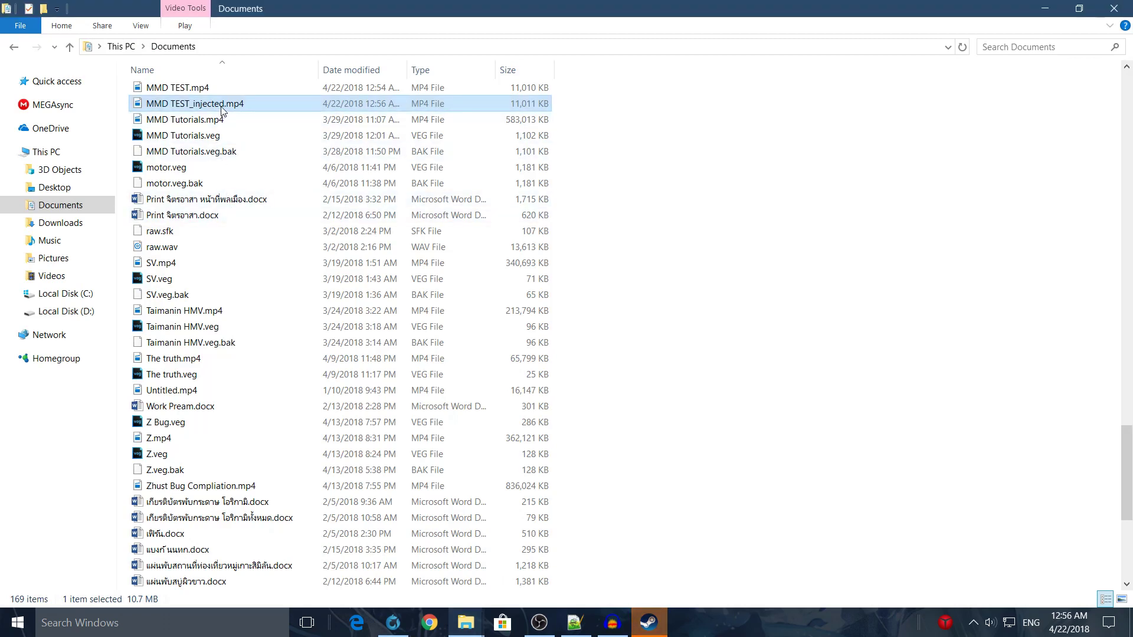
left_click_drag(222, 111, 461, 283)
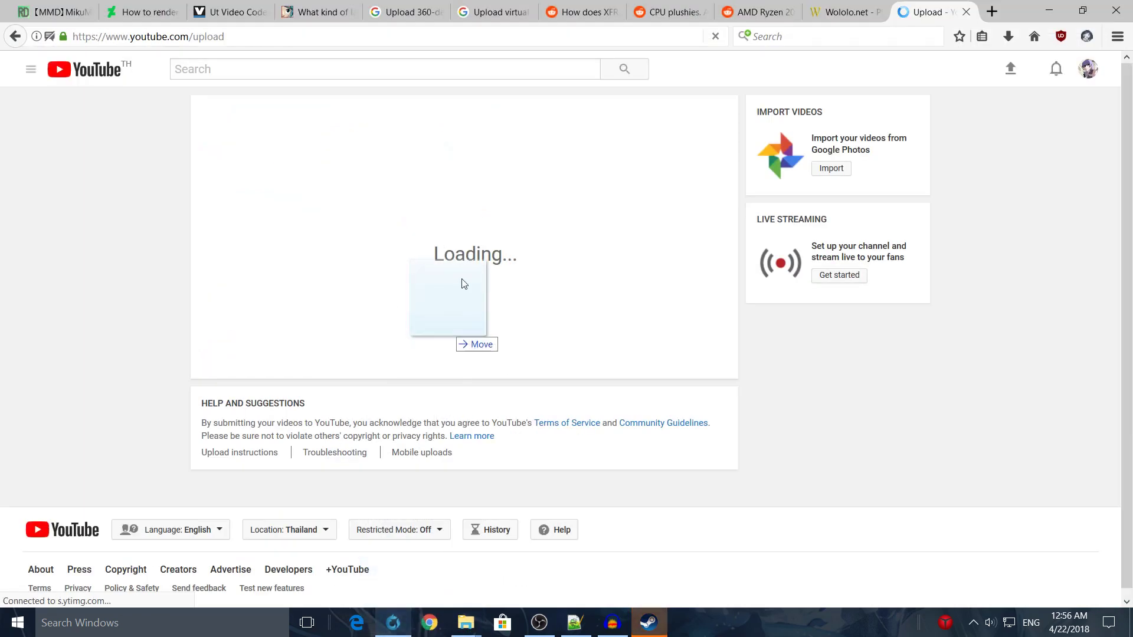
left_click_drag(461, 284, 477, 273)
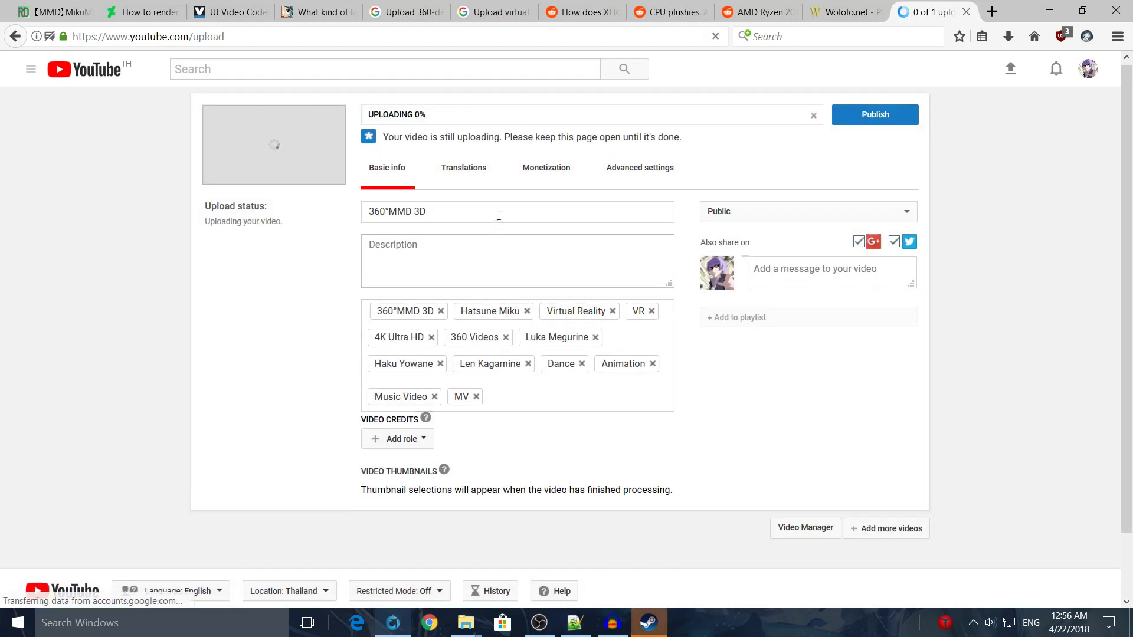
Title the video '360°MMD 3D TEST', make it Unlisted, and select its youtu.be share link
left_click(504, 210)
type("TEST")
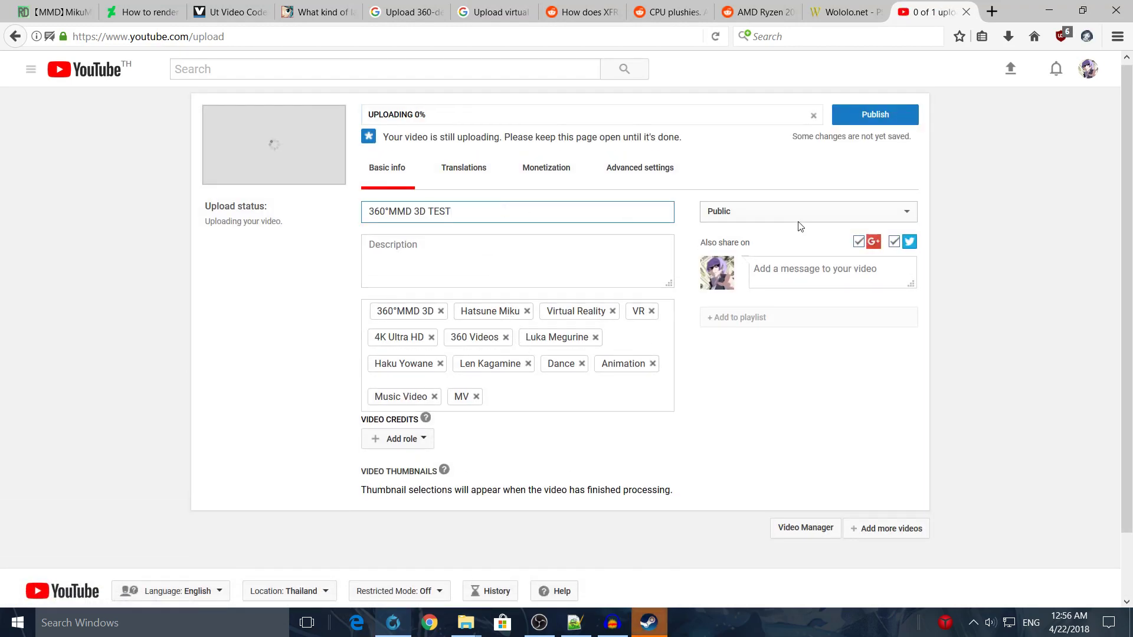
left_click(773, 218)
left_click(766, 246)
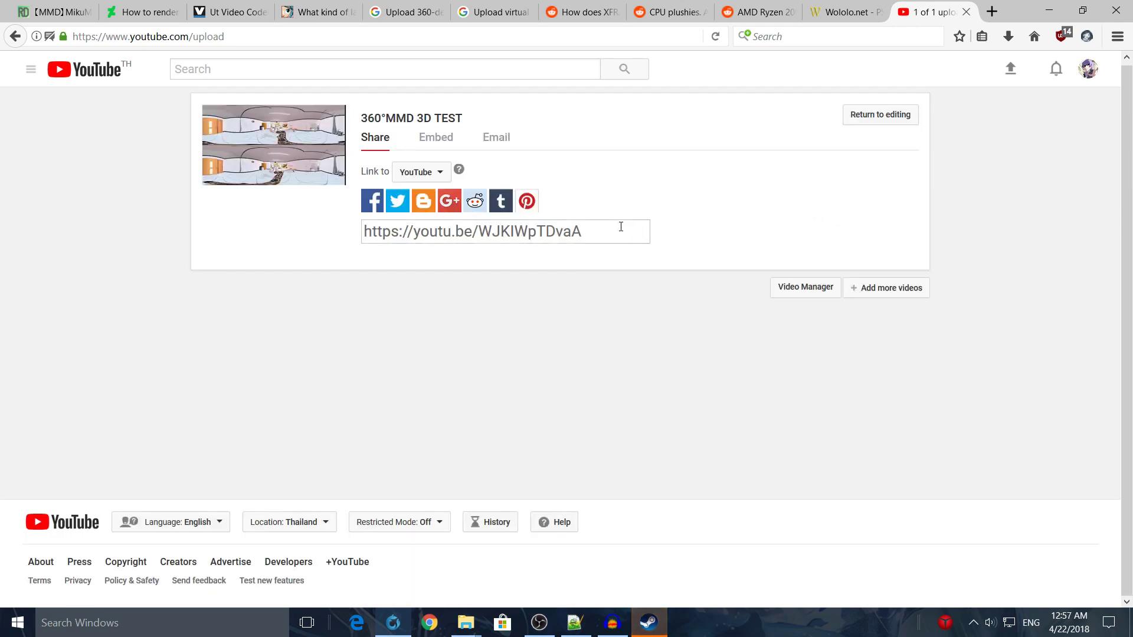
left_click(620, 227)
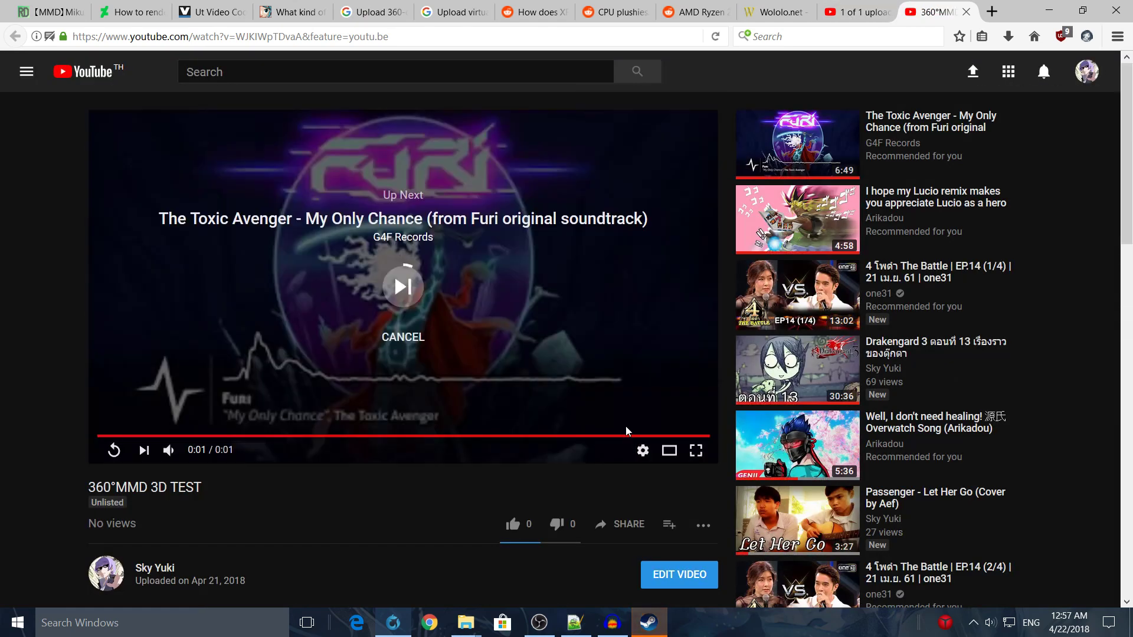
Check the player's quality options, which go up to 2160s60 alongside a 3D setting
left_click(966, 12)
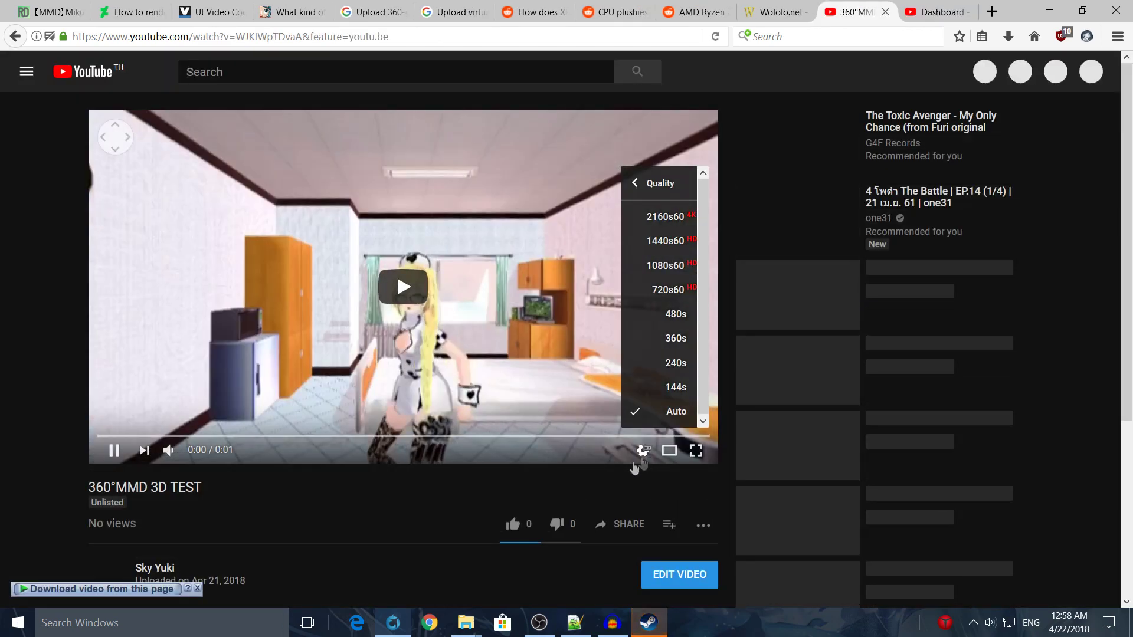
left_click(645, 451)
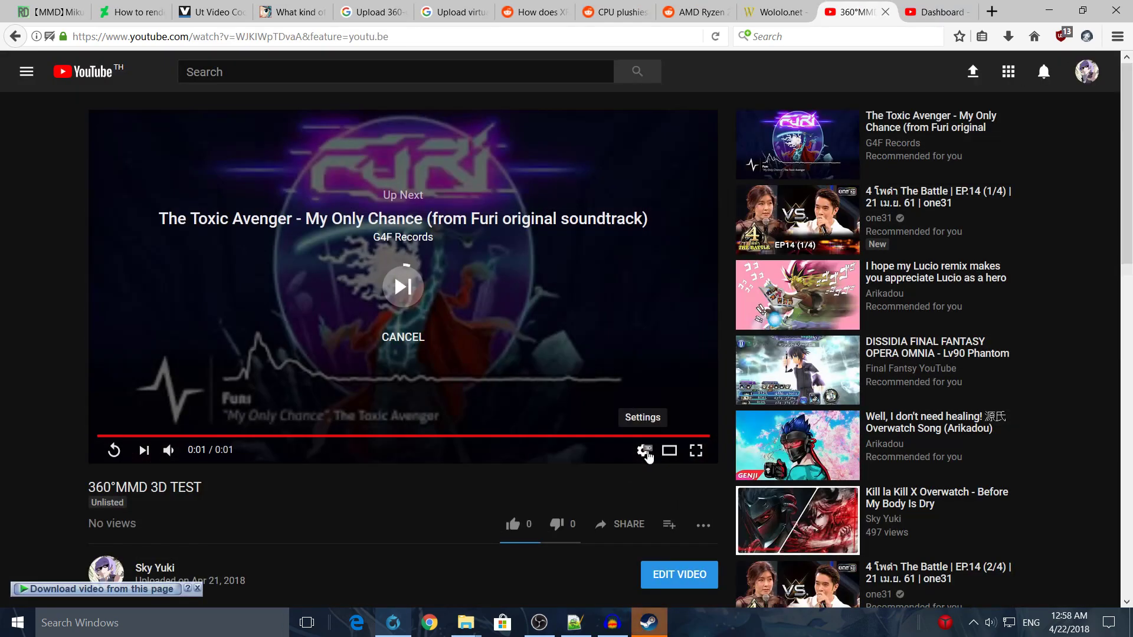
left_click(643, 452)
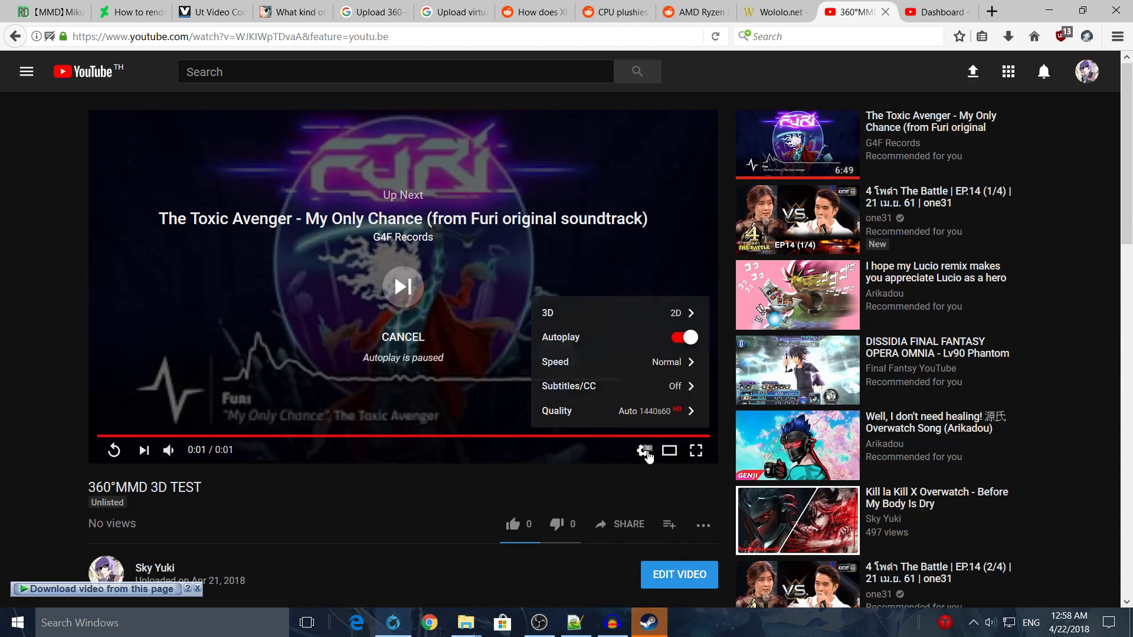
left_click(652, 411)
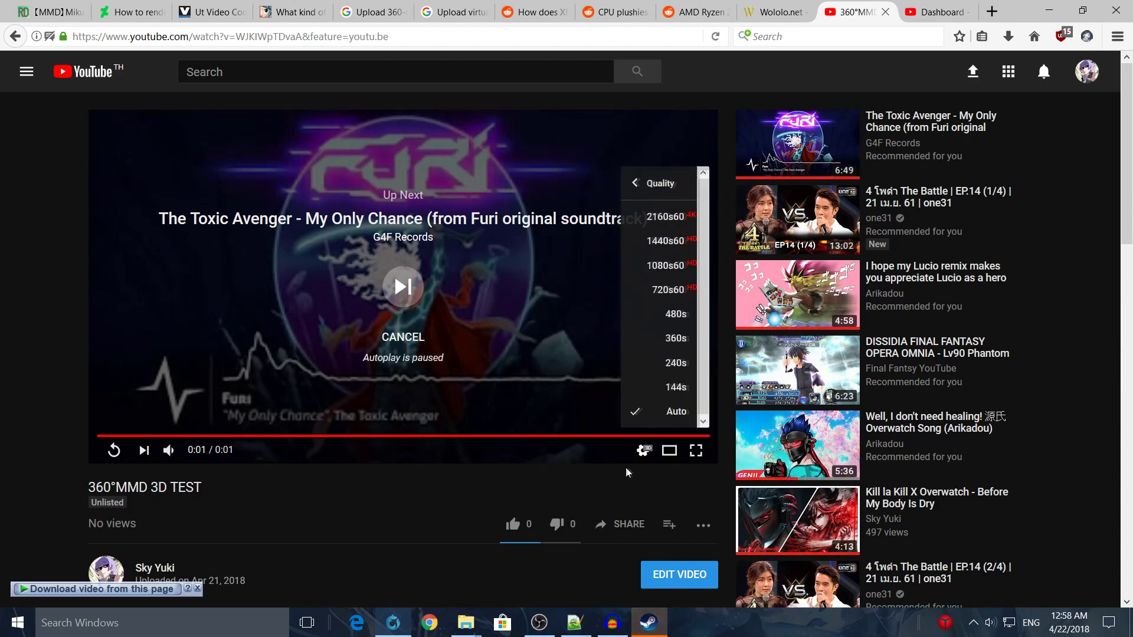
left_click(559, 319)
Replay the 360 video from the start and drag the view down toward the floor
right_click(559, 319)
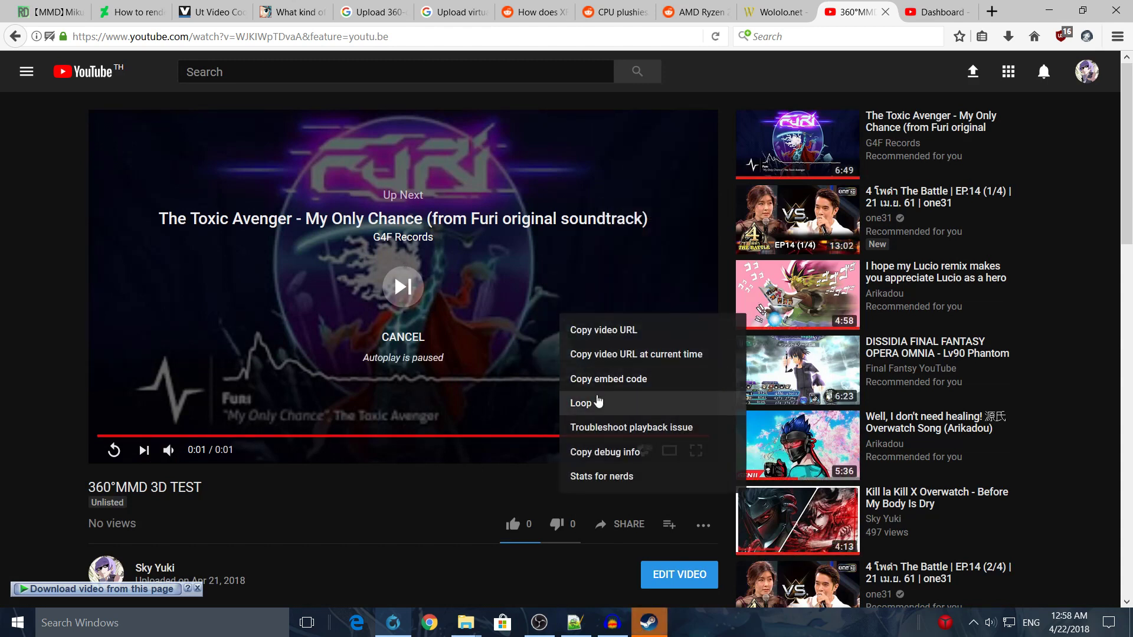
left_click(599, 401)
left_click(103, 458)
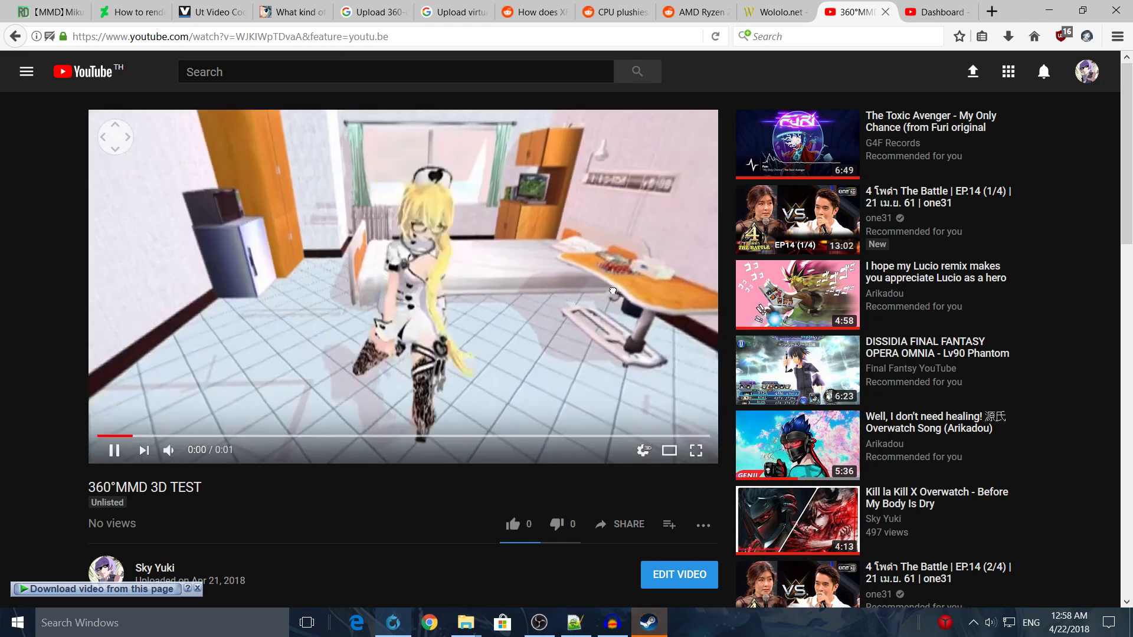
mouse_move(619, 344)
left_mouse_down()
mouse_move(581, 164)
mouse_move(606, 344)
left_mouse_up()
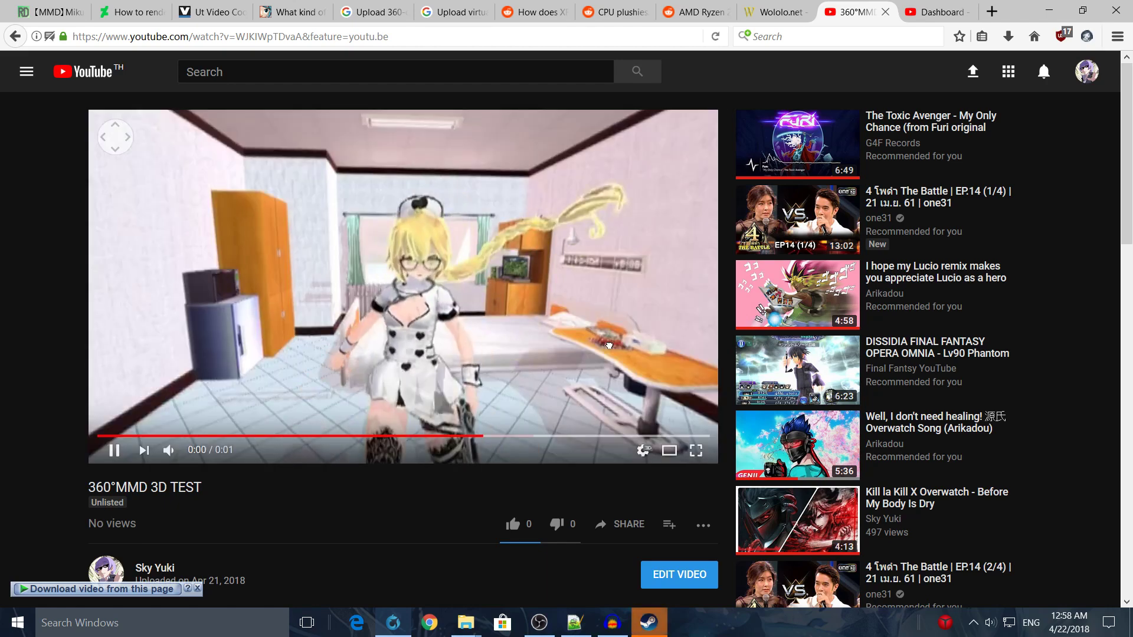
Change the player's 3D setting to Anaglyph for red-cyan stereo playback
left_click(644, 450)
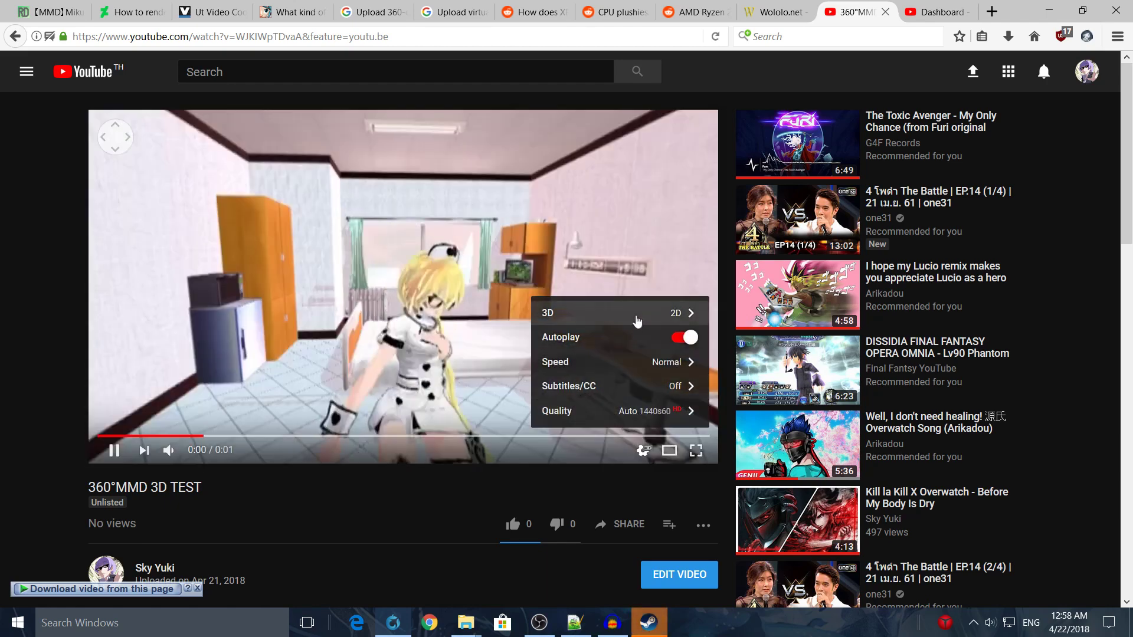
left_click(637, 313)
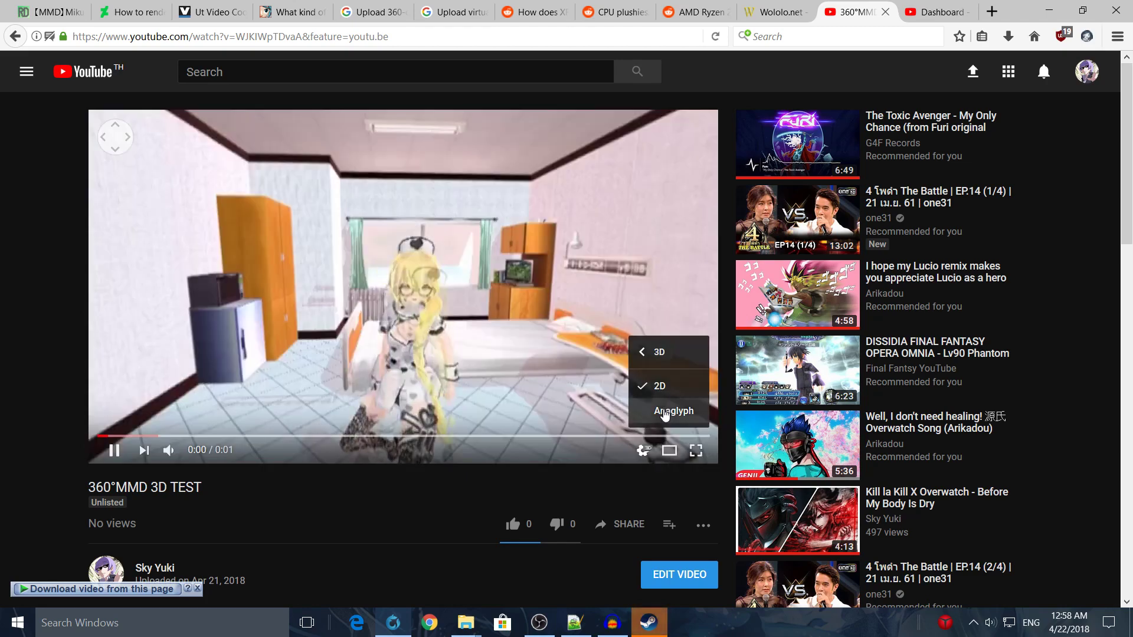
left_click(665, 412)
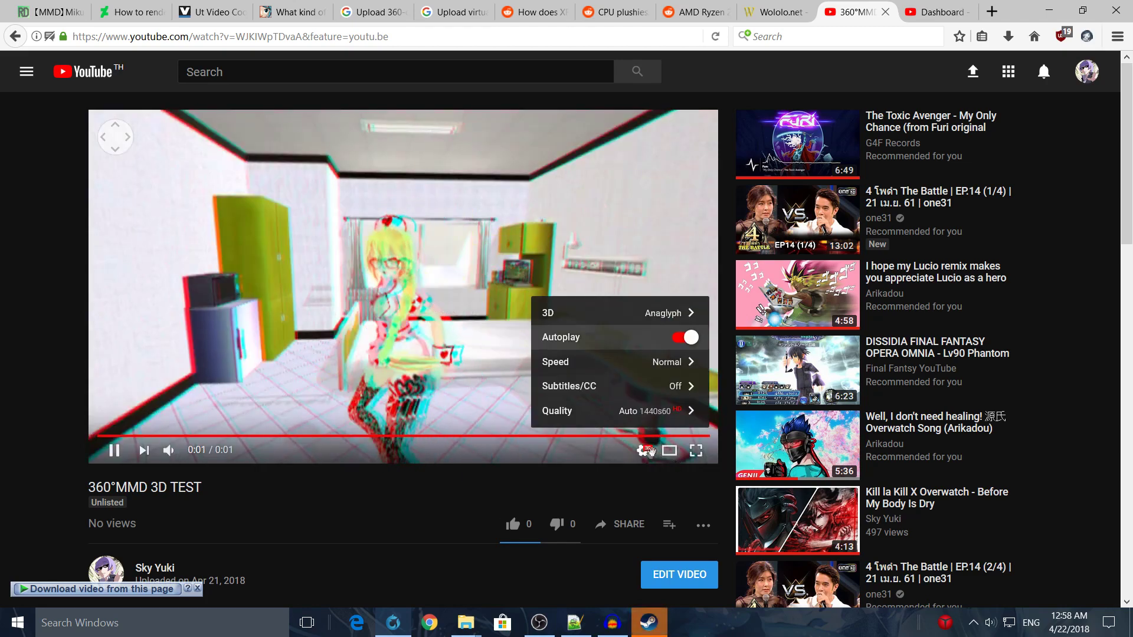